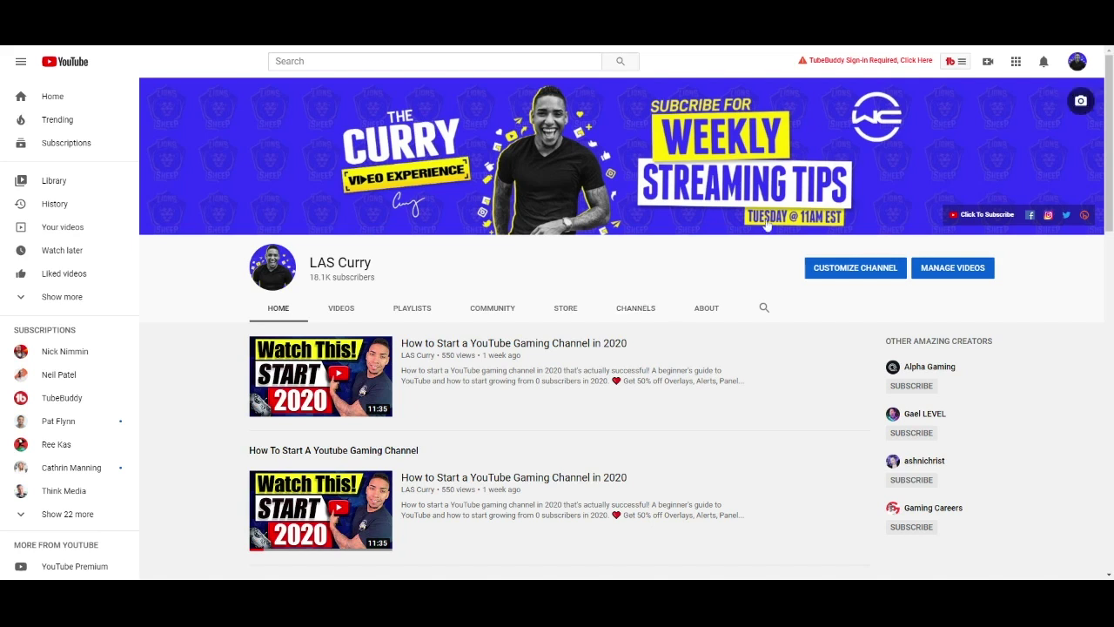
# Sign in to TubeBuddy and open the details of the video "How to Start a YouTube Gaming Channel in 2020" for editing.
pyautogui.click(874, 66)
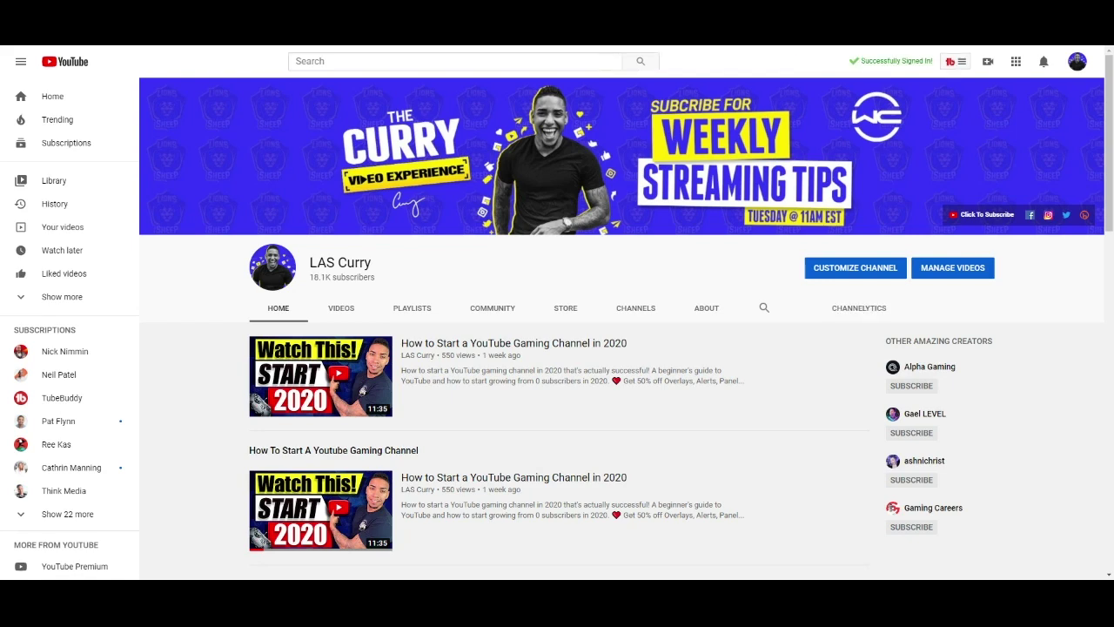
pyautogui.click(962, 66)
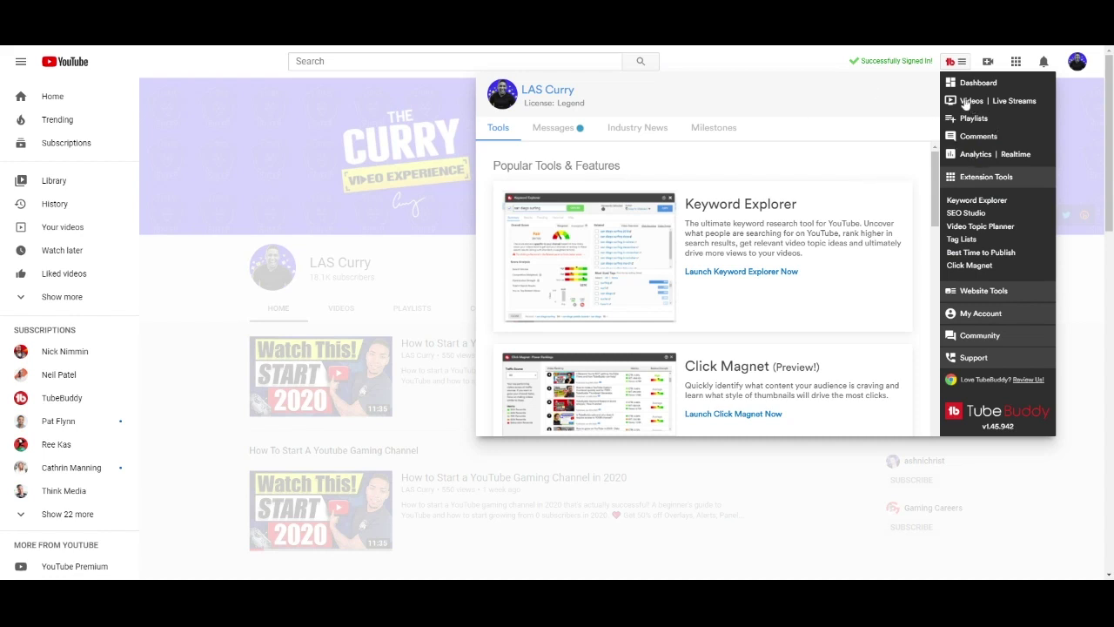
pyautogui.click(968, 101)
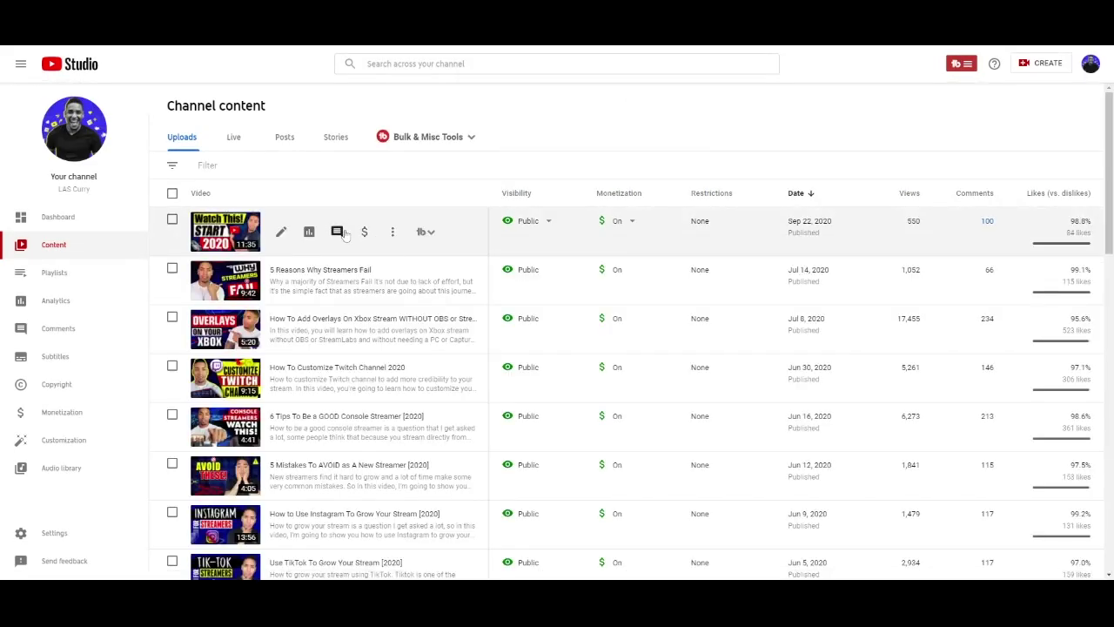
pyautogui.click(281, 232)
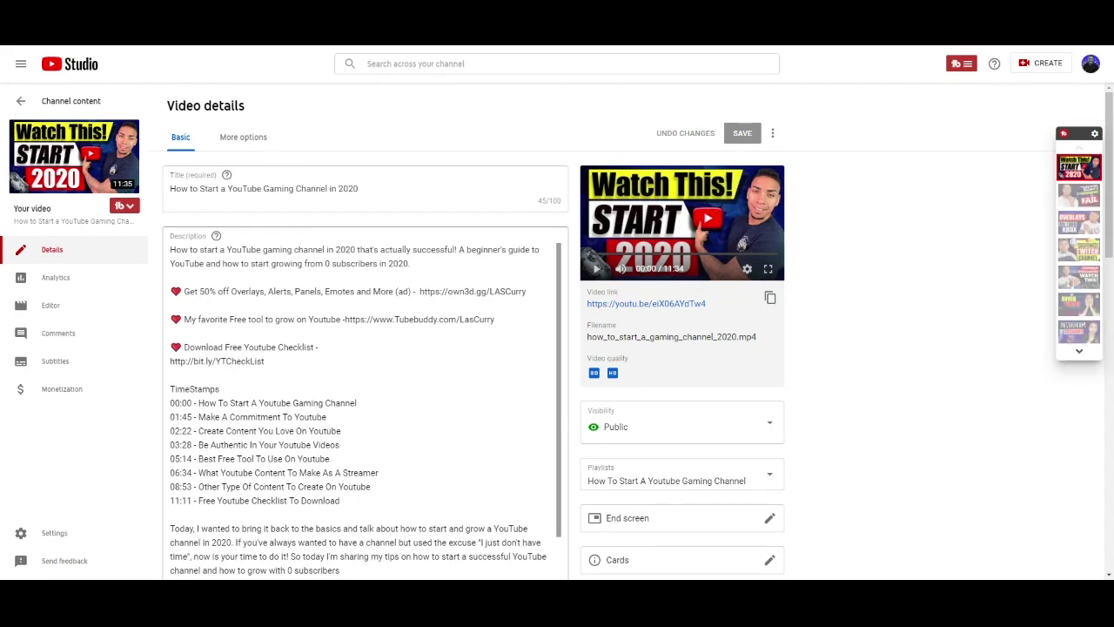
# Start creating a custom thumbnail for this video with TubeBuddy's Thumbnail Generator.
pyautogui.scroll(-2, 574, 251)
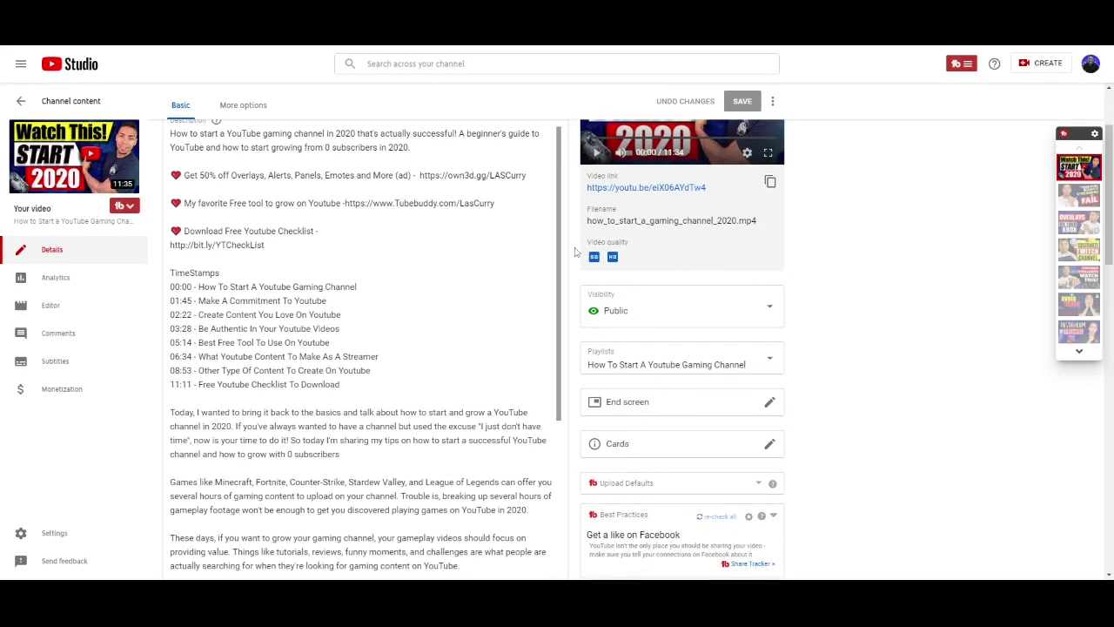
pyautogui.scroll(-8, 573, 252)
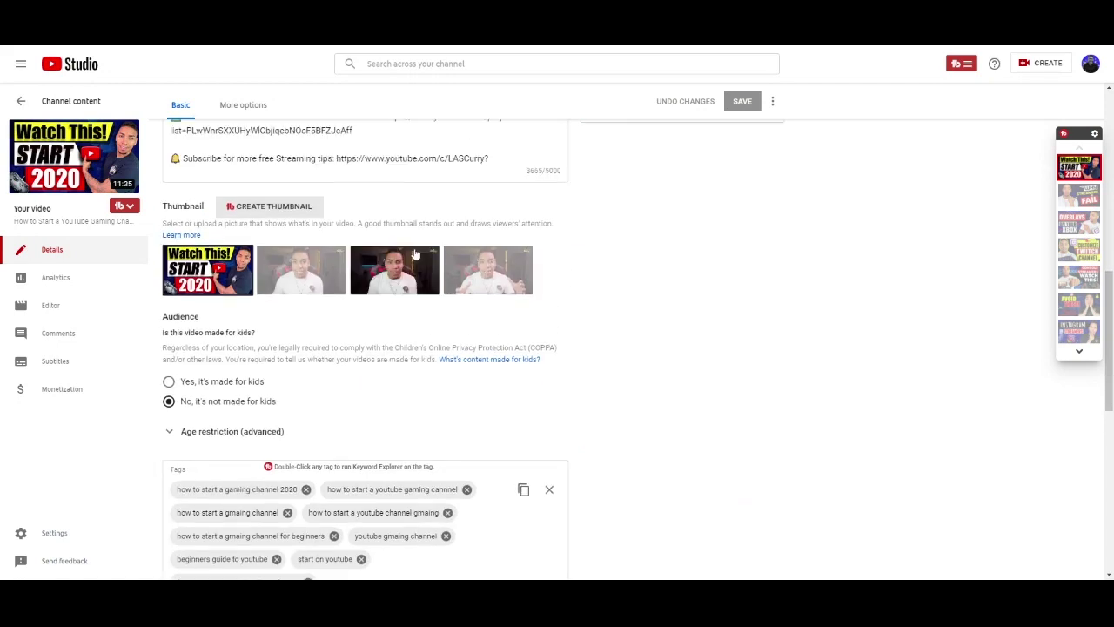
pyautogui.scroll(1, 365, 256)
pyautogui.click(245, 264)
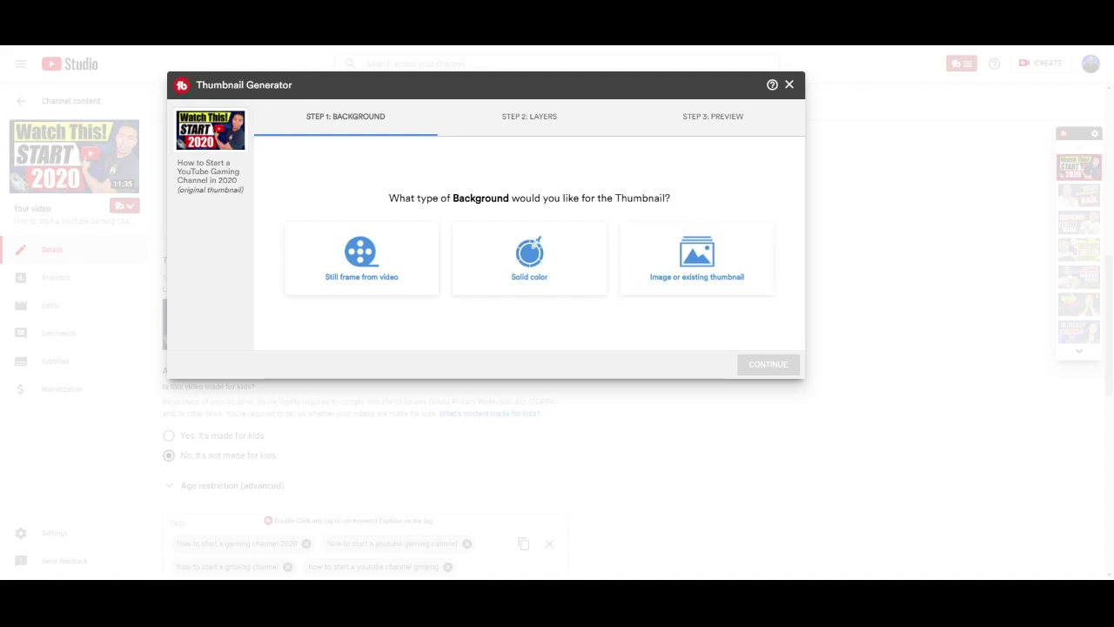
# Use the uploaded image of the helmeted game character as the thumbnail background and proceed to the layers stage.
pyautogui.click(673, 263)
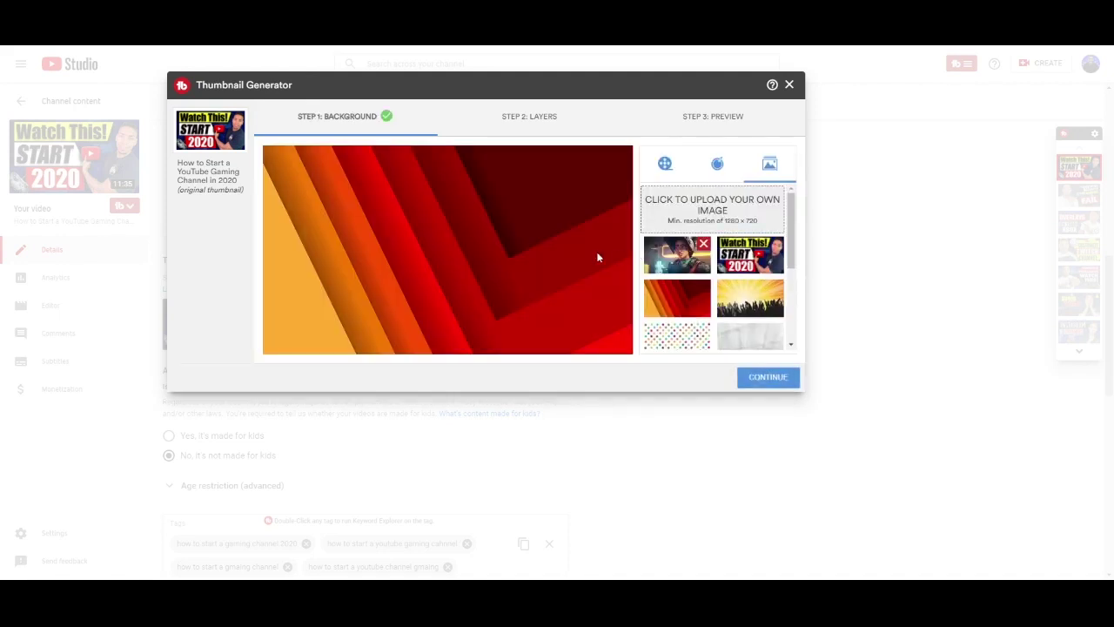
pyautogui.click(691, 262)
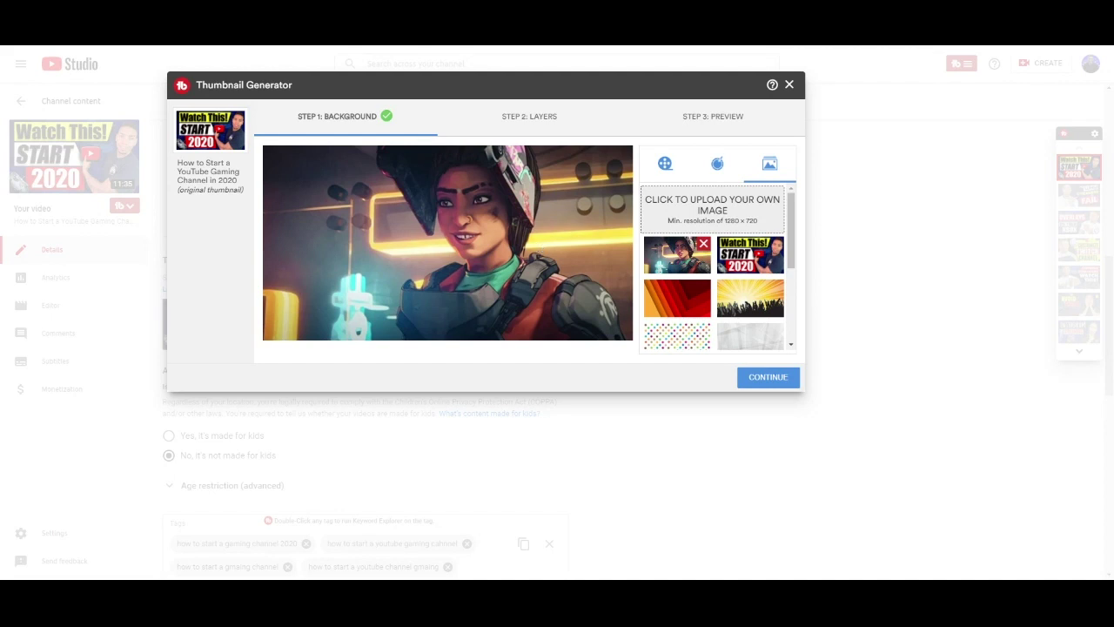
pyautogui.click(513, 127)
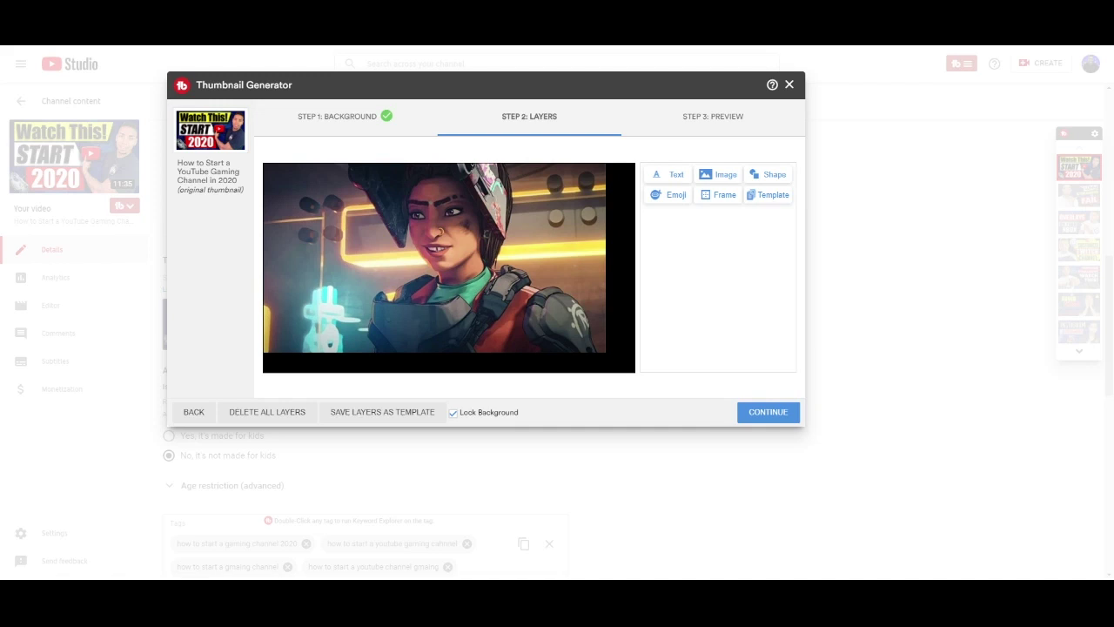
# Unlock the background, shift the character toward the right edge, stretch the image to full canvas height, and lock it again.
pyautogui.click(453, 413)
pyautogui.moveTo(477, 216); pyautogui.dragTo(541, 263)
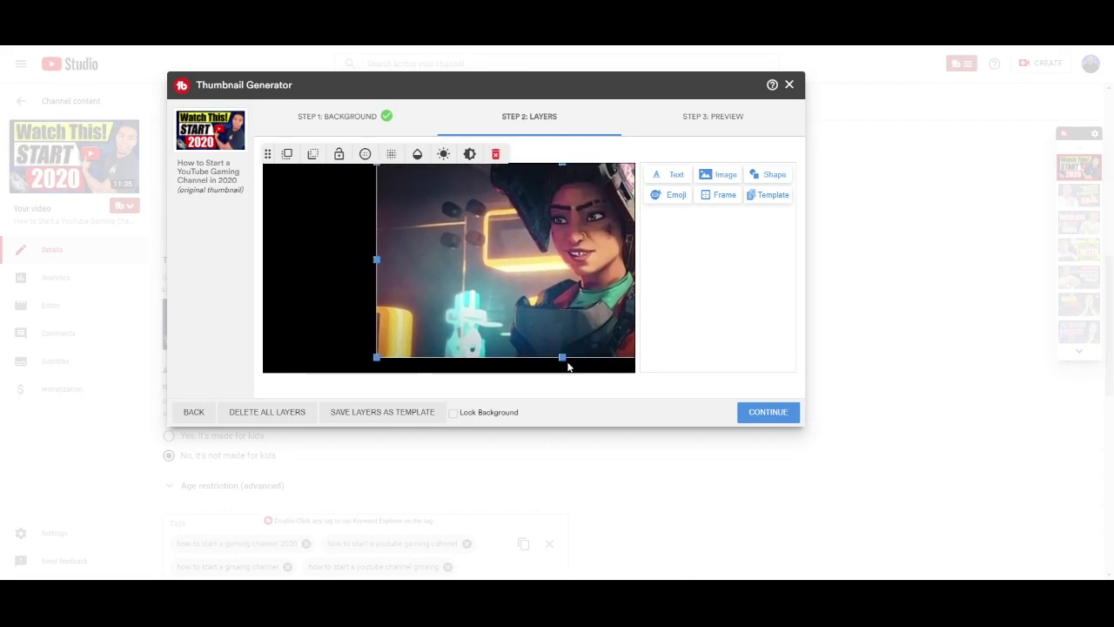
pyautogui.moveTo(562, 357); pyautogui.dragTo(564, 376)
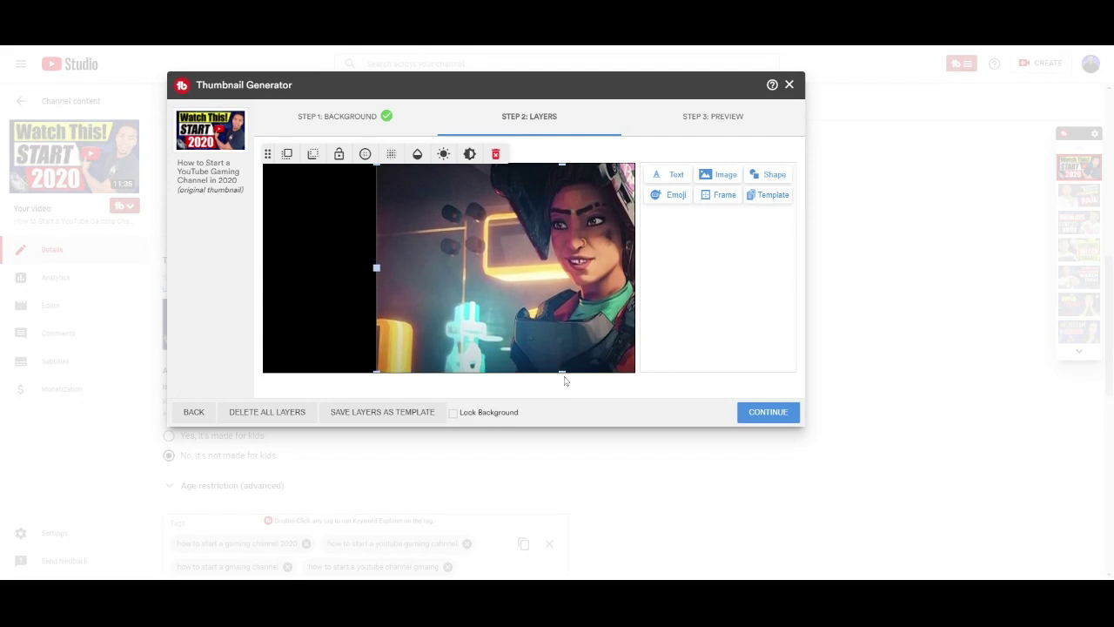
pyautogui.moveTo(540, 313); pyautogui.dragTo(540, 313)
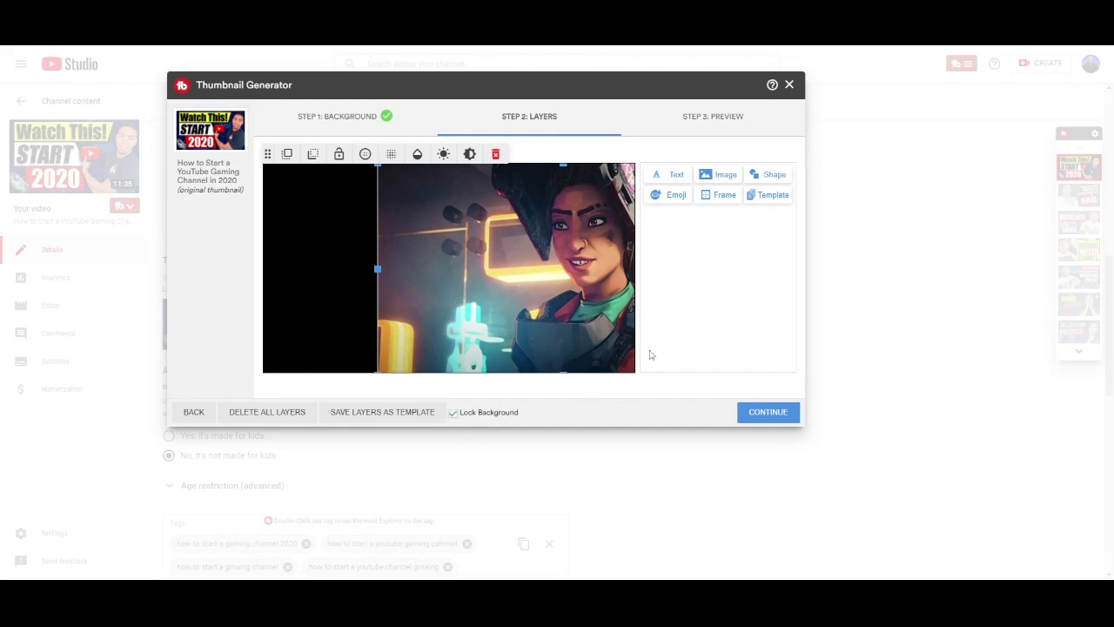
pyautogui.click(328, 292)
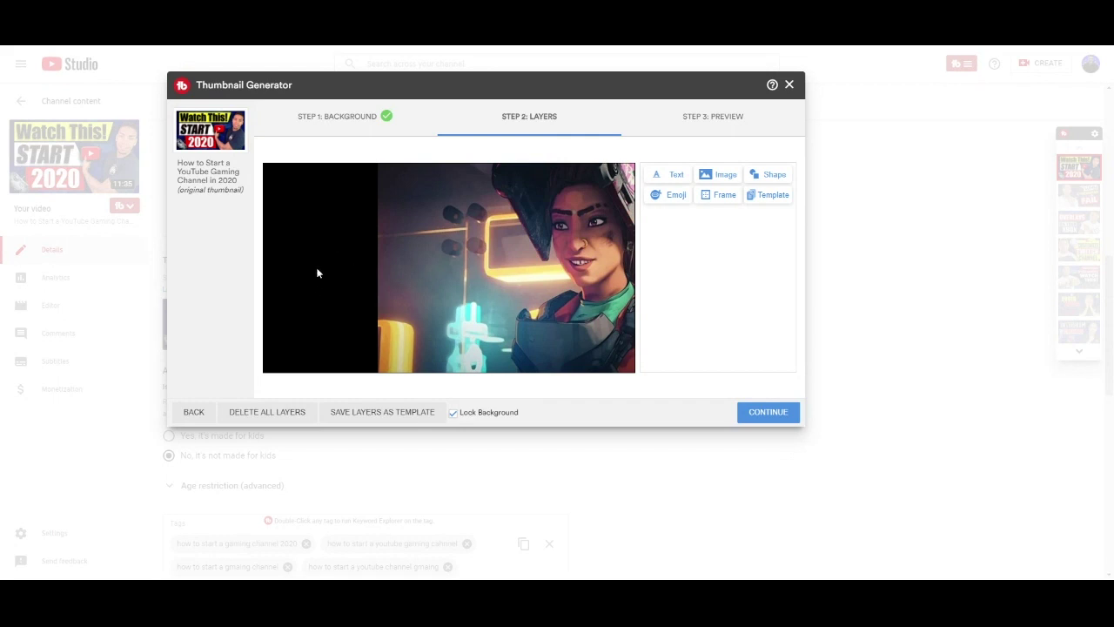
# Add a solid red rectangle and size it to cover the empty black strip beside the background image.
pyautogui.click(756, 176)
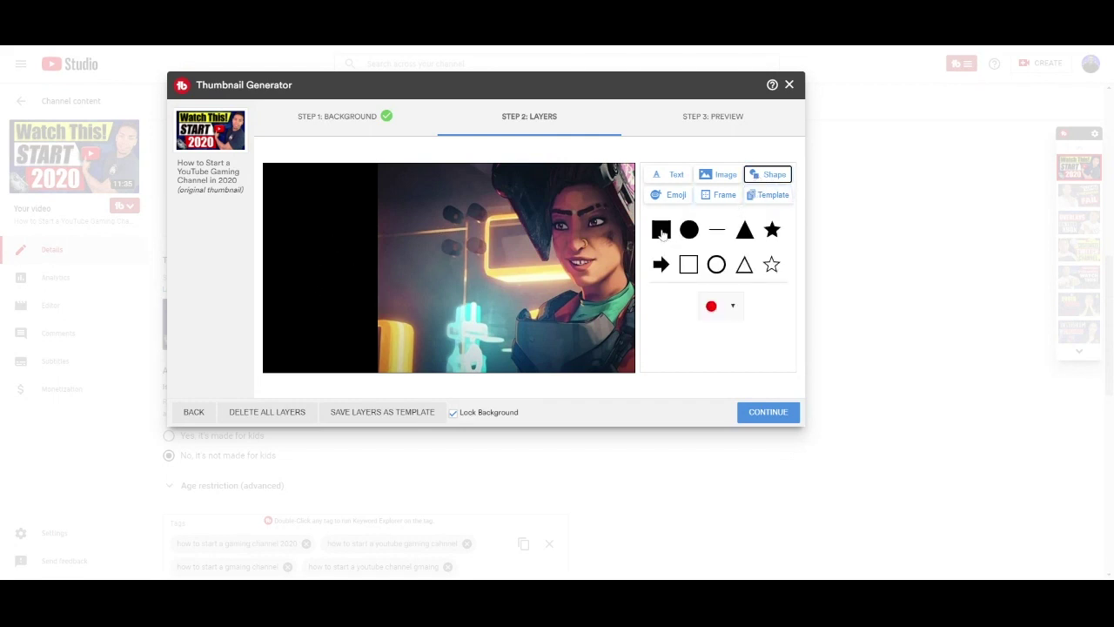
pyautogui.click(661, 231)
pyautogui.moveTo(393, 241); pyautogui.dragTo(379, 190)
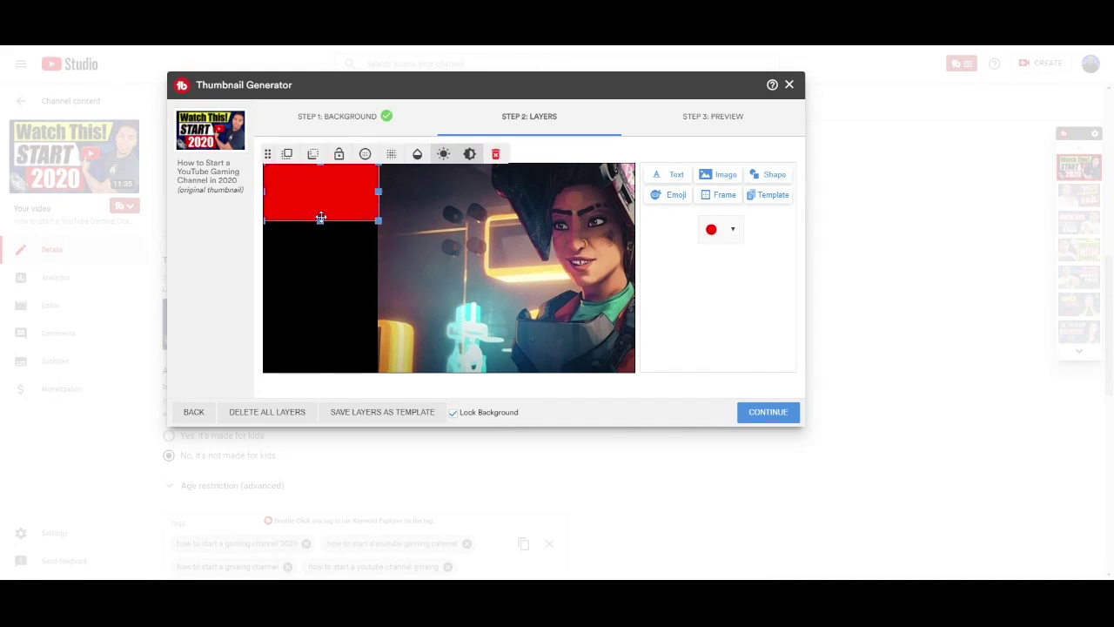
pyautogui.moveTo(320, 221); pyautogui.dragTo(320, 373)
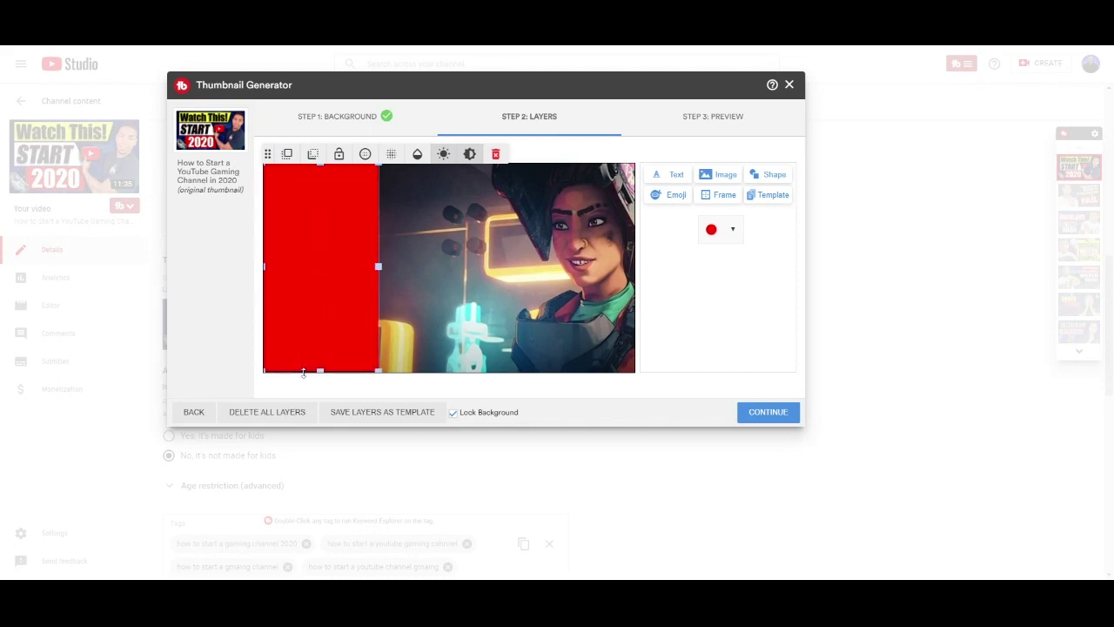
# Change the rectangle's fill colour to cyan.
pyautogui.click(734, 231)
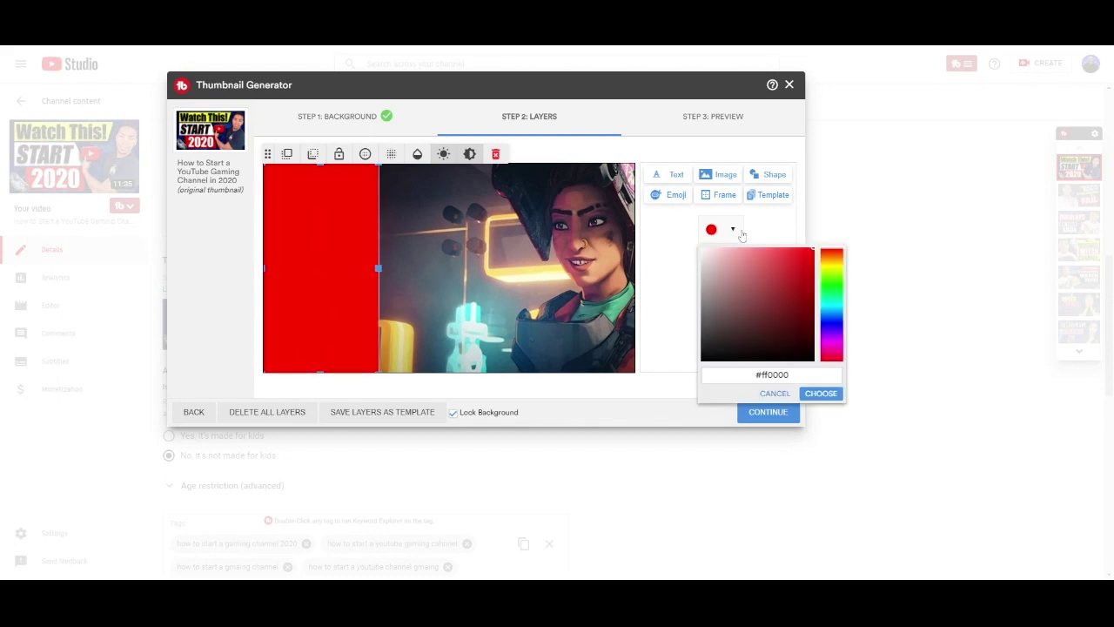
pyautogui.click(839, 308)
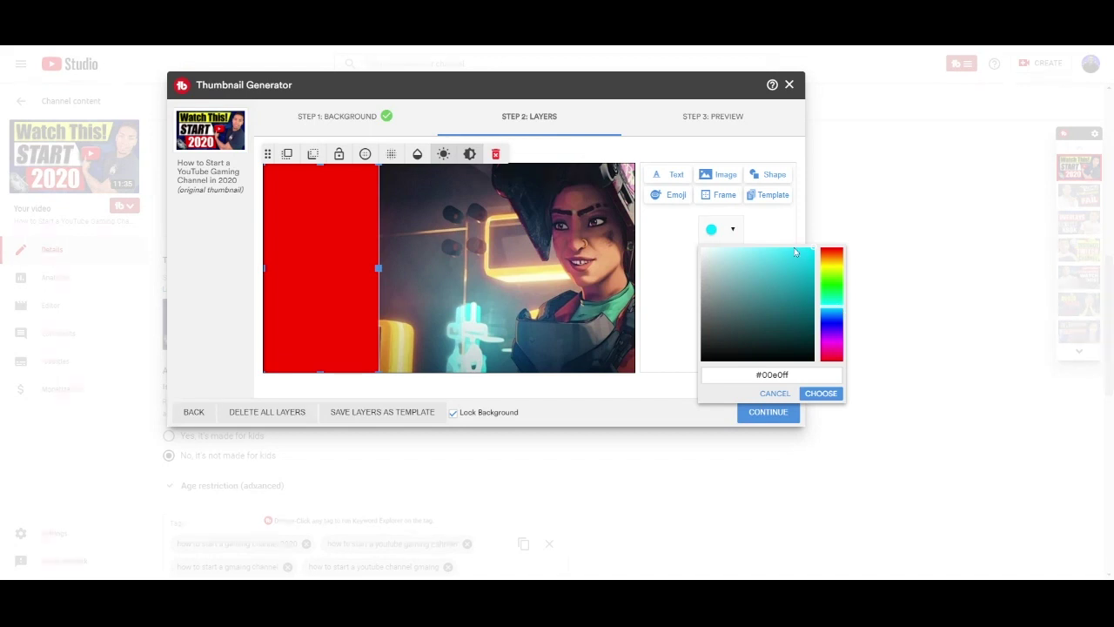
pyautogui.click(821, 392)
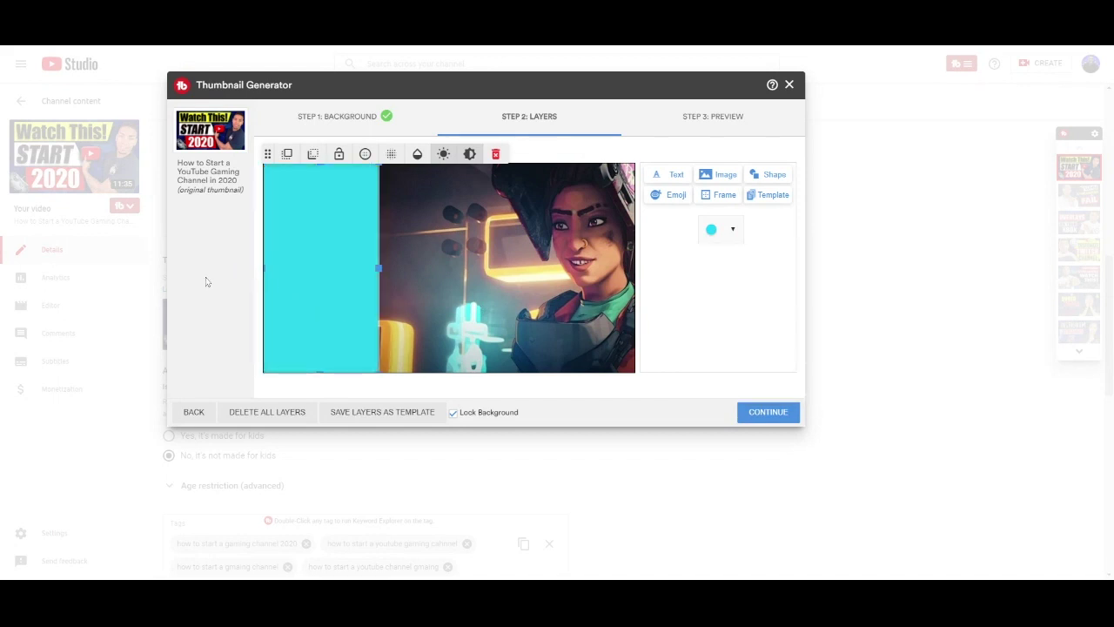
pyautogui.click(428, 269)
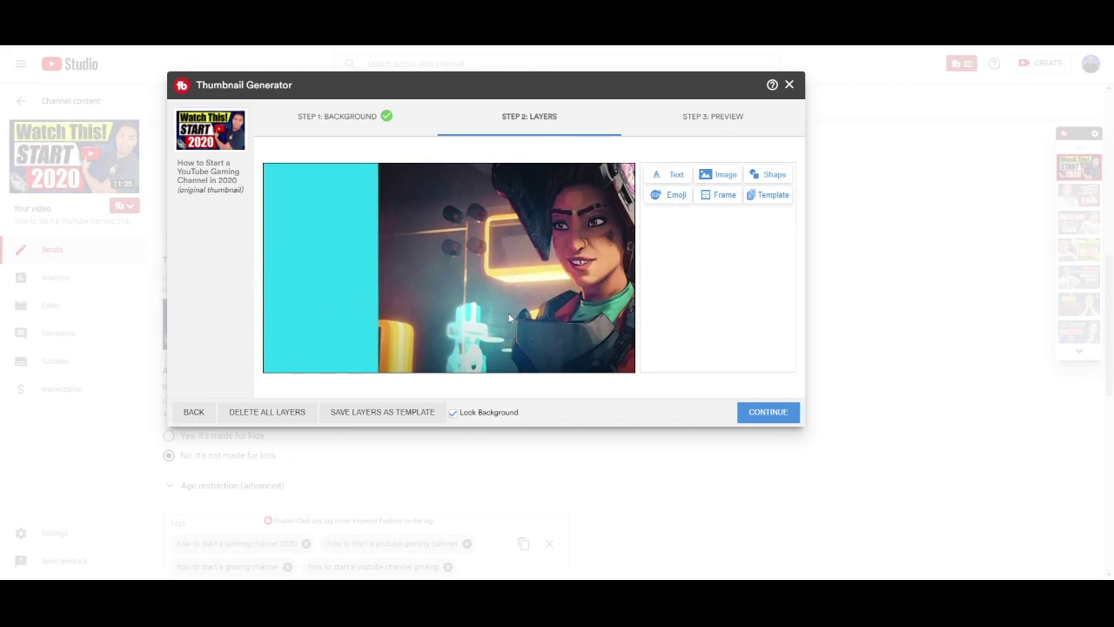
# Add a black XL text layer reading "MASTER" and place it in the upper left of the thumbnail.
pyautogui.click(669, 177)
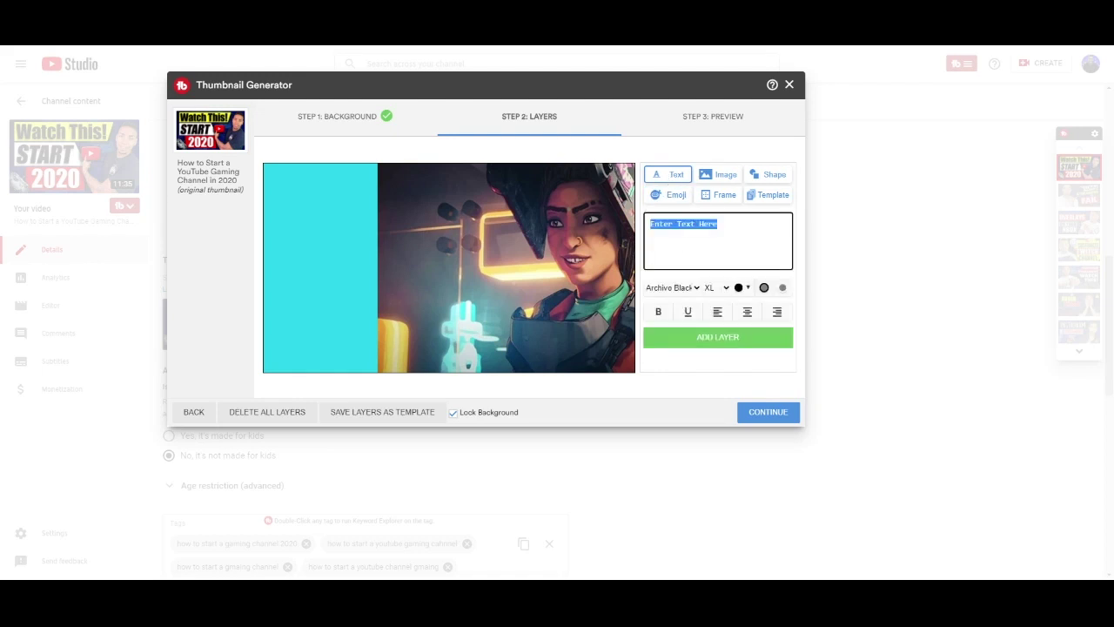
pyautogui.write('MASTER')
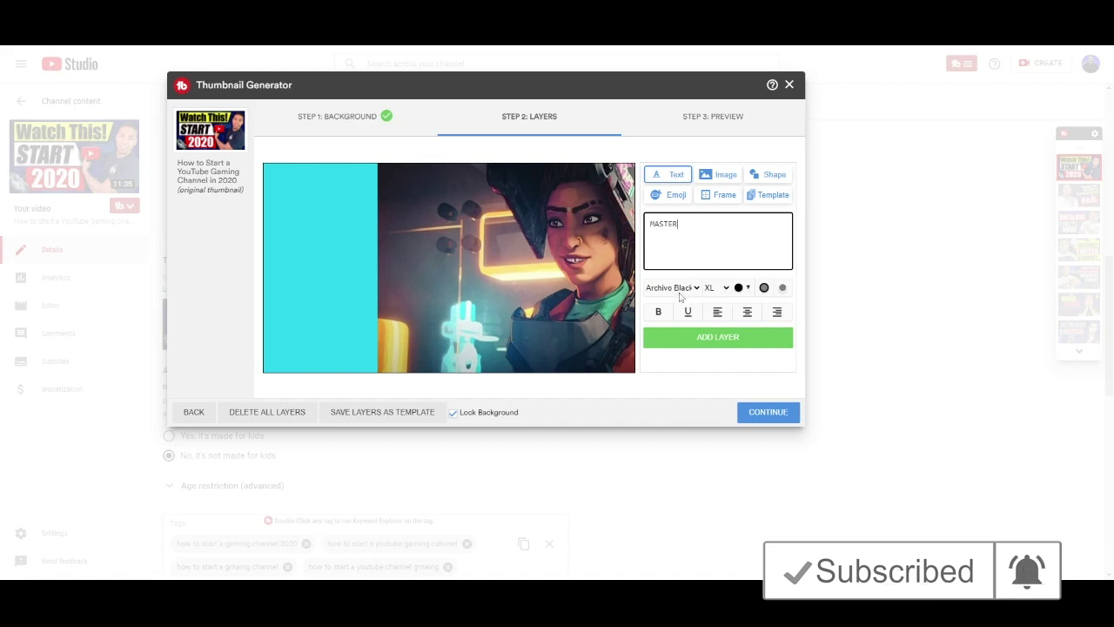
pyautogui.click(710, 335)
pyautogui.moveTo(372, 222); pyautogui.dragTo(361, 222)
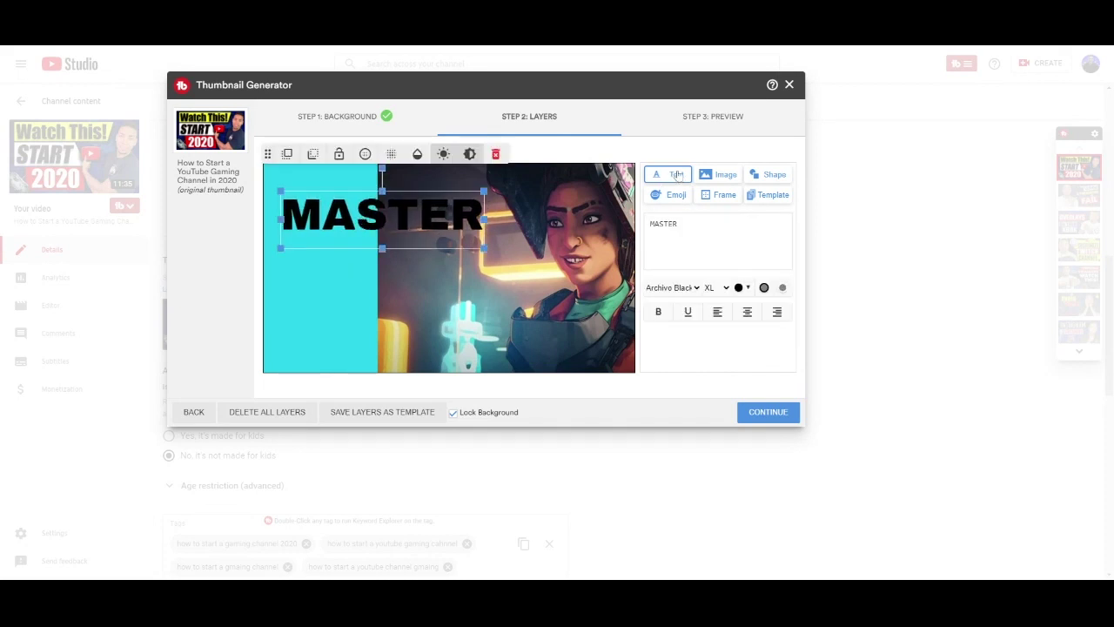
# Add a red XL text layer reading "RAMPART" and place it directly below "MASTER".
pyautogui.click(678, 175)
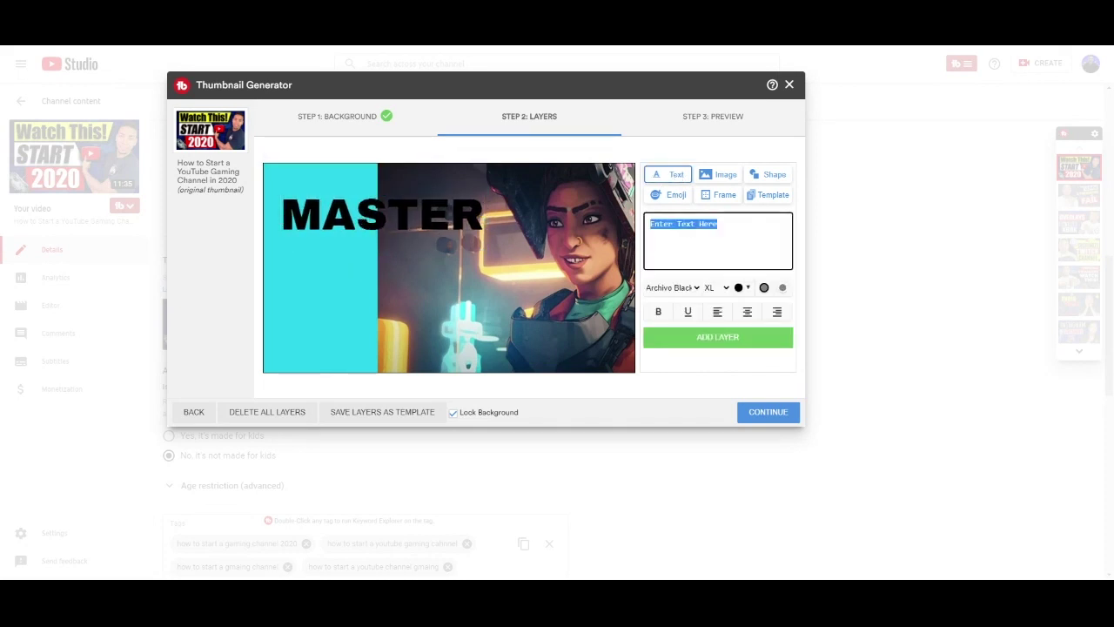
pyautogui.write('RAMPART')
pyautogui.click(740, 287)
pyautogui.click(792, 330)
pyautogui.moveTo(818, 331); pyautogui.dragTo(867, 305)
pyautogui.click(855, 445)
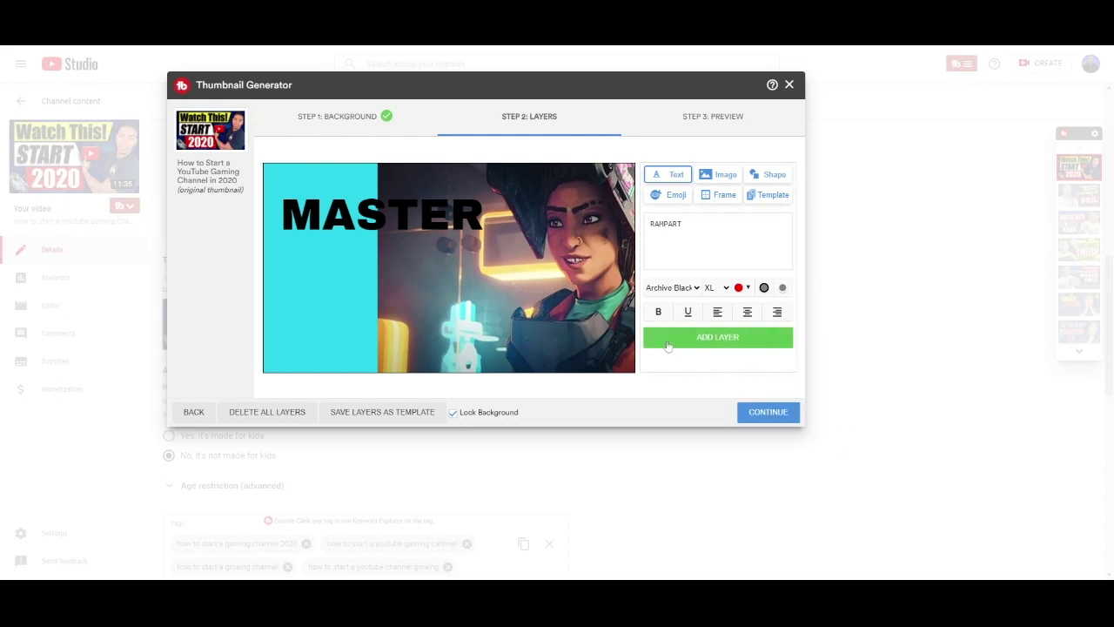
pyautogui.click(668, 339)
pyautogui.moveTo(402, 214); pyautogui.dragTo(391, 254)
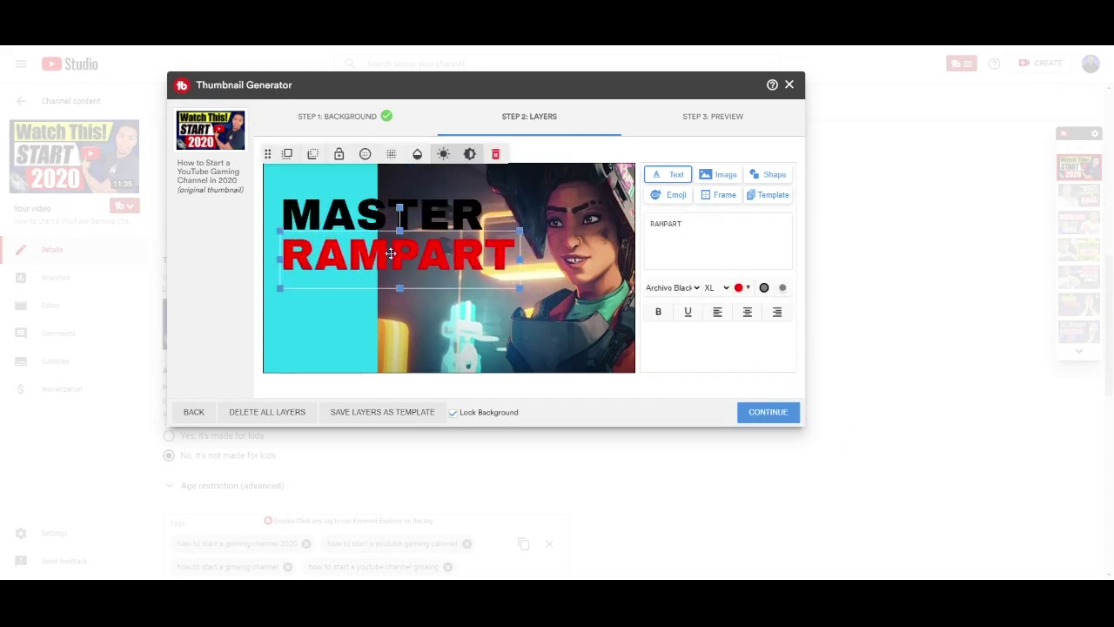
# Add a white (#ffffff) text layer reading "FAST & EASY" below "RAMPART" and space the three text lines evenly.
pyautogui.click(676, 175)
pyautogui.write('FAST & EASY')
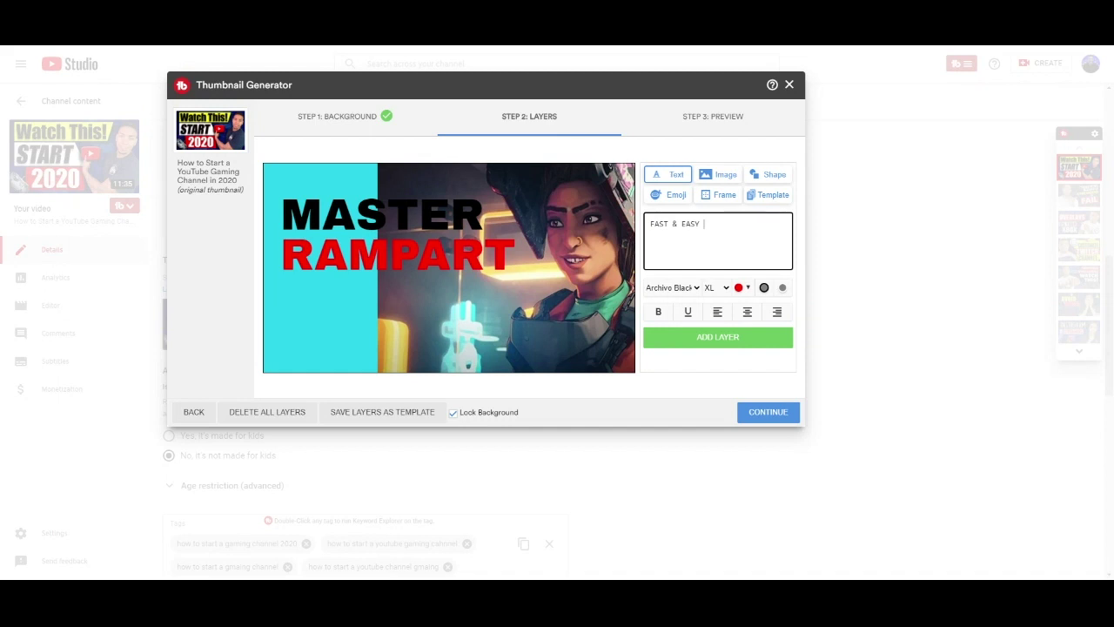
pyautogui.click(742, 289)
pyautogui.moveTo(757, 315); pyautogui.dragTo(723, 297)
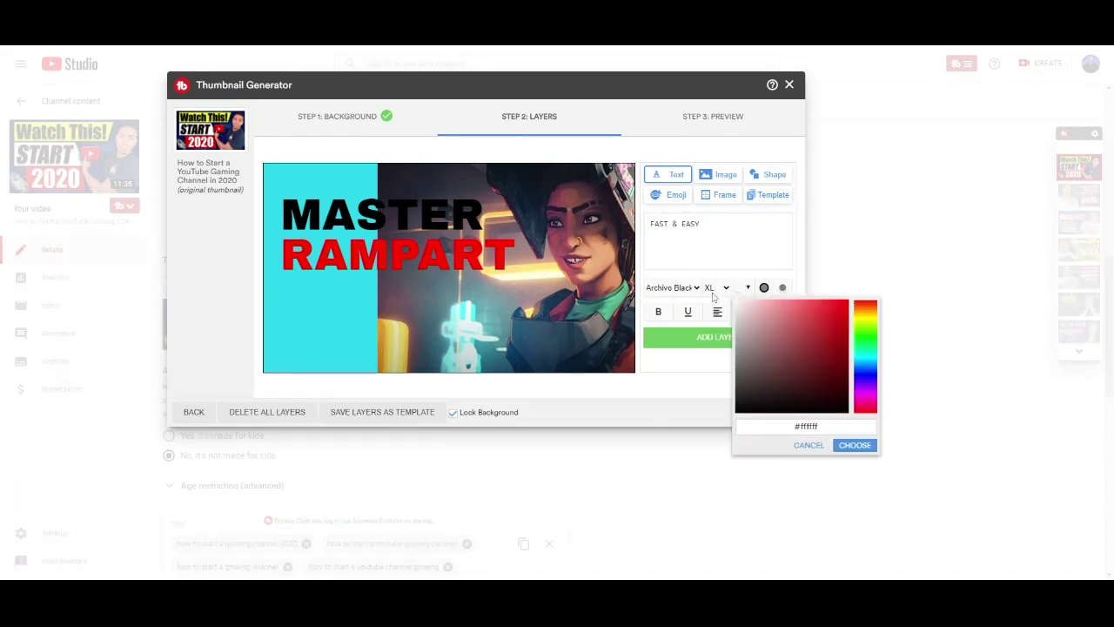
pyautogui.click(854, 445)
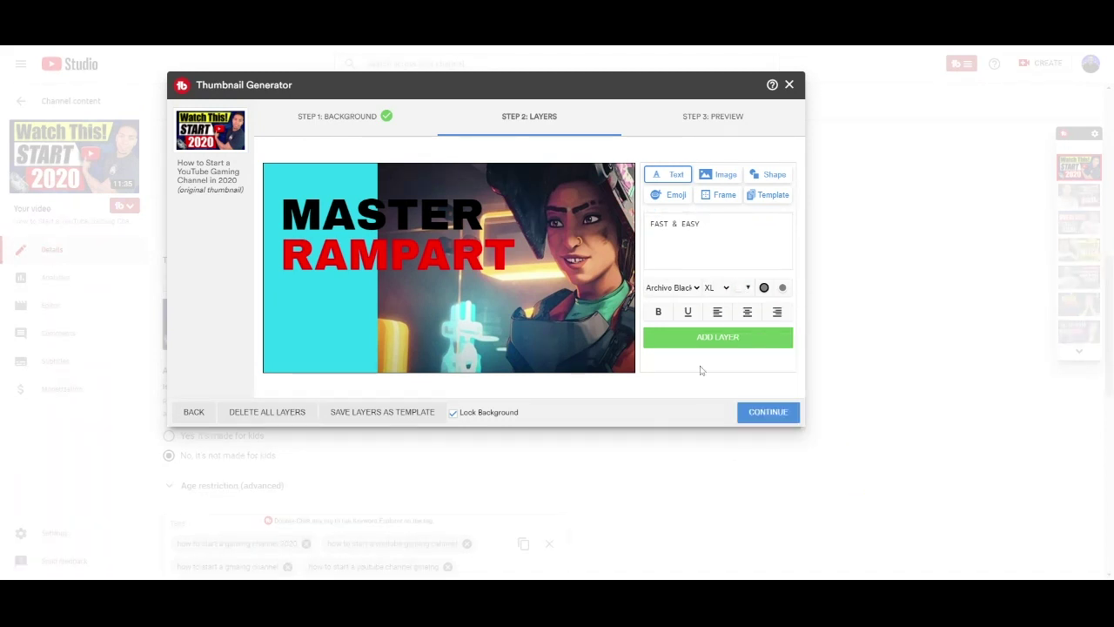
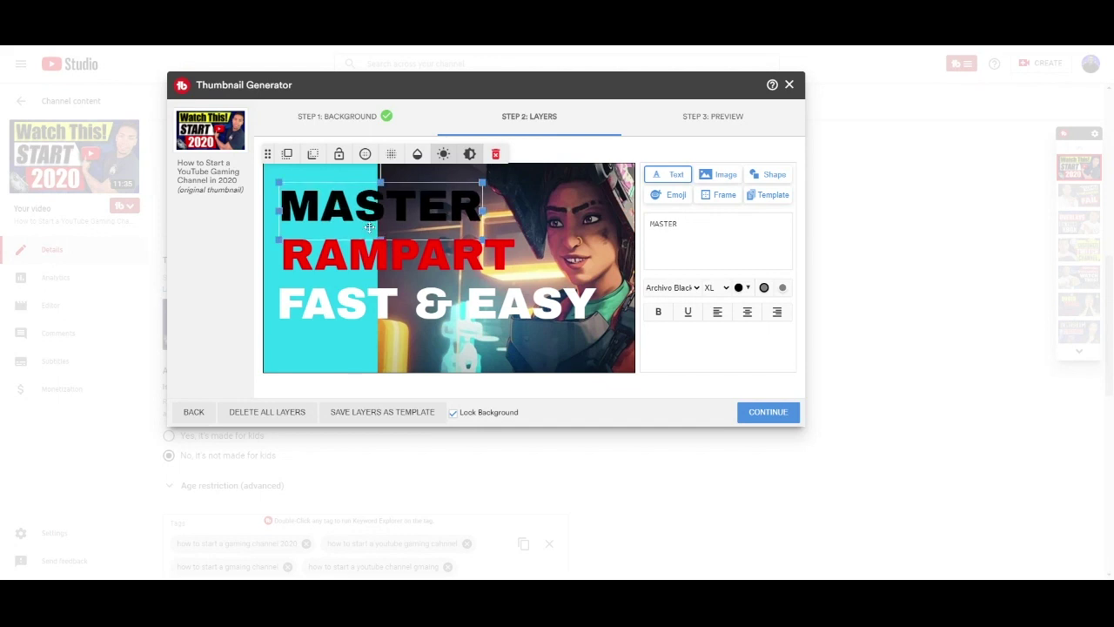
pyautogui.click(356, 314)
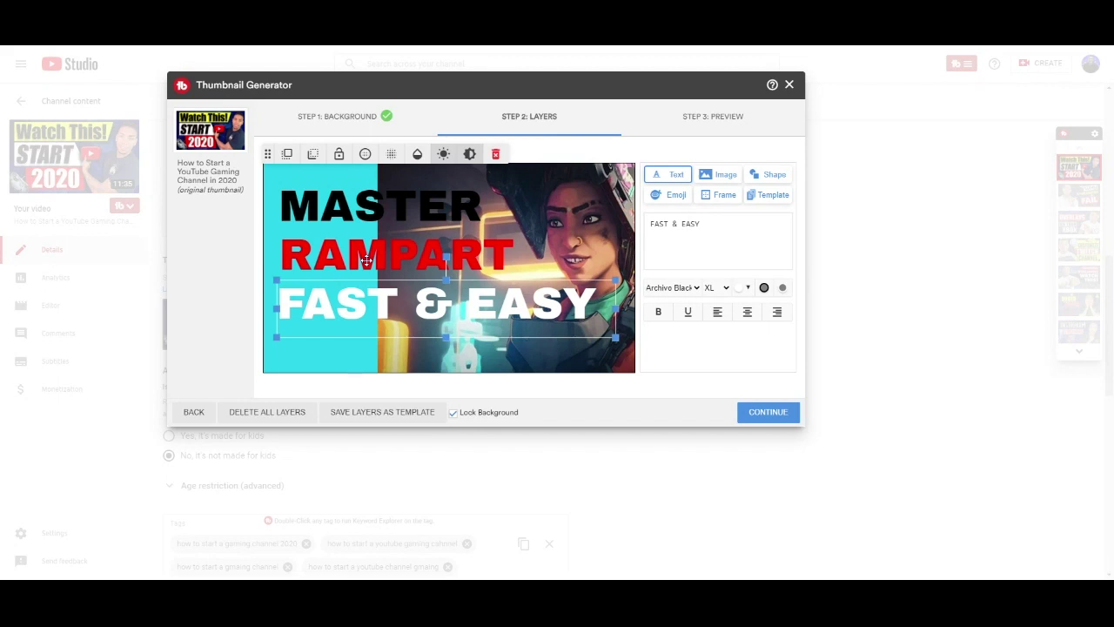
pyautogui.click(446, 262)
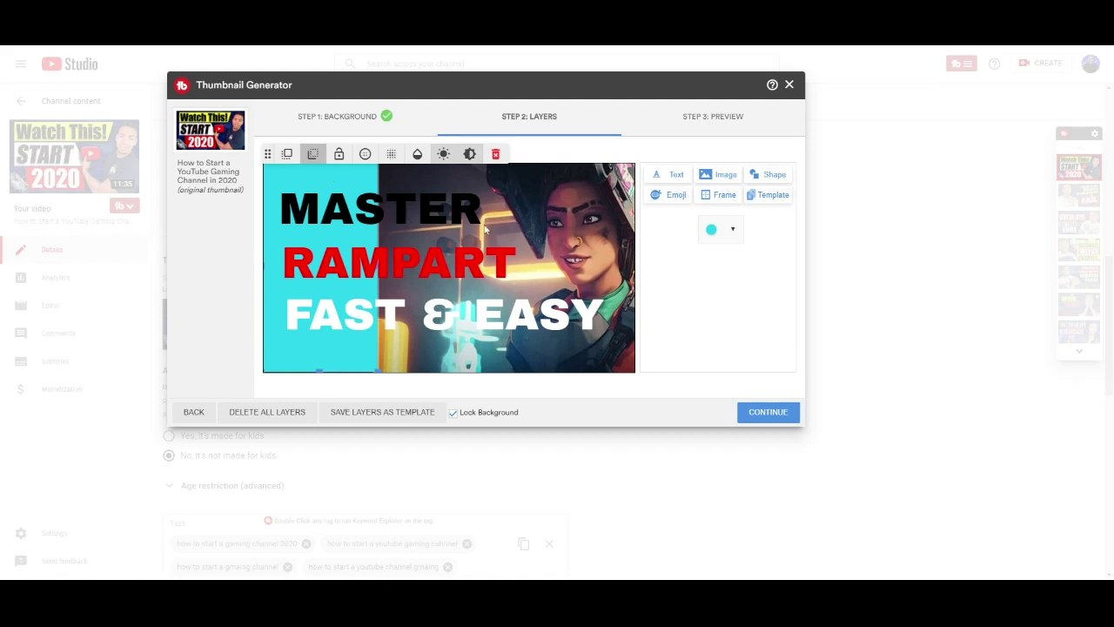
# Add a filled rectangle and size it as a horizontal banner covering the "MASTER" text.
pyautogui.click(771, 175)
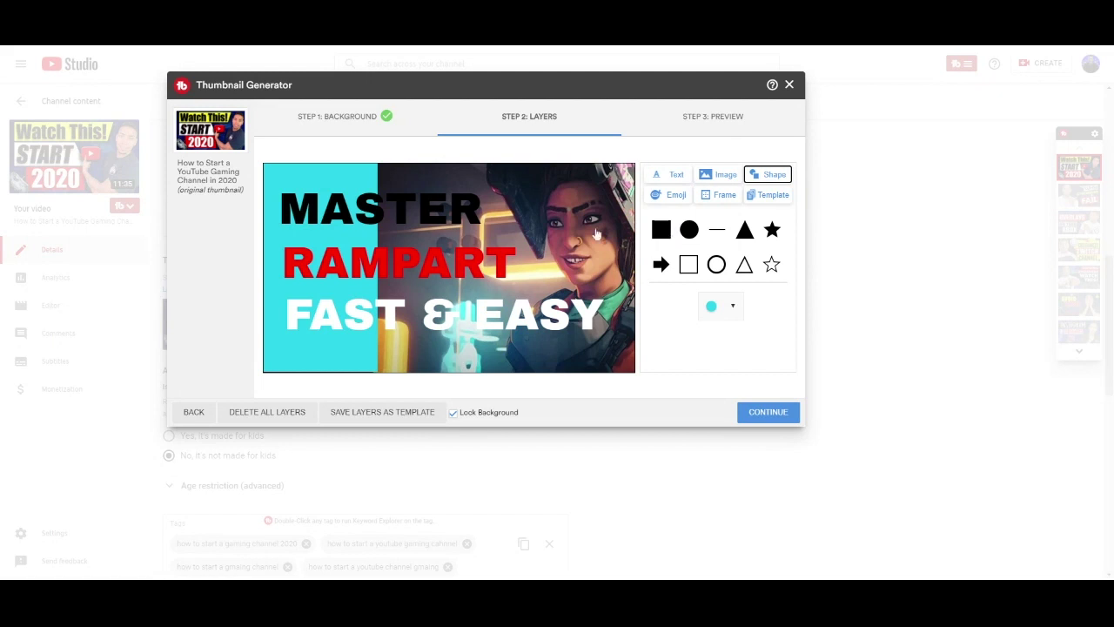
pyautogui.click(665, 232)
pyautogui.moveTo(378, 255); pyautogui.dragTo(493, 208)
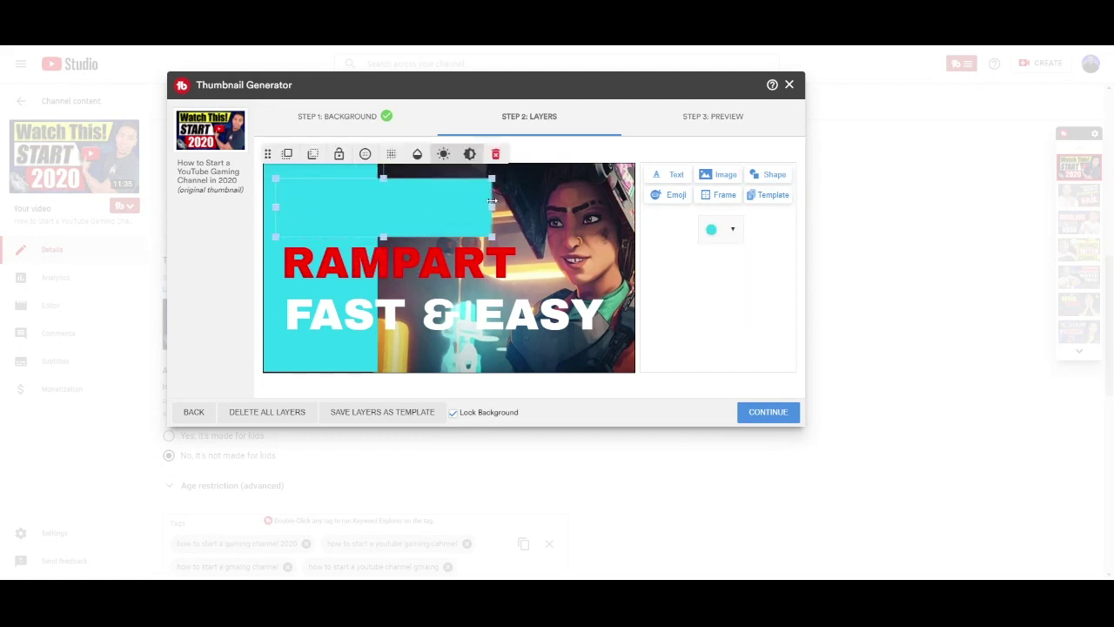
pyautogui.moveTo(380, 237); pyautogui.dragTo(385, 233)
pyautogui.moveTo(387, 179); pyautogui.dragTo(385, 186)
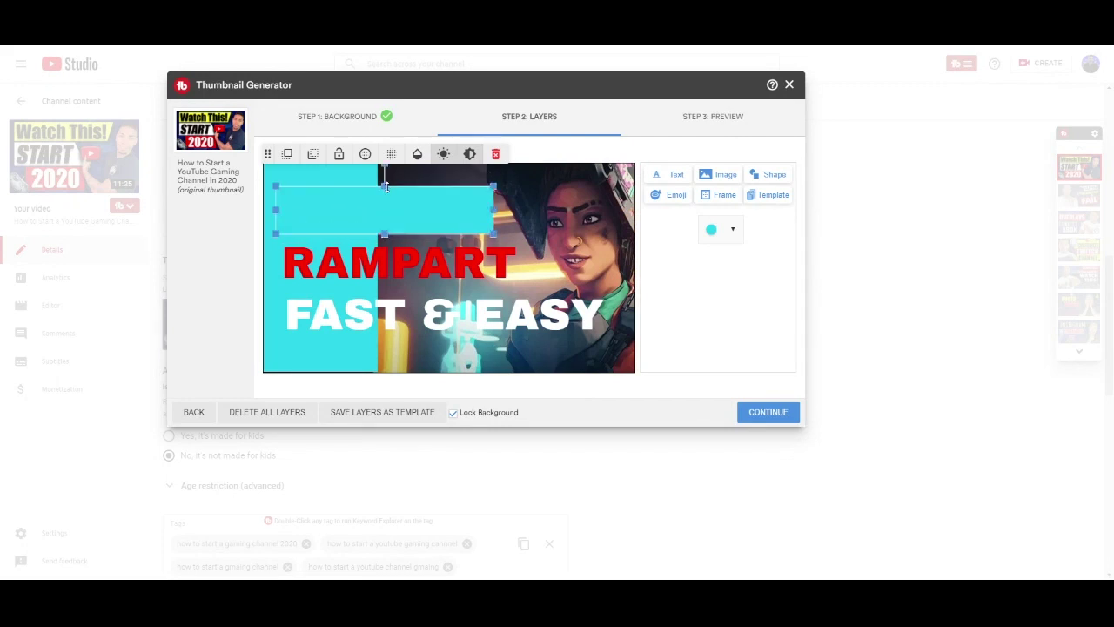
# Set the fill colour of the banner over "MASTER" to yellow (#f2fc00).
pyautogui.click(733, 231)
pyautogui.moveTo(833, 273); pyautogui.dragTo(821, 253)
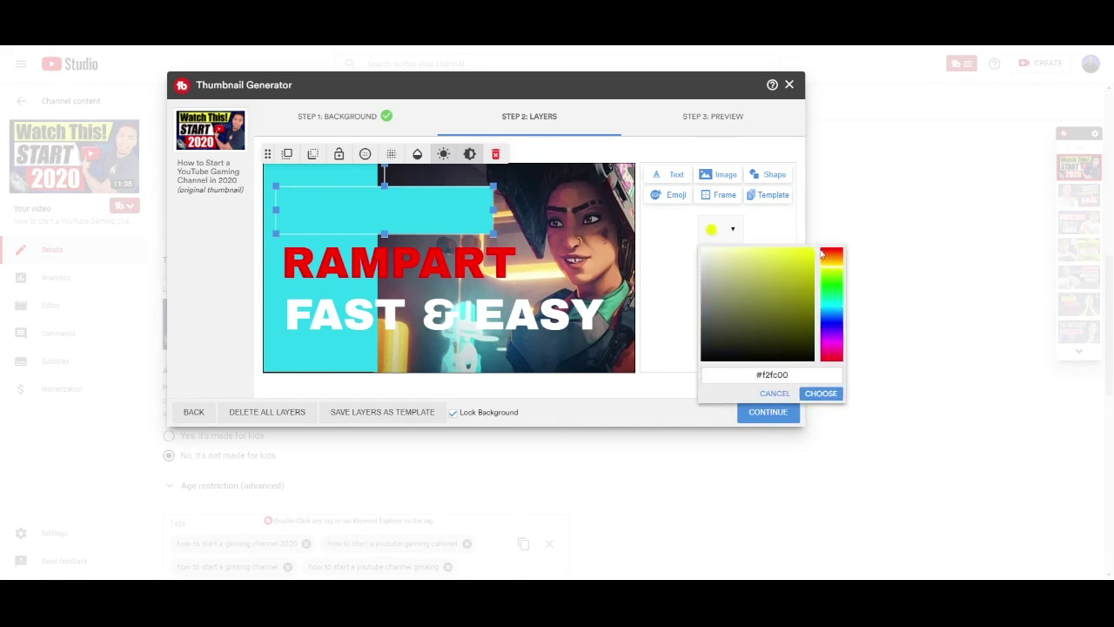
pyautogui.click(818, 393)
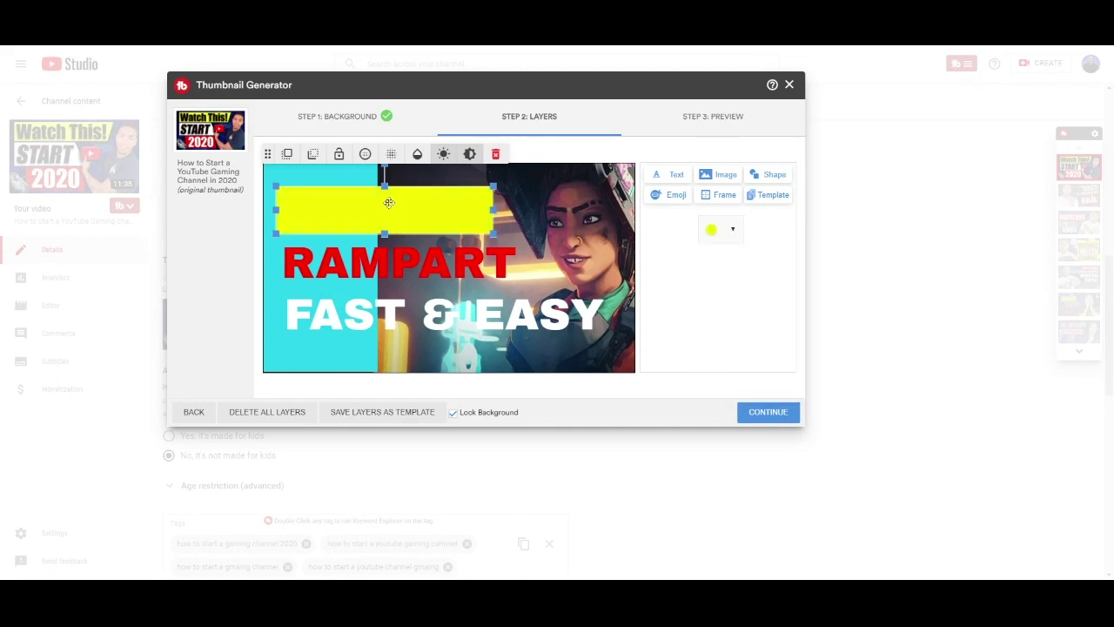
# Layer the yellow banner in front of the cyan rectangle and place the "MASTER" text centred on top of it.
pyautogui.click(311, 154)
pyautogui.click(401, 214)
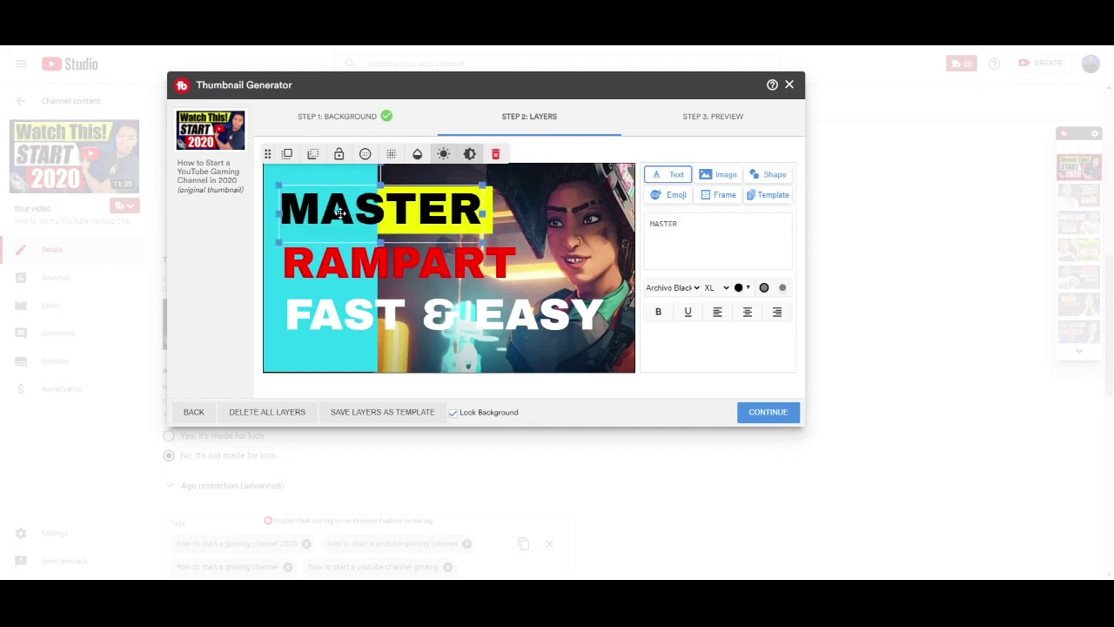
pyautogui.moveTo(378, 213); pyautogui.dragTo(541, 265)
pyautogui.click(439, 212)
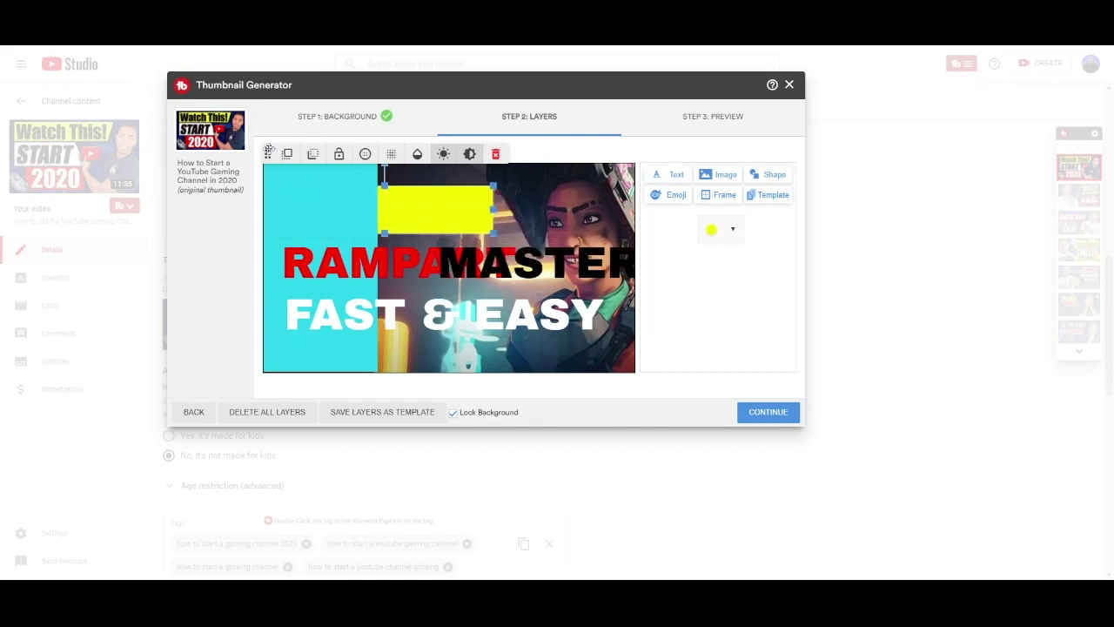
pyautogui.click(287, 154)
pyautogui.moveTo(414, 218); pyautogui.dragTo(428, 218)
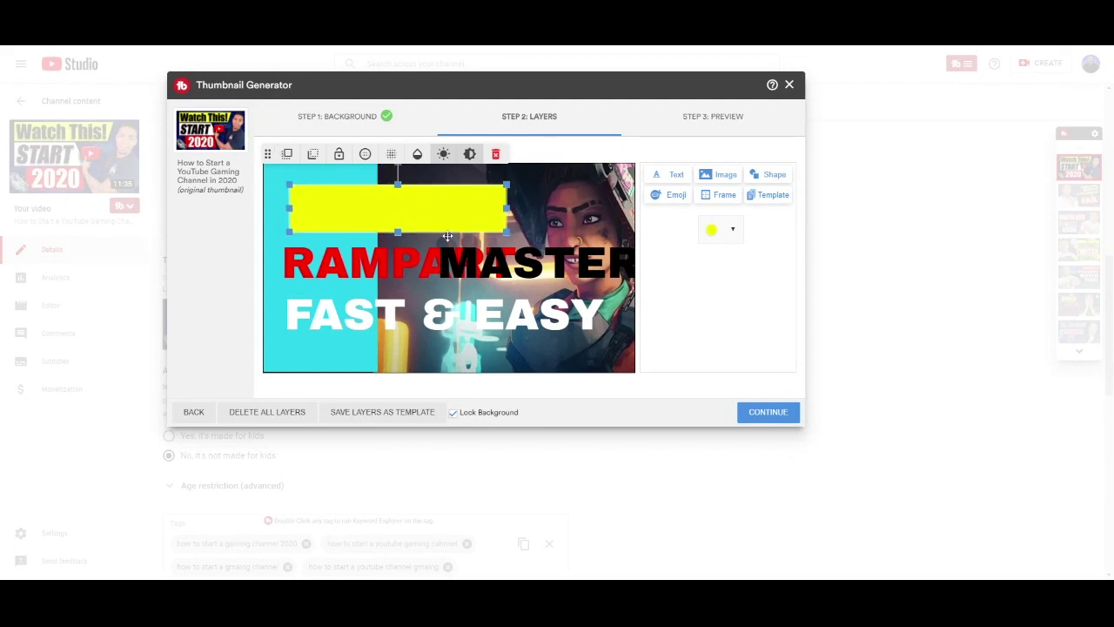
pyautogui.click(522, 265)
pyautogui.moveTo(522, 265); pyautogui.dragTo(381, 212)
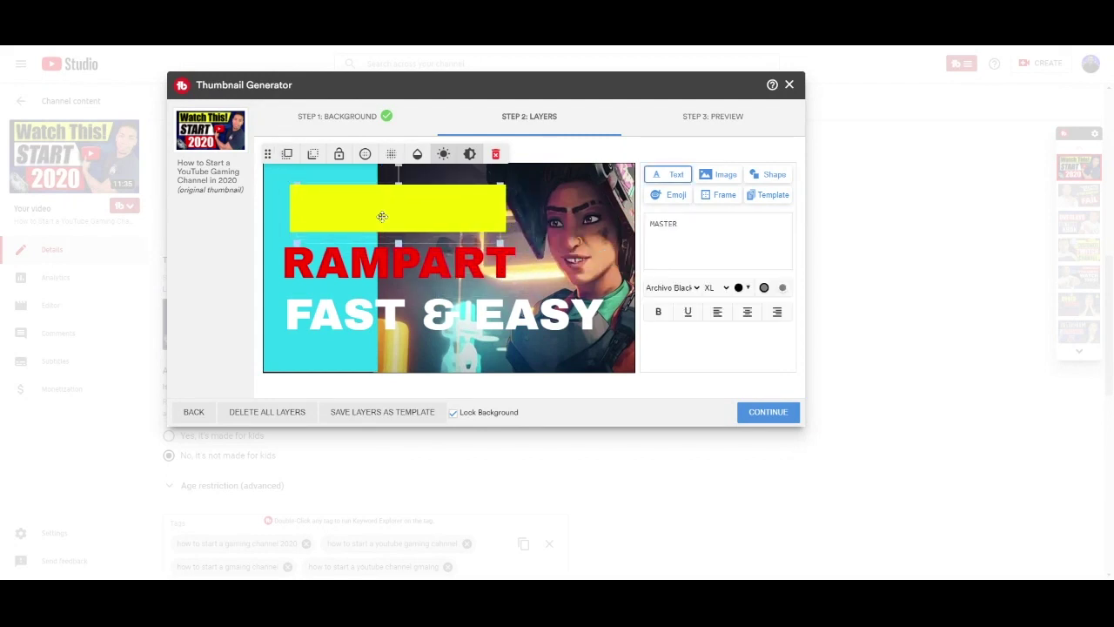
pyautogui.click(287, 154)
pyautogui.moveTo(394, 212); pyautogui.dragTo(393, 209)
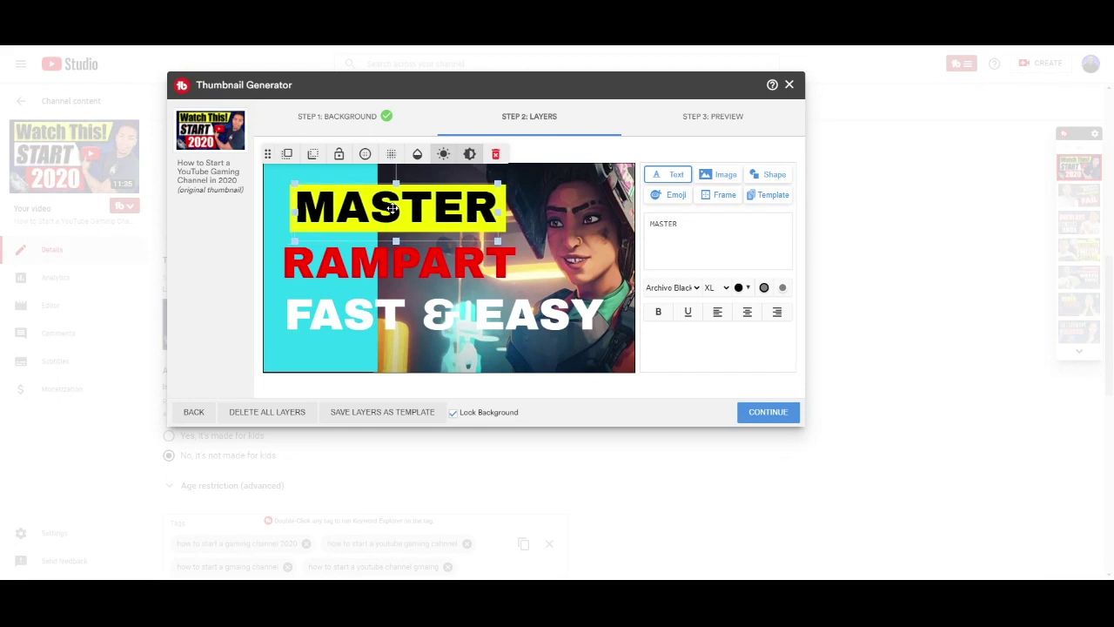
pyautogui.click(535, 226)
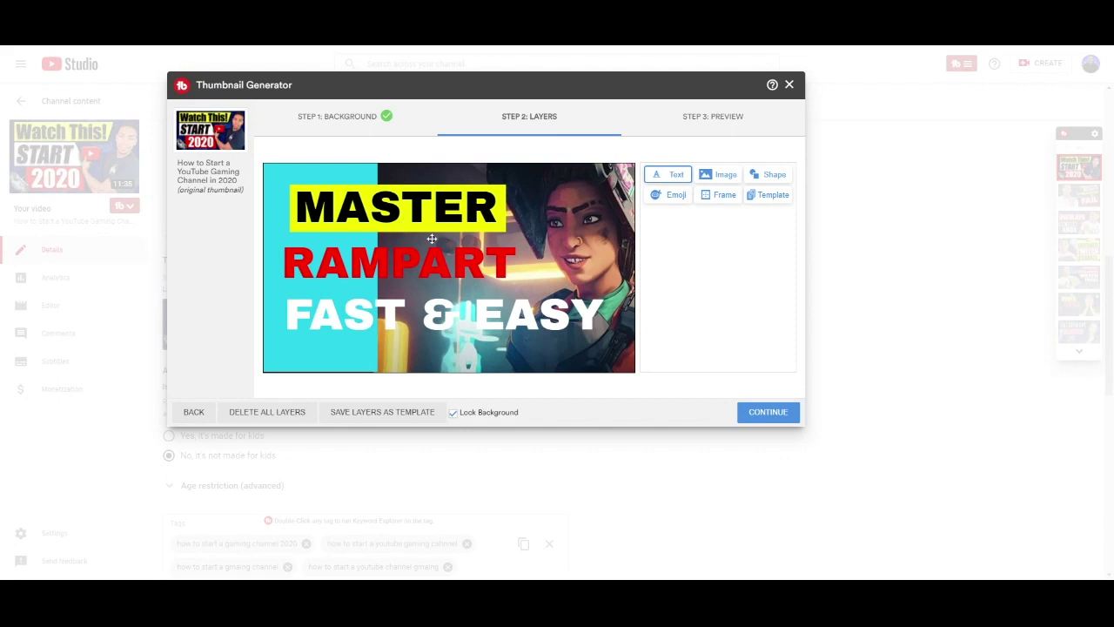
# Add a second filled rectangle and size it as a banner covering the "RAMPART" text, just below the yellow banner.
pyautogui.click(770, 176)
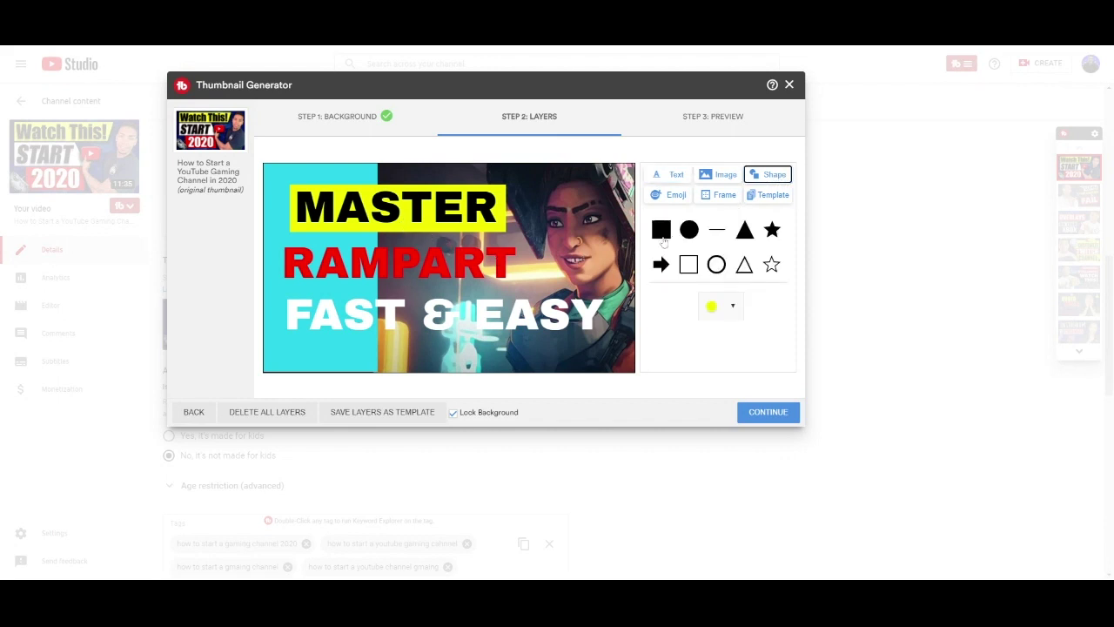
pyautogui.click(660, 230)
pyautogui.moveTo(357, 257); pyautogui.dragTo(533, 266)
pyautogui.moveTo(405, 295); pyautogui.dragTo(406, 281)
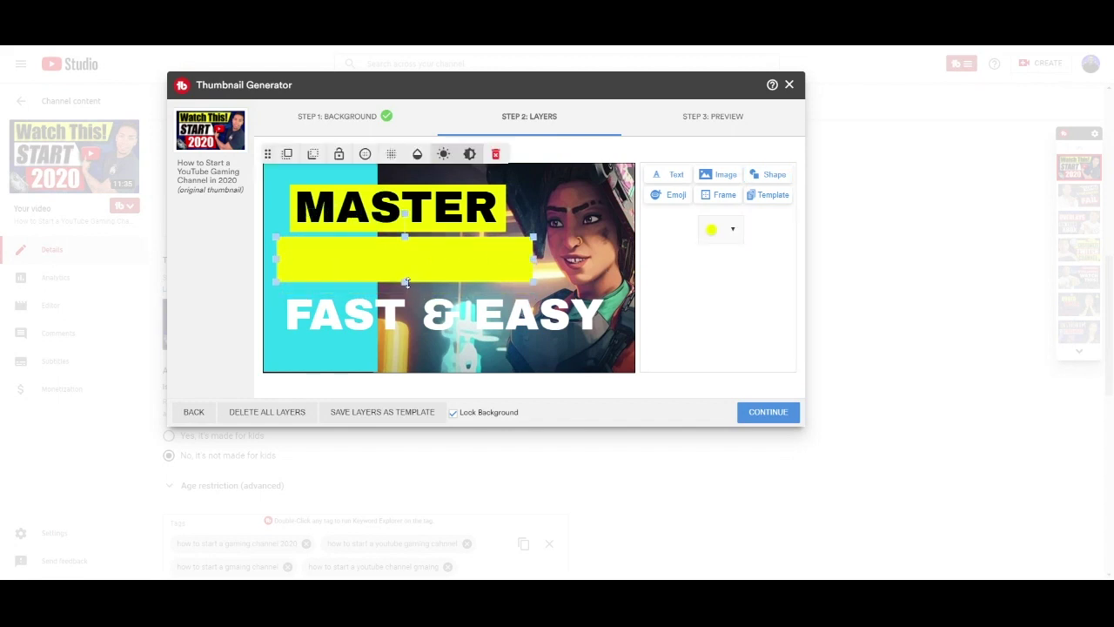
pyautogui.moveTo(405, 236)
pyautogui.mouseDown()
pyautogui.moveTo(405, 247)
pyautogui.moveTo(404, 237)
pyautogui.mouseUp()
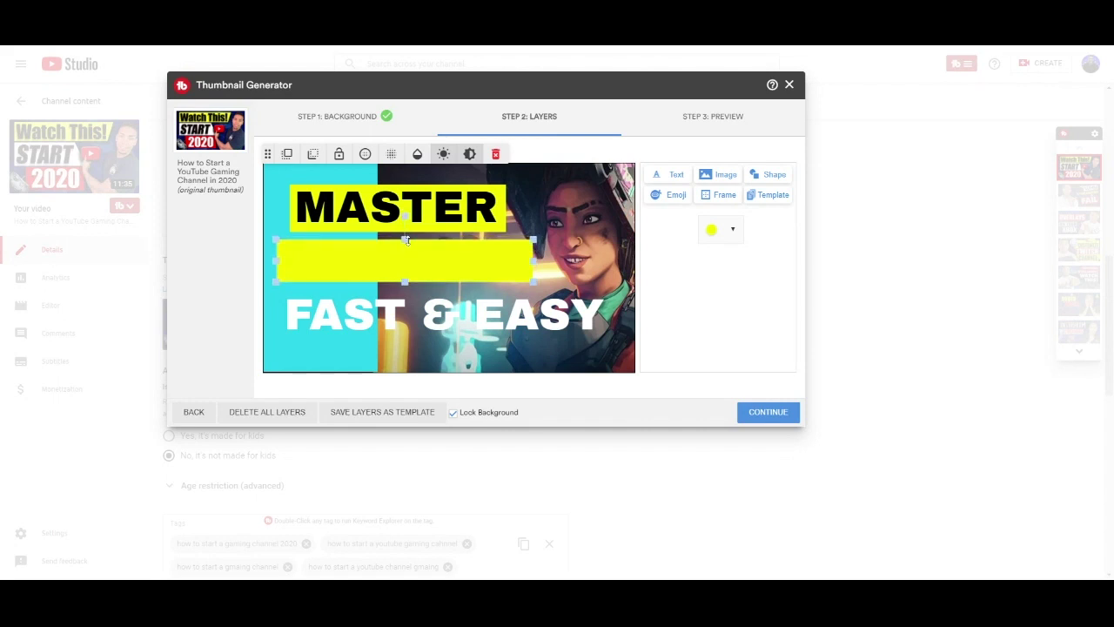
# Set the fill colour of the banner over "RAMPART" to white.
pyautogui.click(714, 234)
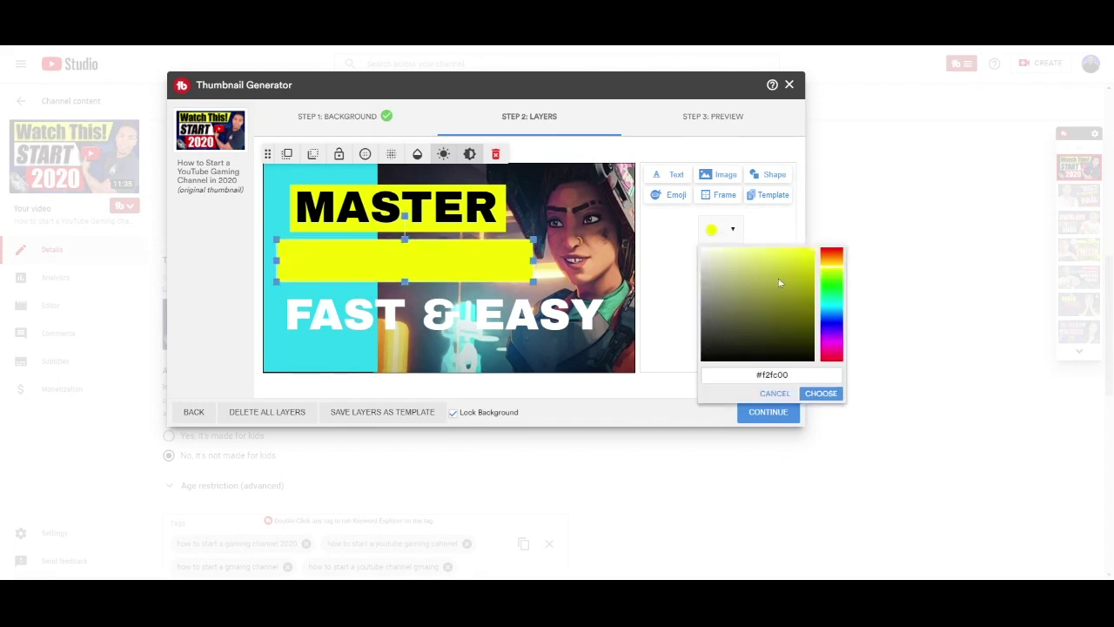
pyautogui.moveTo(756, 261); pyautogui.dragTo(696, 251)
pyautogui.click(813, 395)
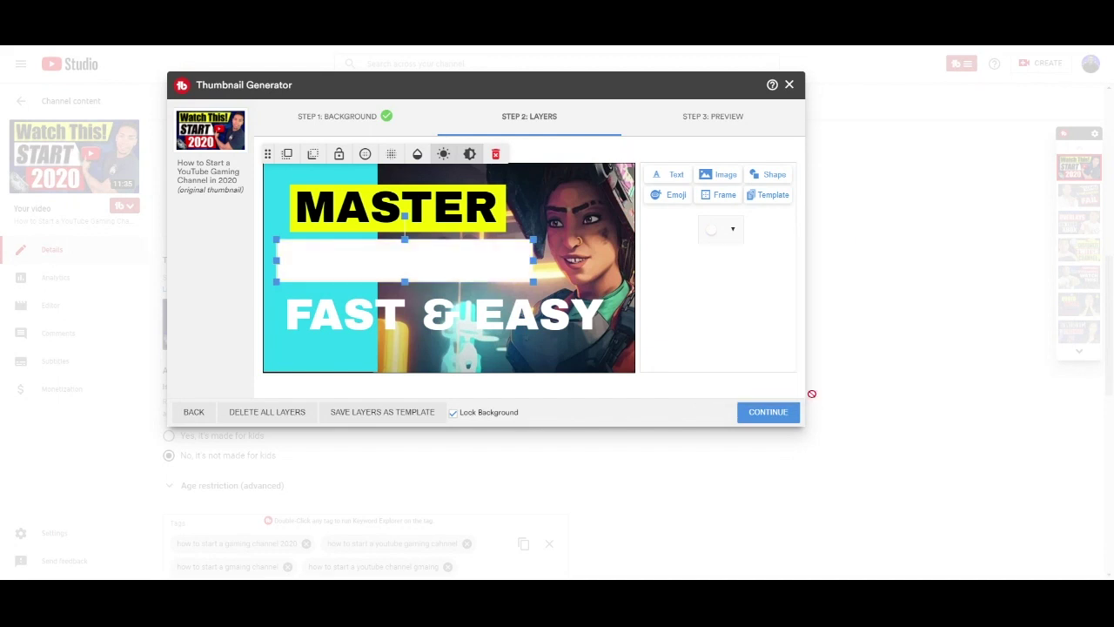
# Layer the white banner in front of the cyan rectangle and place the "RAMPART" text centred on top of it.
pyautogui.click(314, 158)
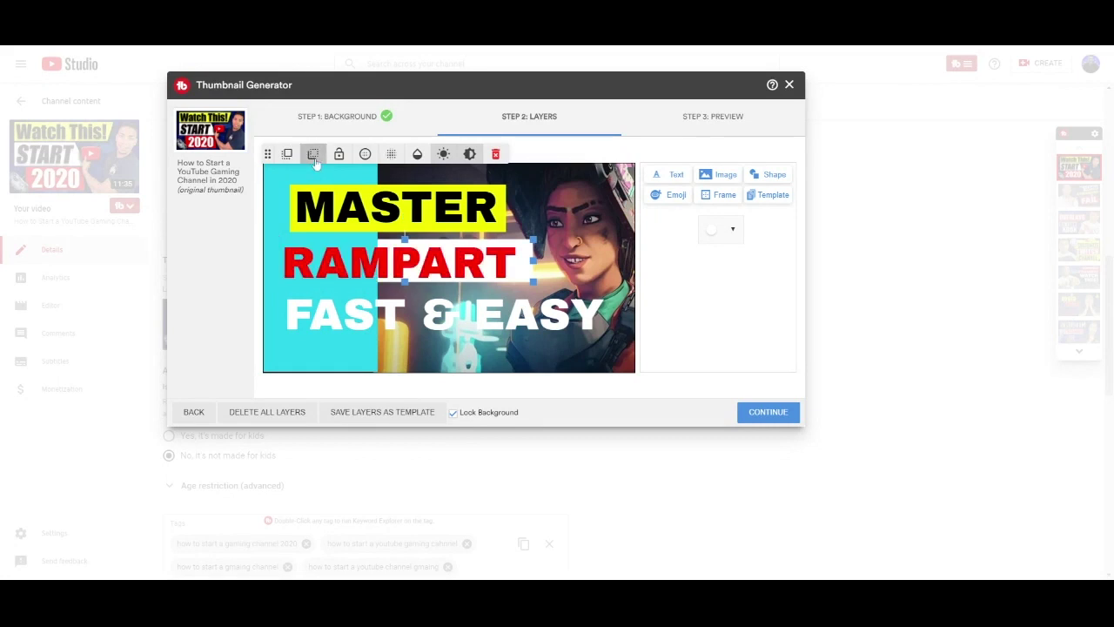
pyautogui.moveTo(510, 290); pyautogui.dragTo(581, 316)
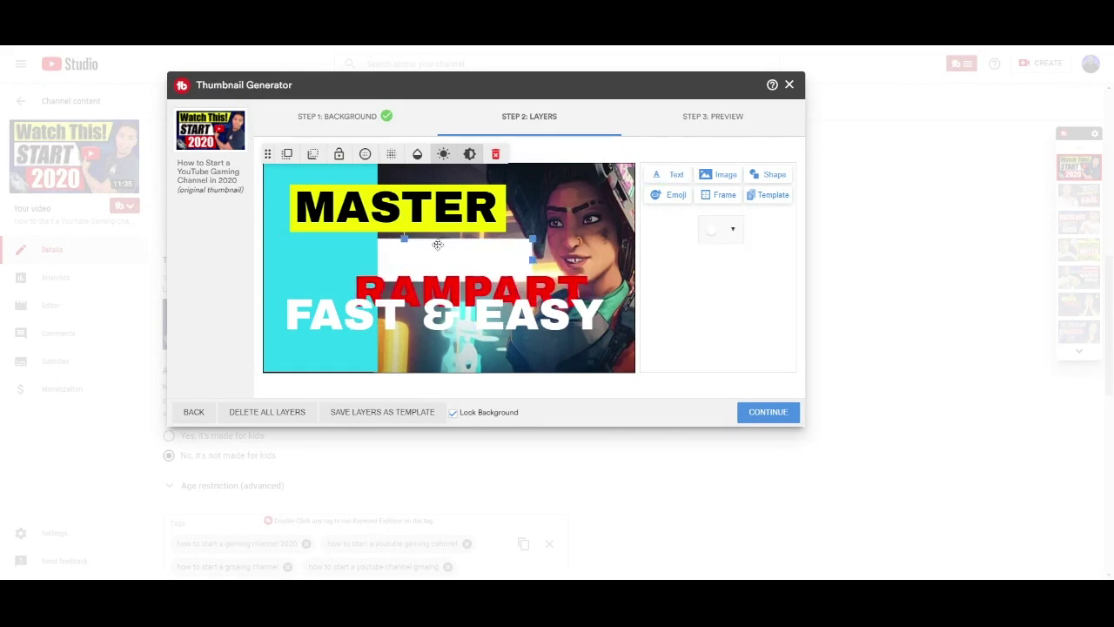
pyautogui.click(288, 157)
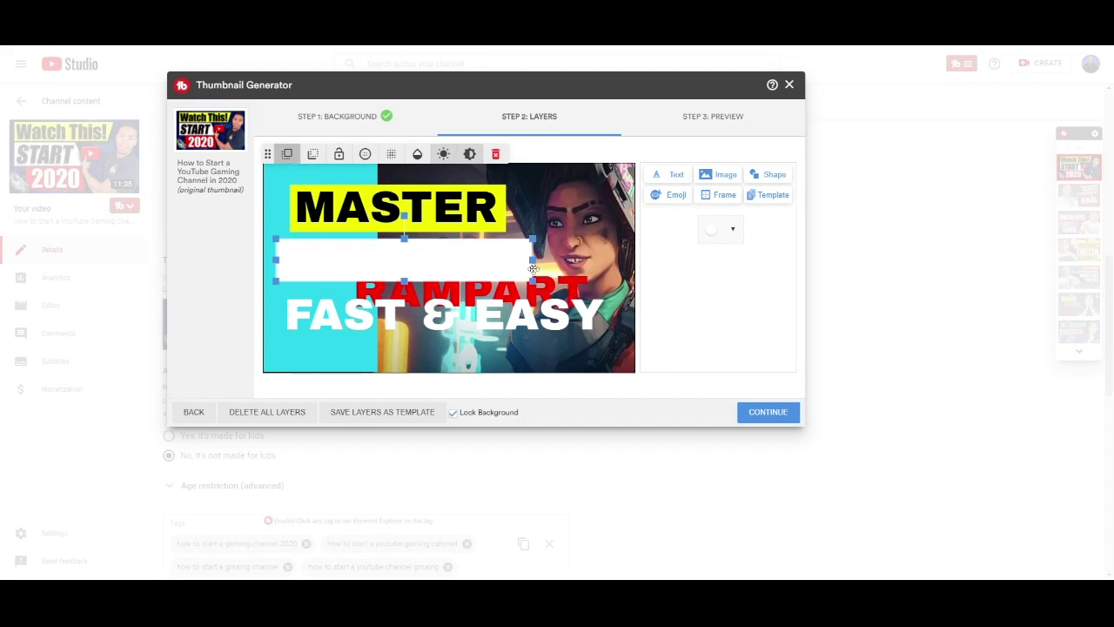
pyautogui.click(534, 269)
pyautogui.click(290, 154)
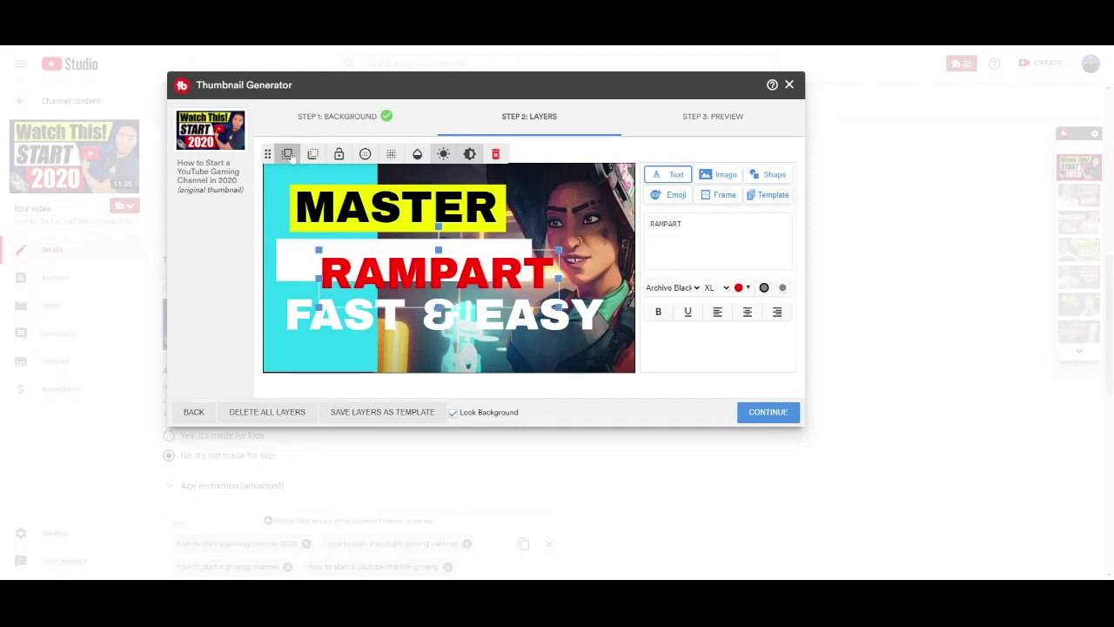
pyautogui.moveTo(504, 279); pyautogui.dragTo(467, 265)
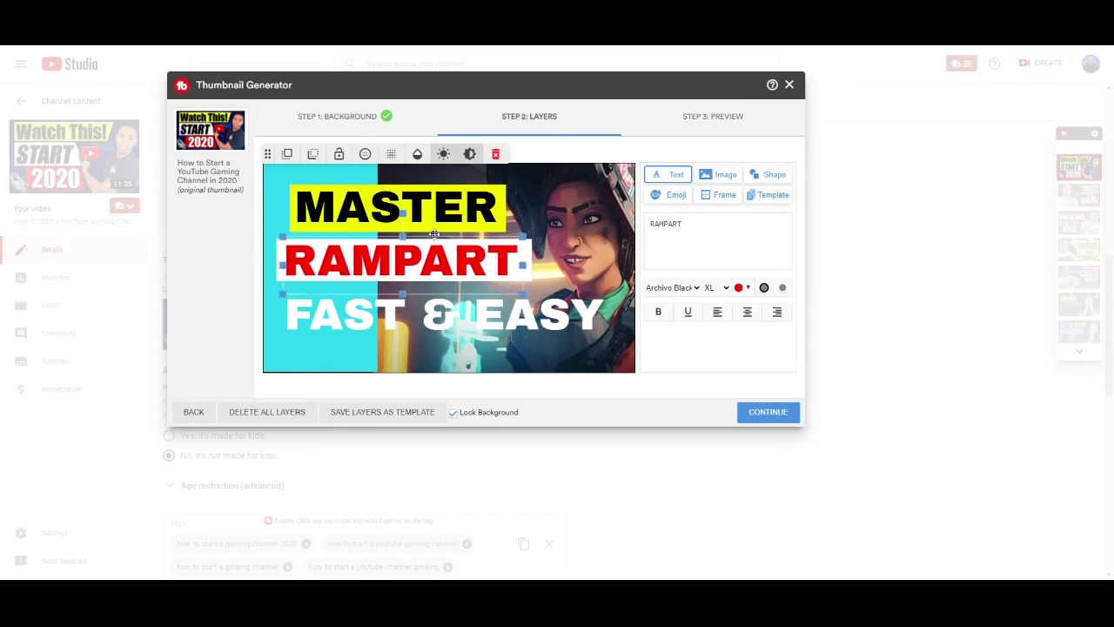
# Nudge "FAST & EASY" up and to the left, and add a filled rectangle sized as a banner covering it.
pyautogui.moveTo(447, 348); pyautogui.dragTo(440, 320)
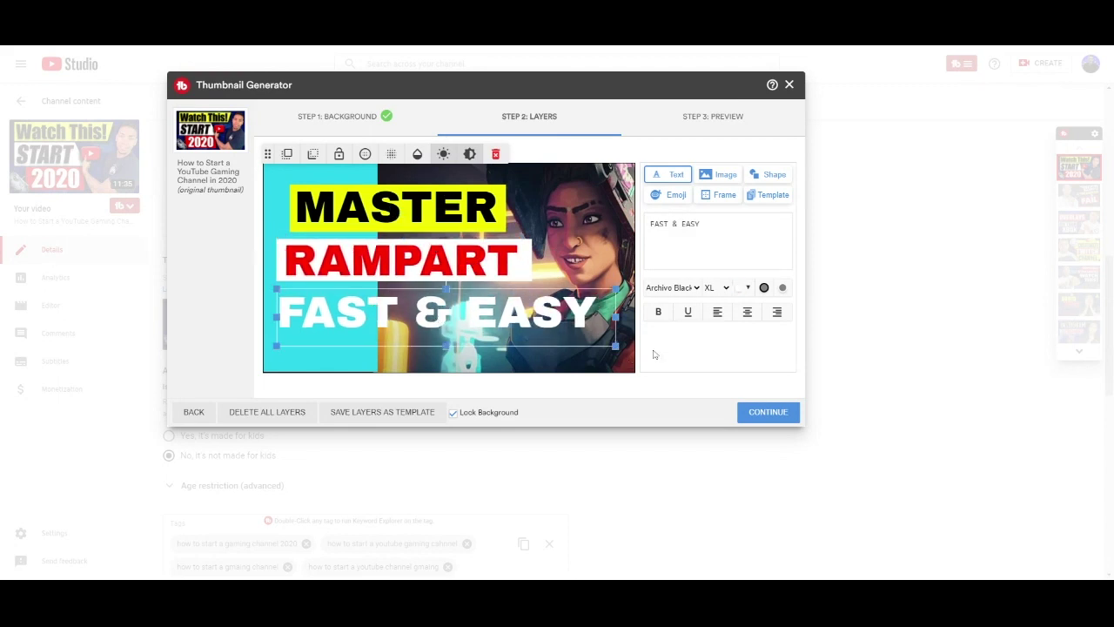
pyautogui.click(764, 177)
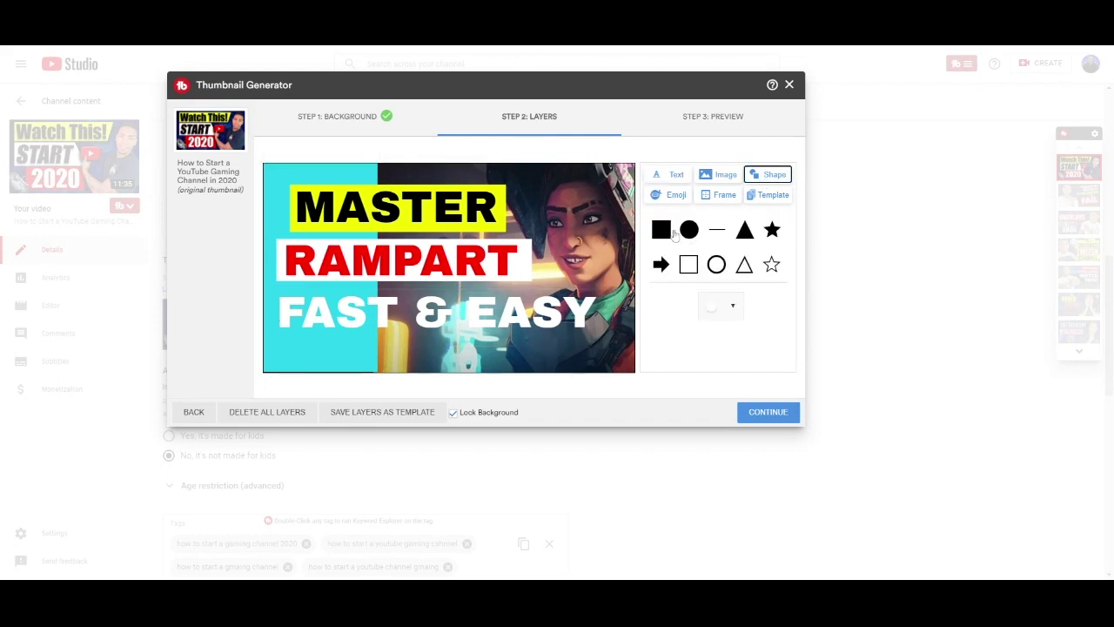
pyautogui.click(668, 237)
pyautogui.moveTo(403, 251); pyautogui.dragTo(600, 314)
pyautogui.moveTo(437, 337)
pyautogui.mouseDown()
pyautogui.moveTo(434, 325)
pyautogui.moveTo(437, 342)
pyautogui.mouseUp()
pyautogui.moveTo(437, 287); pyautogui.dragTo(433, 290)
pyautogui.moveTo(437, 345)
pyautogui.mouseDown()
pyautogui.moveTo(437, 315)
pyautogui.moveTo(437, 336)
pyautogui.mouseUp()
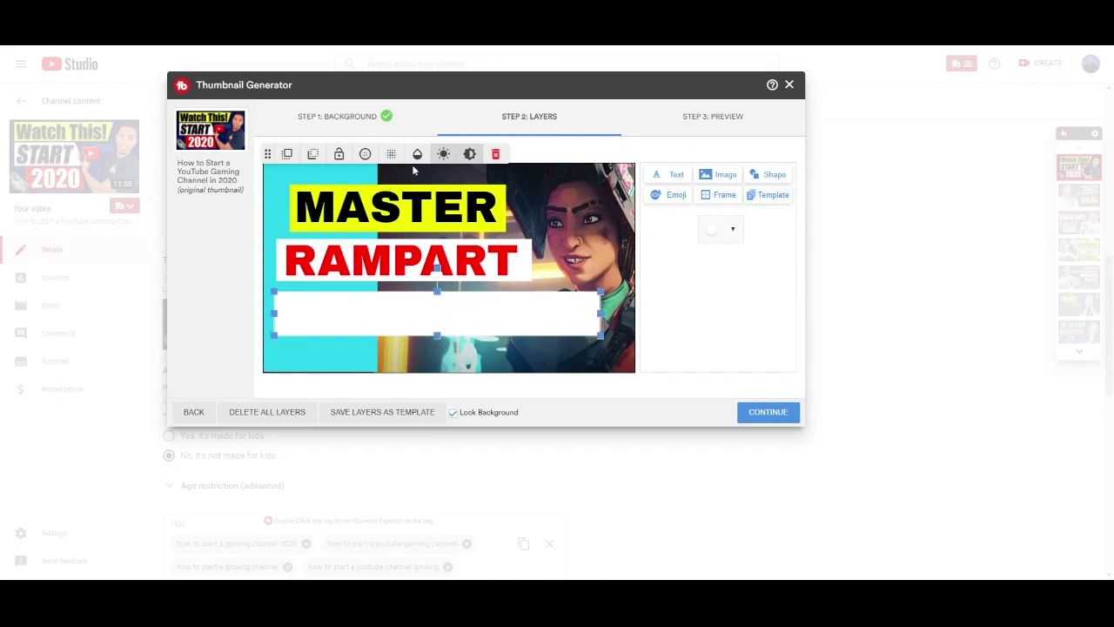
# Send the banner over "FAST & EASY" to the back and set its fill colour to red (#ff0000).
pyautogui.click(313, 154)
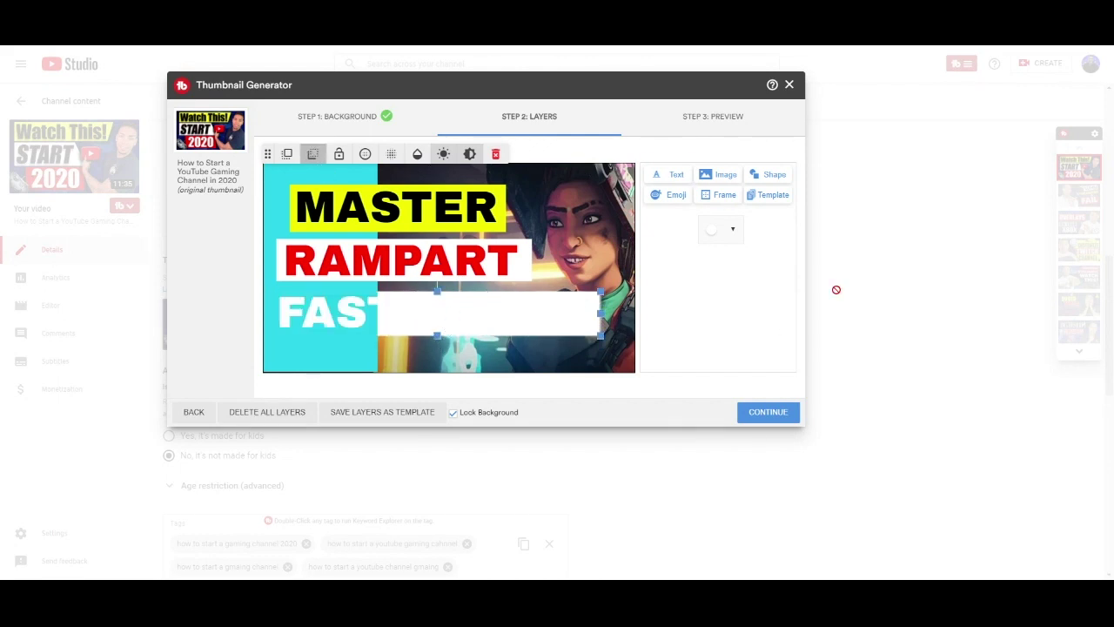
pyautogui.click(731, 230)
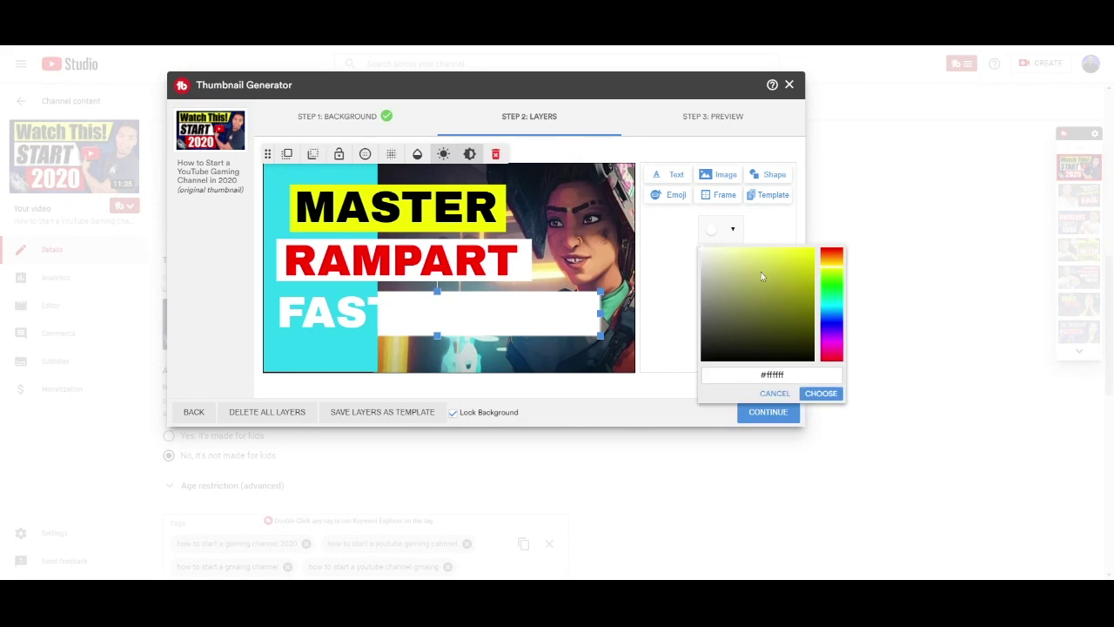
pyautogui.moveTo(831, 262)
pyautogui.mouseDown()
pyautogui.moveTo(828, 252)
pyautogui.moveTo(831, 314)
pyautogui.moveTo(832, 251)
pyautogui.mouseUp()
pyautogui.moveTo(780, 316); pyautogui.dragTo(813, 250)
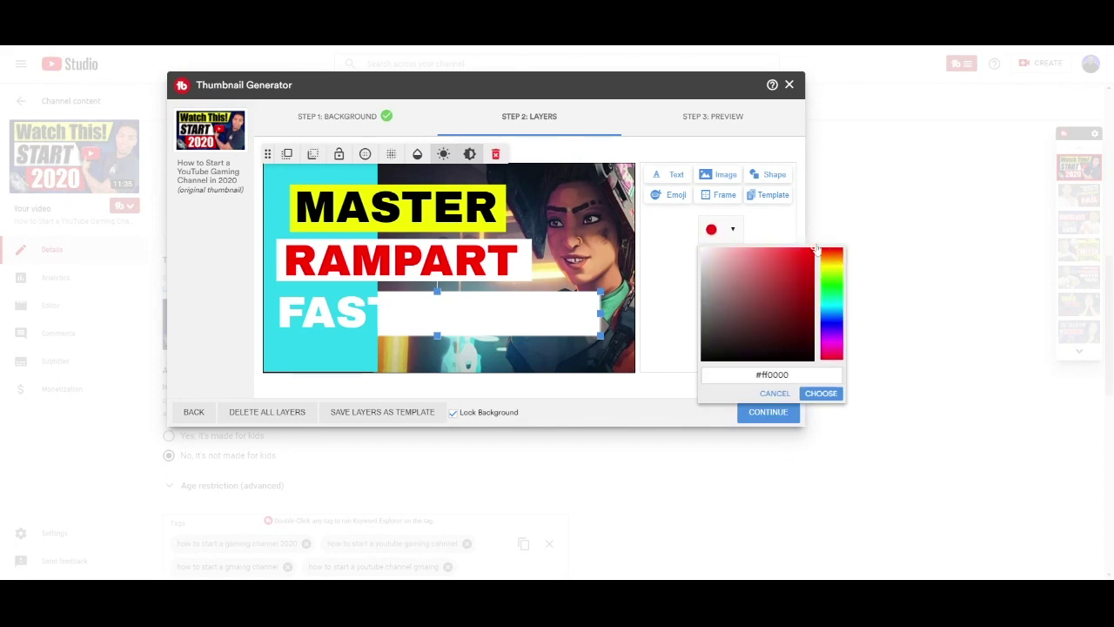
pyautogui.click(821, 392)
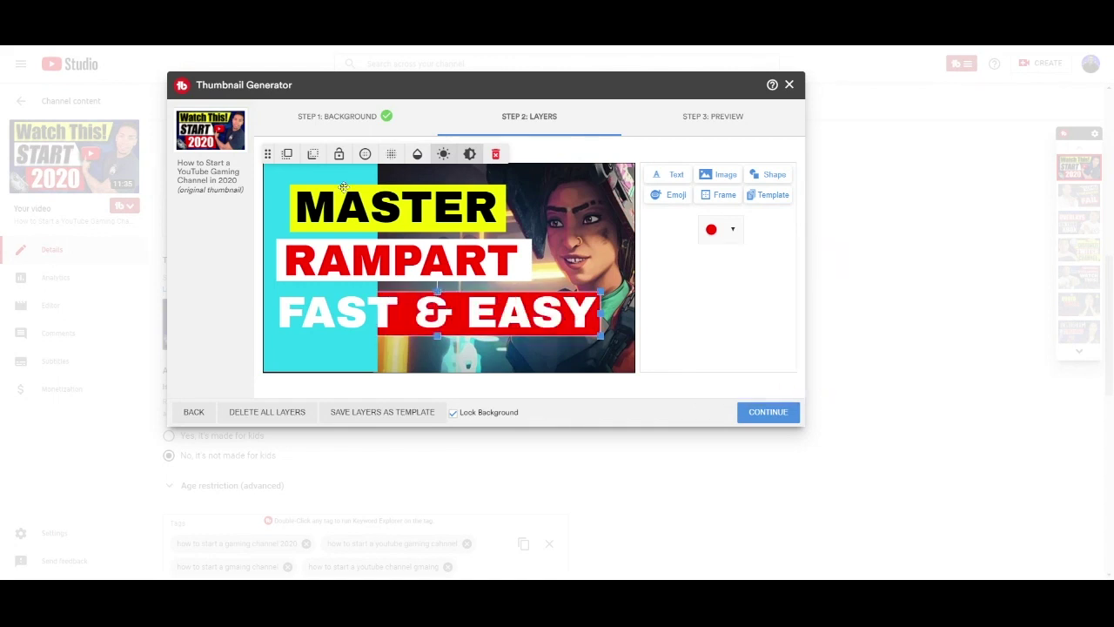
# Bring the red banner and then the "FAST & EASY" text to the front, moving both lower in the thumbnail.
pyautogui.click(287, 154)
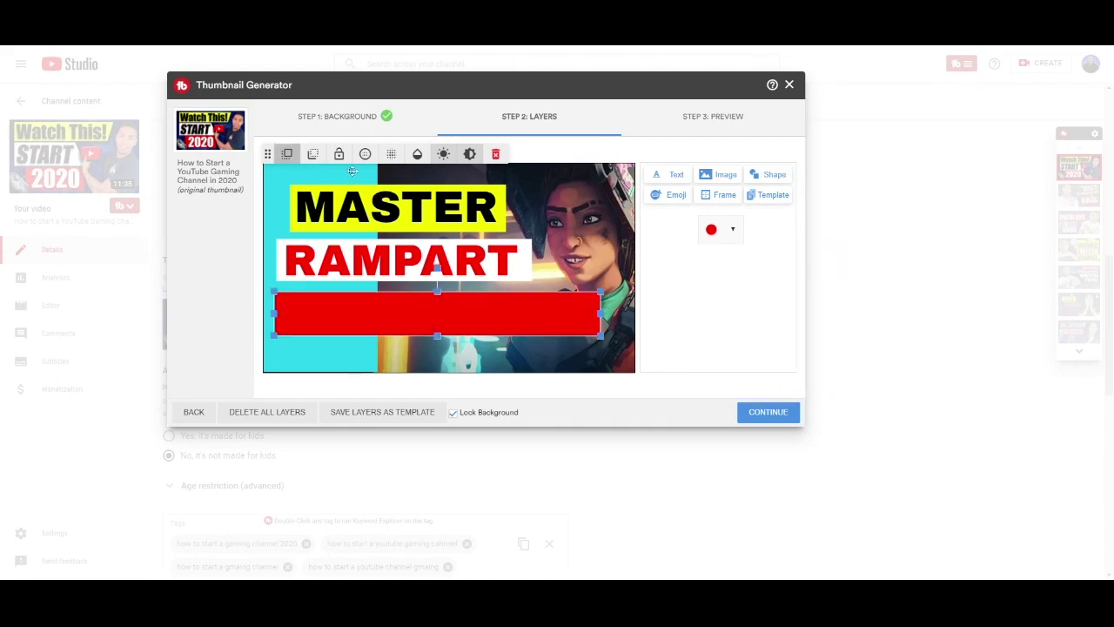
pyautogui.moveTo(486, 320); pyautogui.dragTo(486, 339)
pyautogui.click(491, 301)
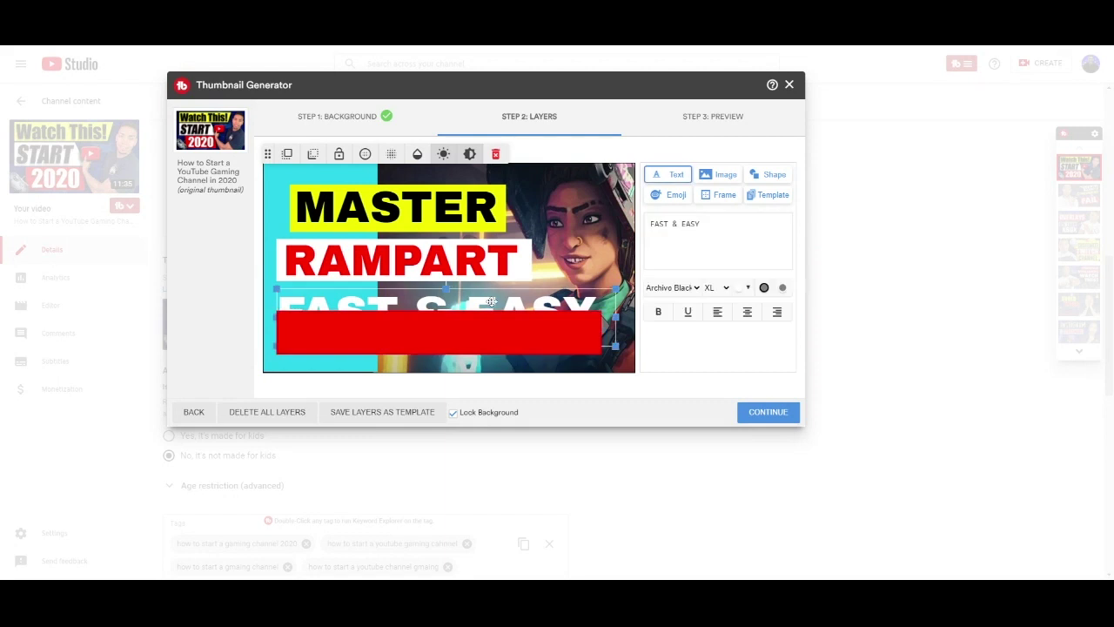
pyautogui.click(287, 154)
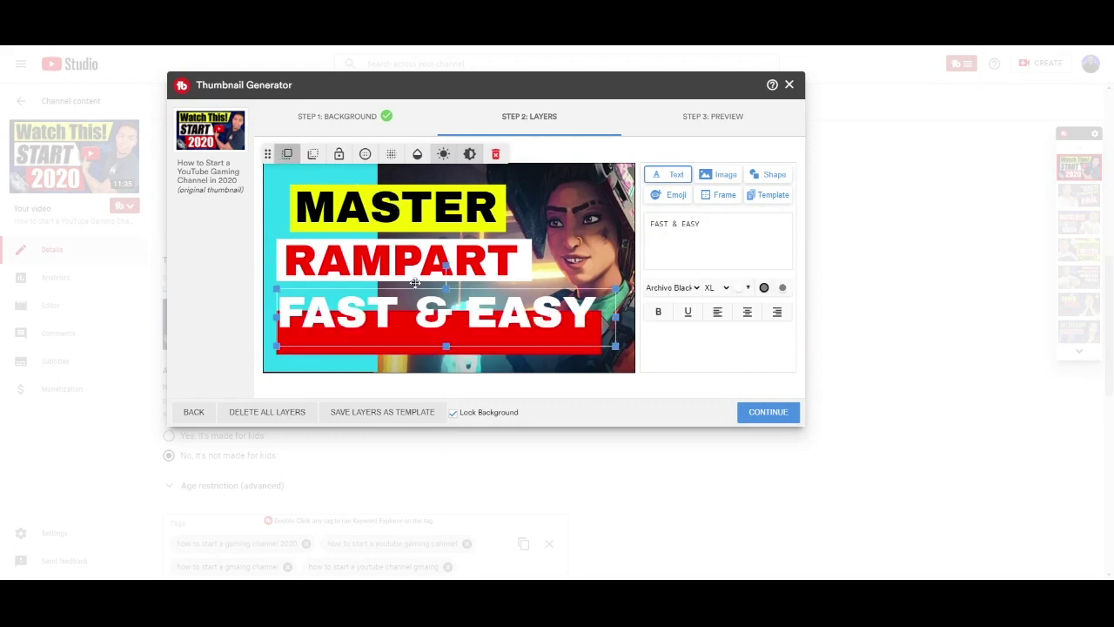
pyautogui.moveTo(440, 314); pyautogui.dragTo(446, 345)
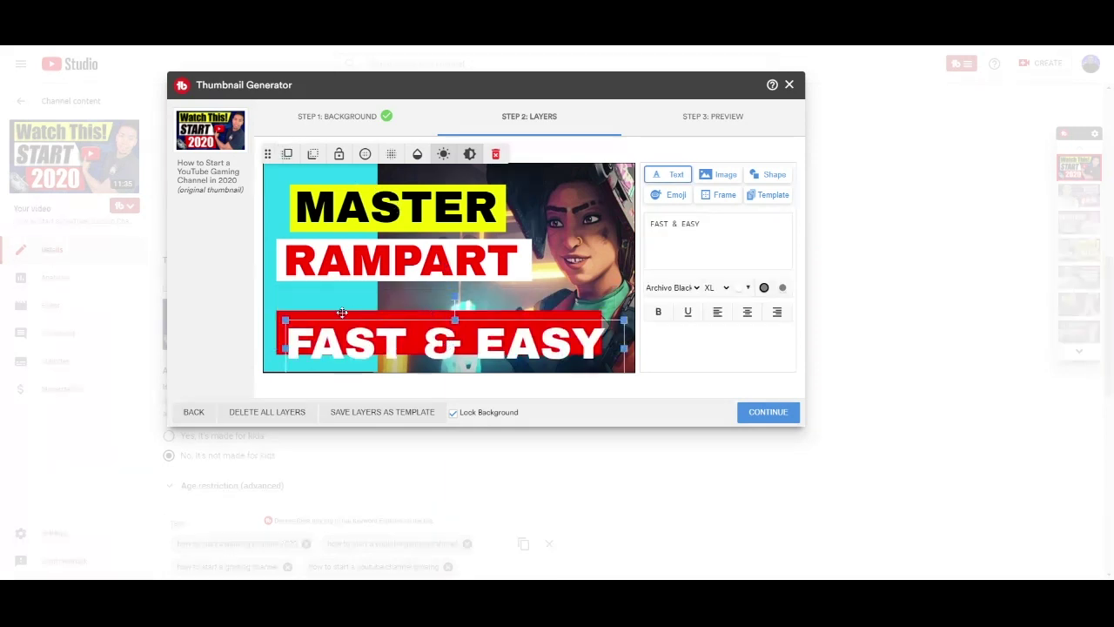
# Move the red banner up beneath the white one and shift the "RAMPART" and "MASTER" texts off their banners.
pyautogui.moveTo(376, 339); pyautogui.dragTo(369, 300)
pyautogui.click(385, 261)
pyautogui.moveTo(386, 261); pyautogui.dragTo(431, 336)
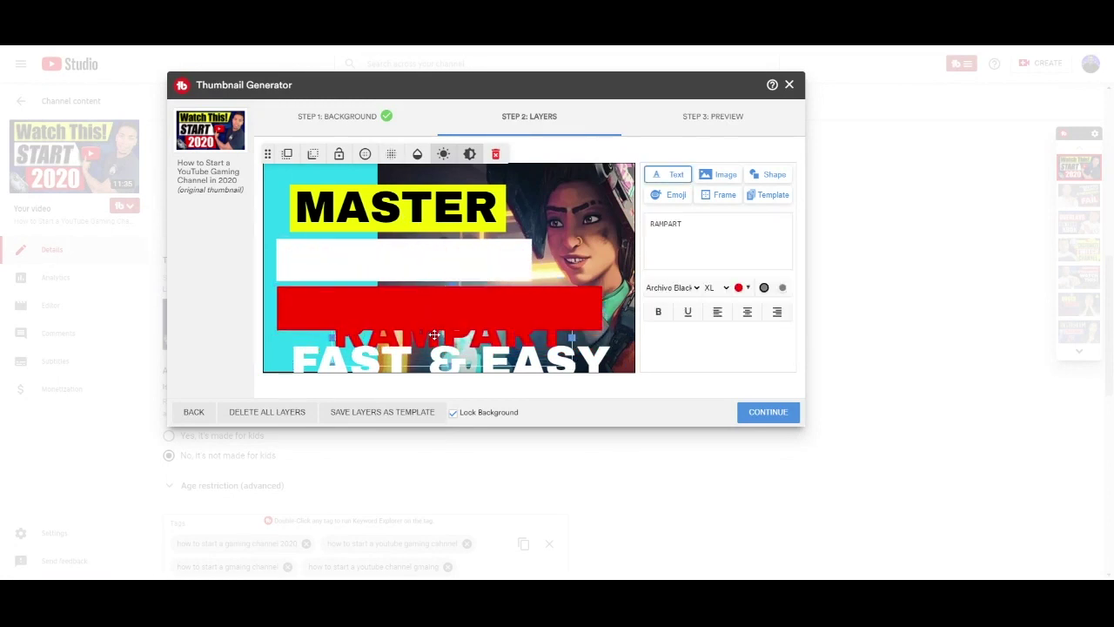
pyautogui.moveTo(412, 214); pyautogui.dragTo(555, 249)
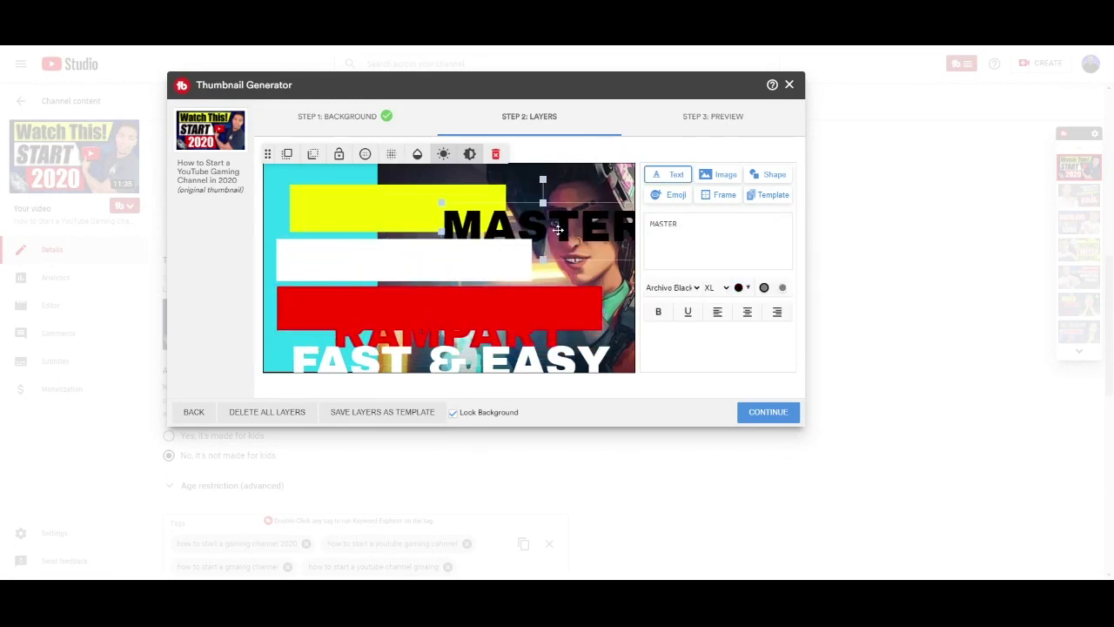
# Stack the yellow, white and red banners tightly together and move the "MASTER" text to the thumbnail's lower part.
pyautogui.moveTo(396, 219); pyautogui.dragTo(393, 222)
pyautogui.moveTo(388, 266); pyautogui.dragTo(388, 260)
pyautogui.moveTo(395, 306); pyautogui.dragTo(389, 295)
pyautogui.moveTo(406, 258); pyautogui.dragTo(426, 257)
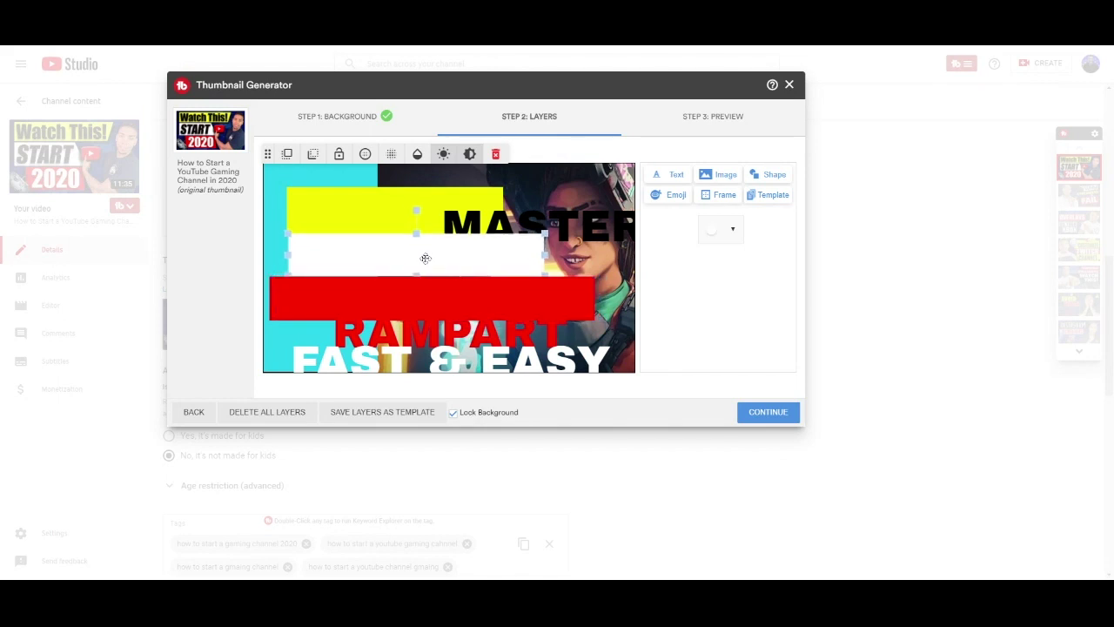
pyautogui.moveTo(574, 223); pyautogui.dragTo(382, 332)
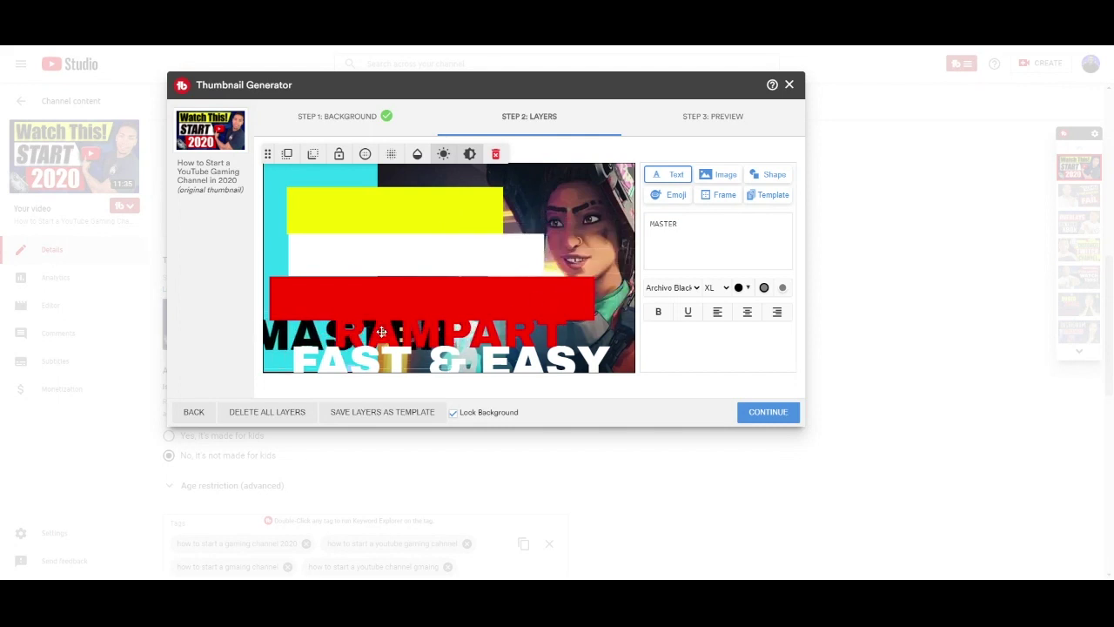
pyautogui.moveTo(447, 218); pyautogui.dragTo(467, 217)
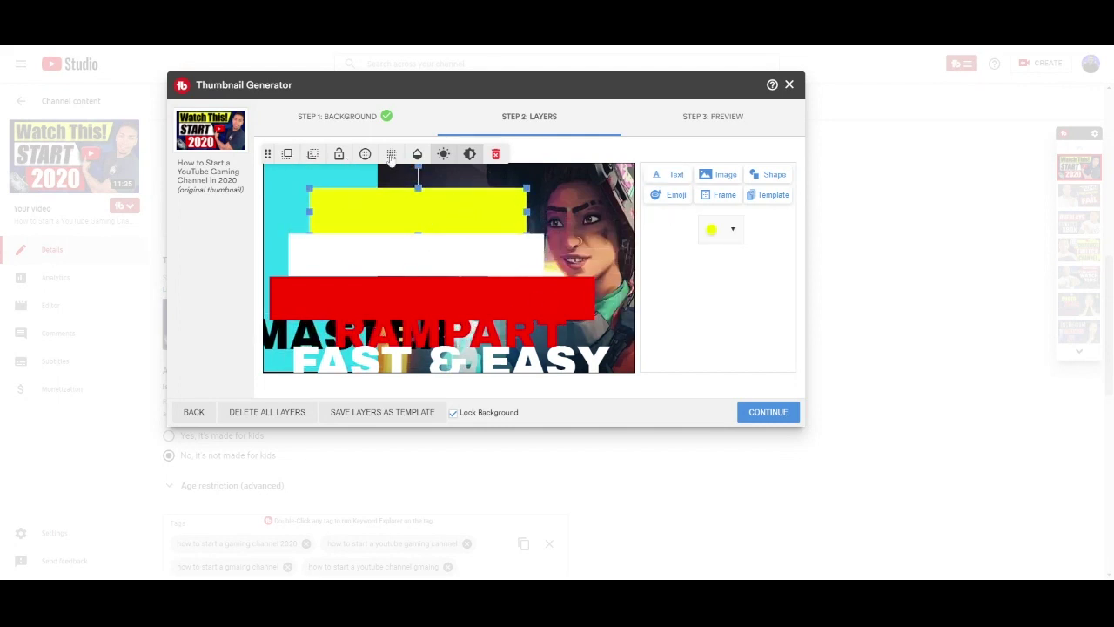
# Add a soft shadow effect around the yellow, white and red banners.
pyautogui.click(391, 154)
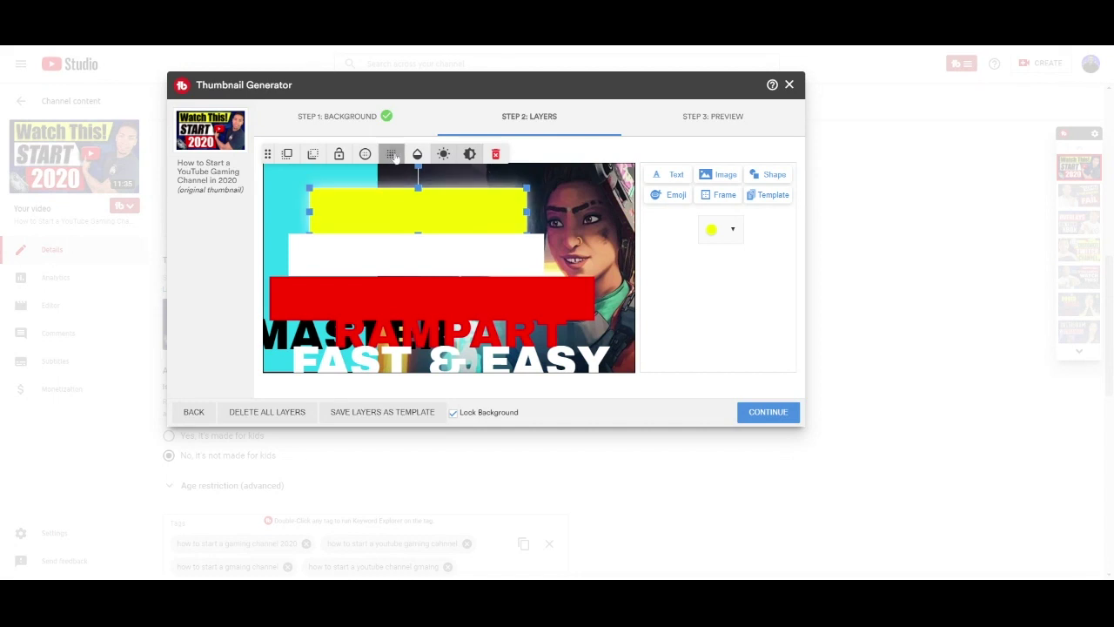
pyautogui.click(389, 250)
pyautogui.click(366, 154)
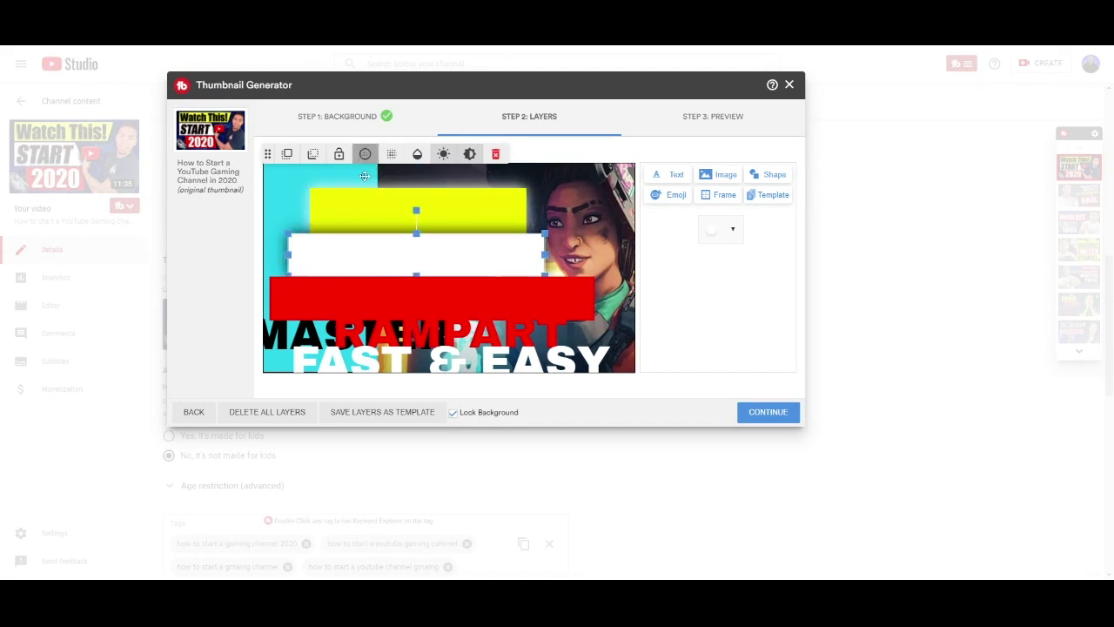
pyautogui.click(393, 304)
pyautogui.click(391, 154)
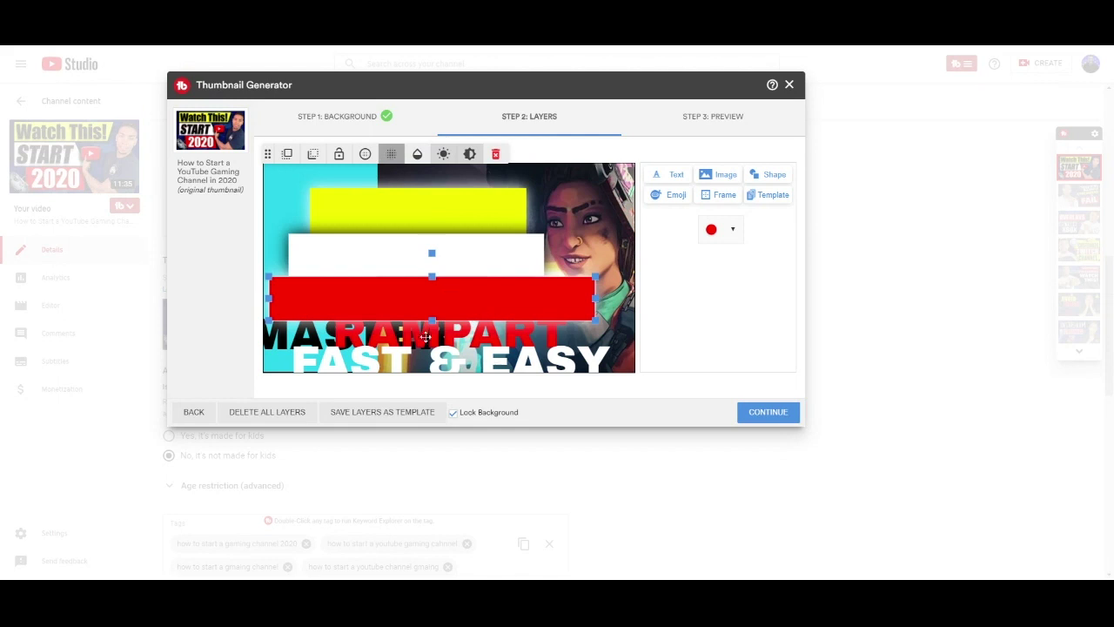
# Place "RAMPART" on the white banner, "FAST & EASY" on the red one and "MASTER" on the yellow one.
pyautogui.moveTo(454, 346); pyautogui.dragTo(419, 259)
pyautogui.moveTo(480, 363); pyautogui.dragTo(477, 302)
pyautogui.moveTo(422, 348); pyautogui.dragTo(491, 221)
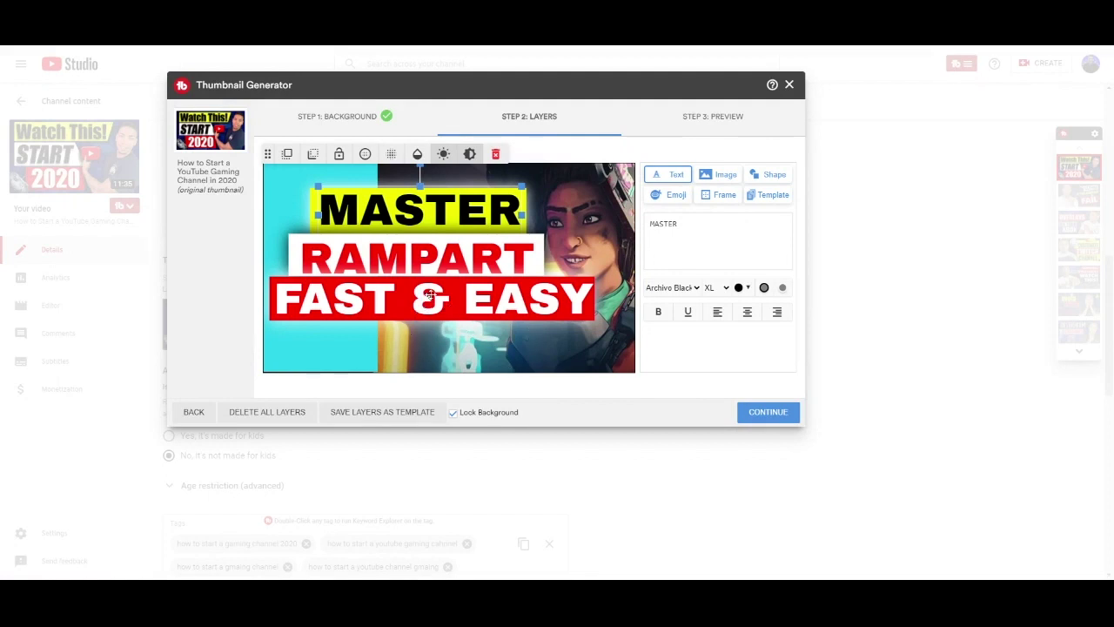
# Add a relieved smiley emoji with closed eyes and place it in the thumbnail's upper-left corner.
pyautogui.click(673, 197)
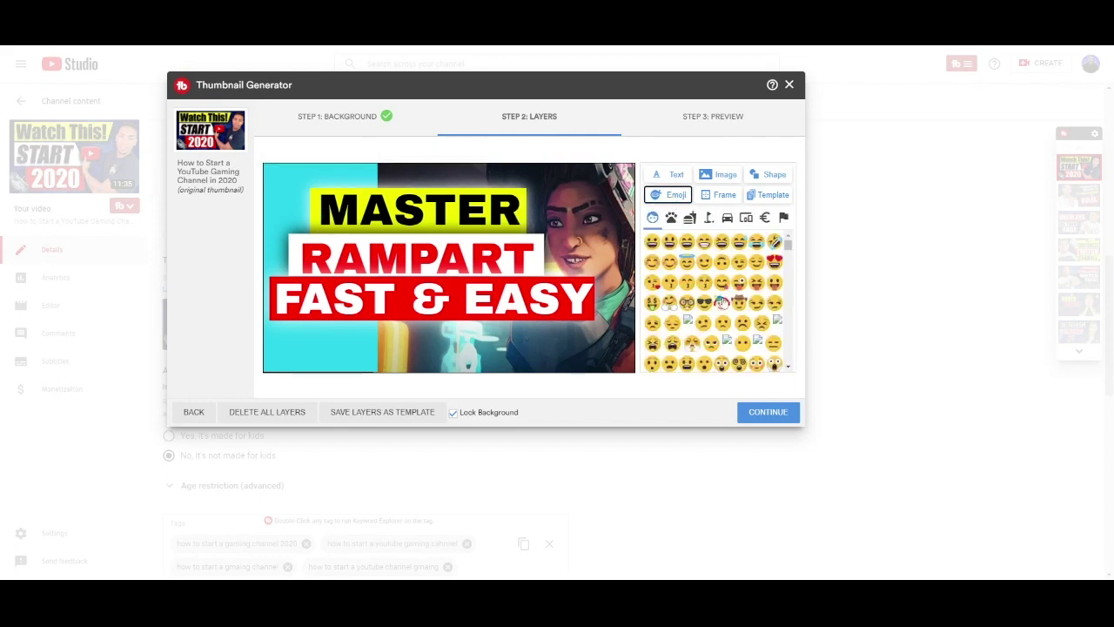
pyautogui.click(757, 266)
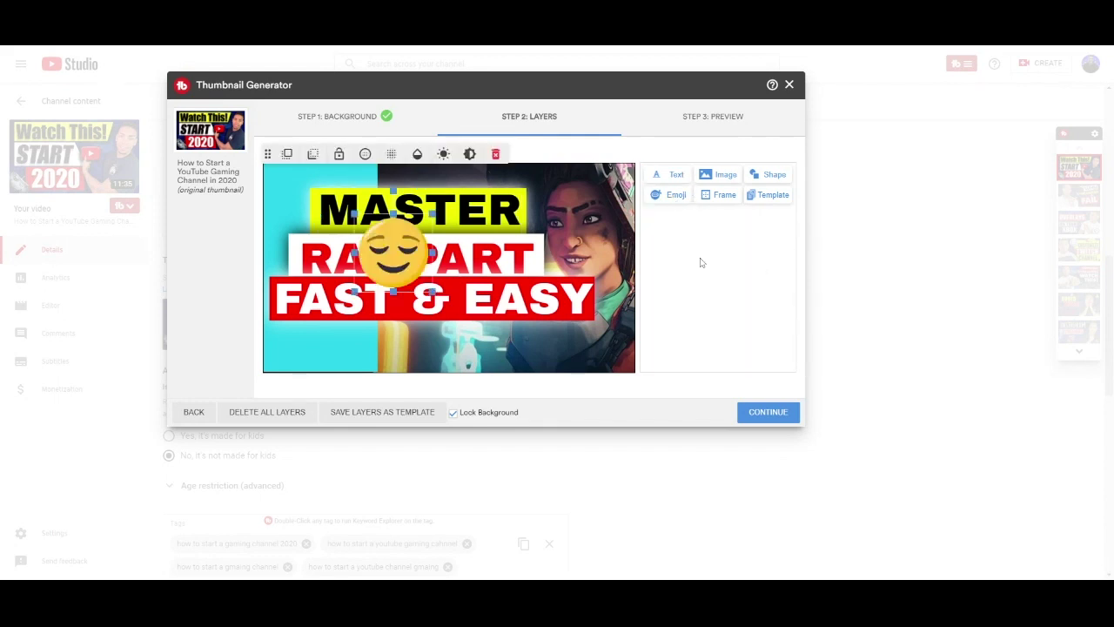
pyautogui.moveTo(383, 258); pyautogui.dragTo(297, 186)
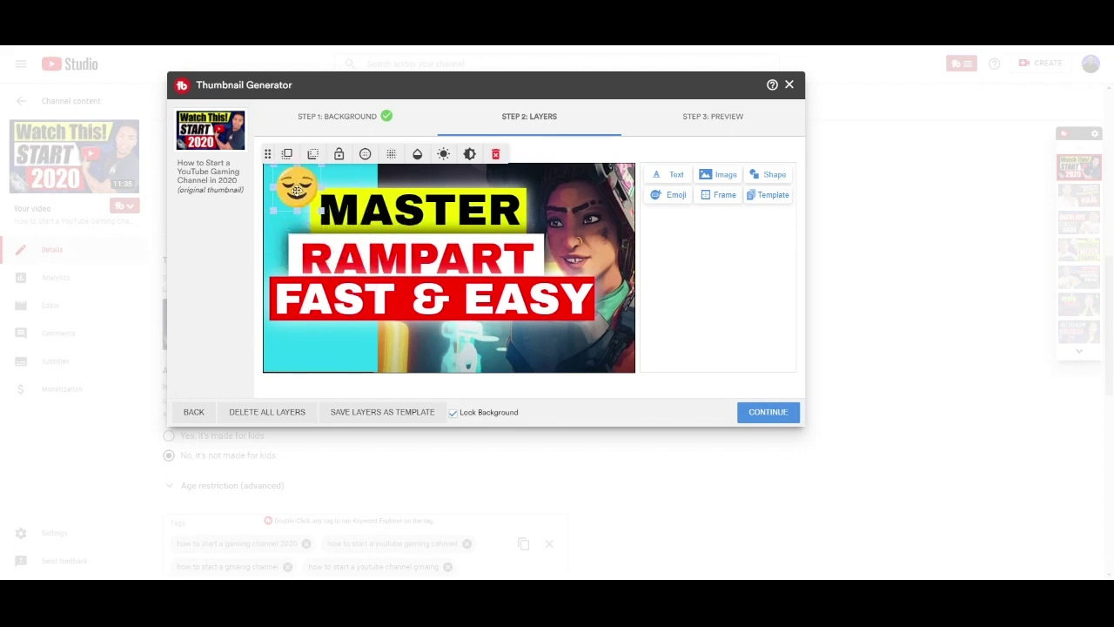
pyautogui.click(343, 354)
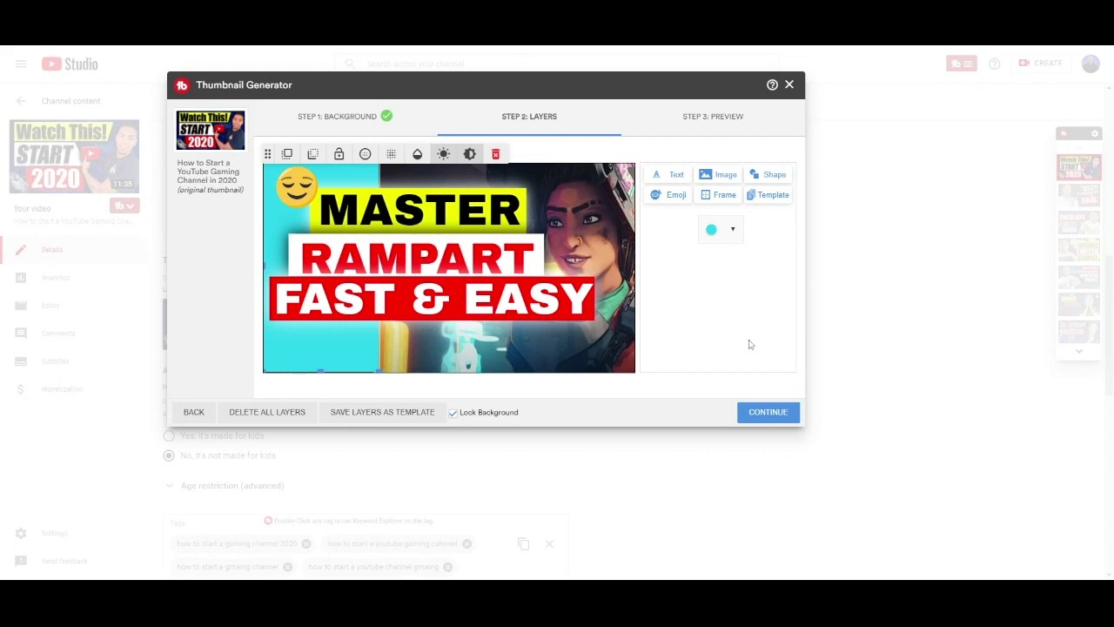
# Continue to the preview and compare the thumbnail with the competing YouTube search results.
pyautogui.click(778, 412)
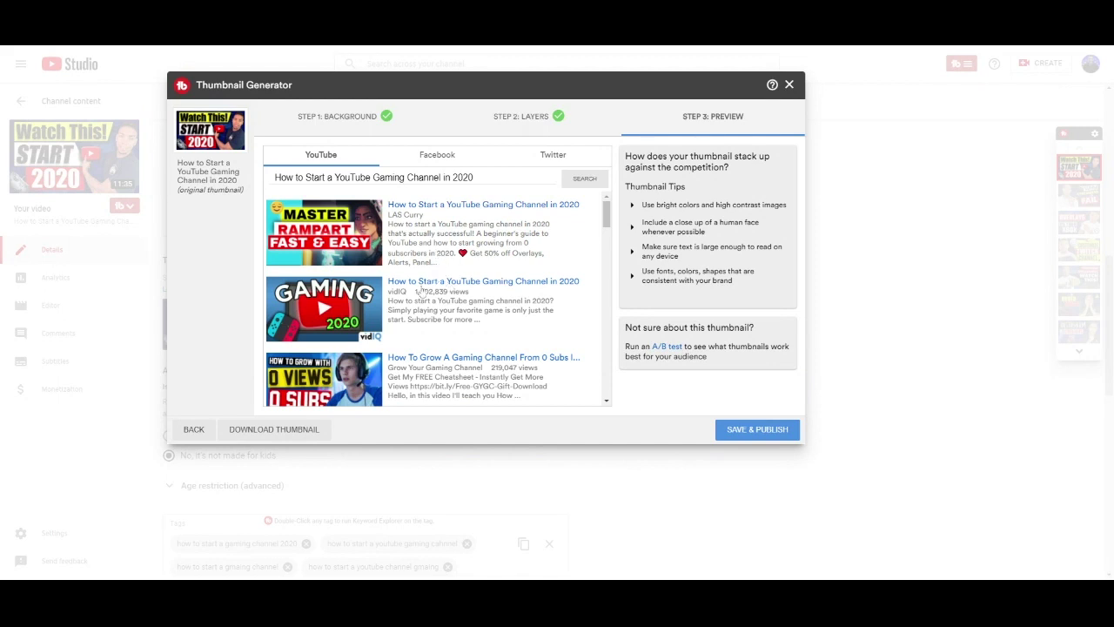
pyautogui.scroll(-5, 435, 278)
pyautogui.scroll(-5, 435, 296)
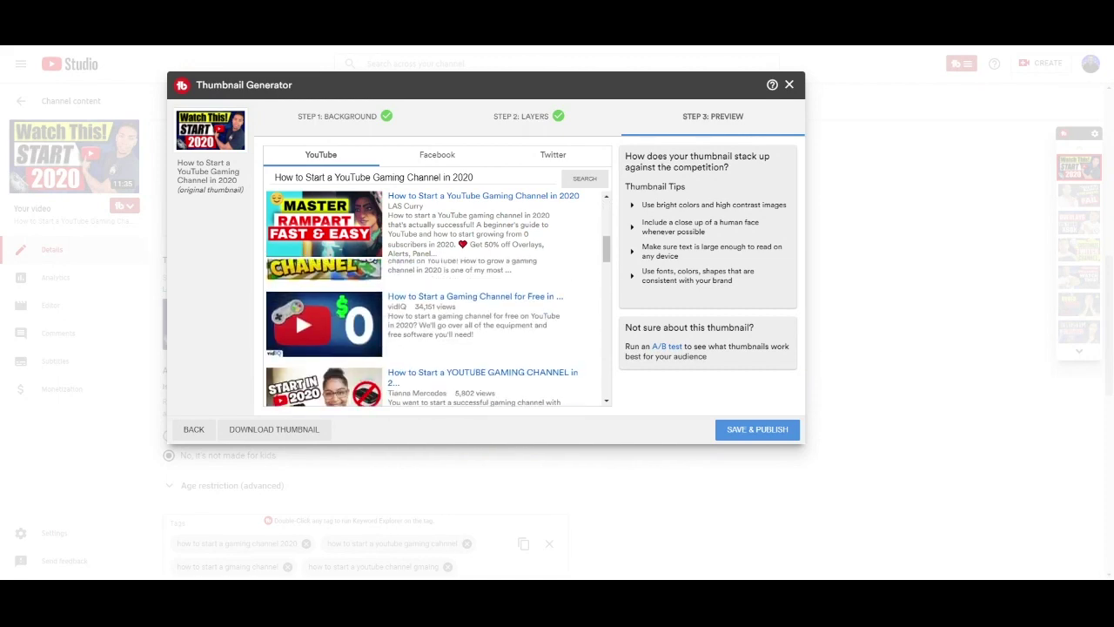
pyautogui.scroll(10, 401, 295)
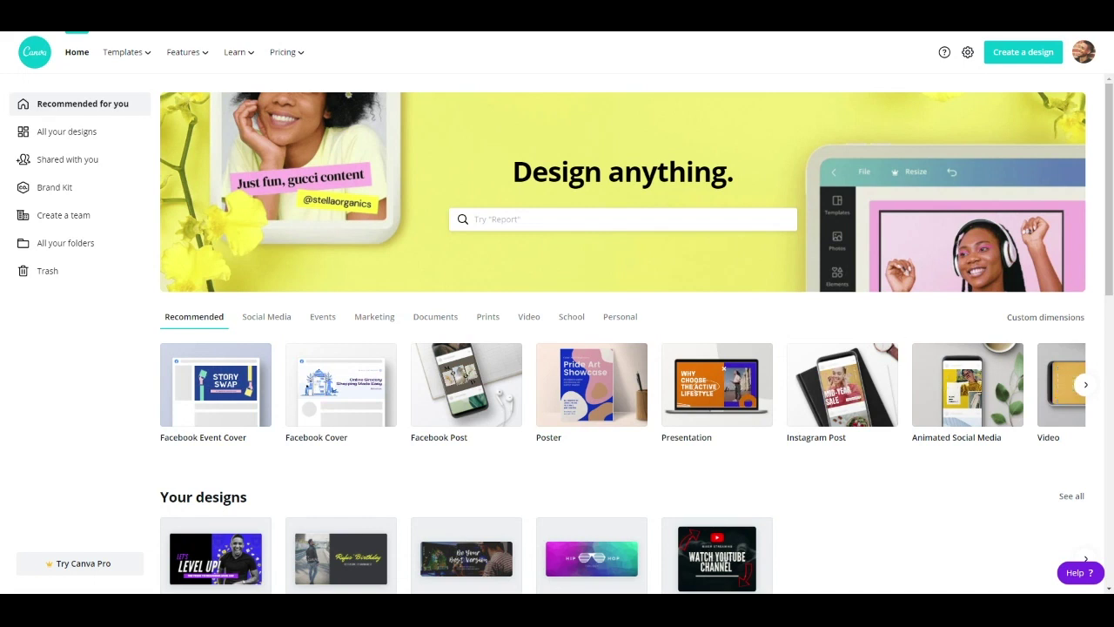
# Switch to Canva, search for the YouTube Thumbnail design type and browse its templates.
pyautogui.click(574, 219)
pyautogui.write('YOU')
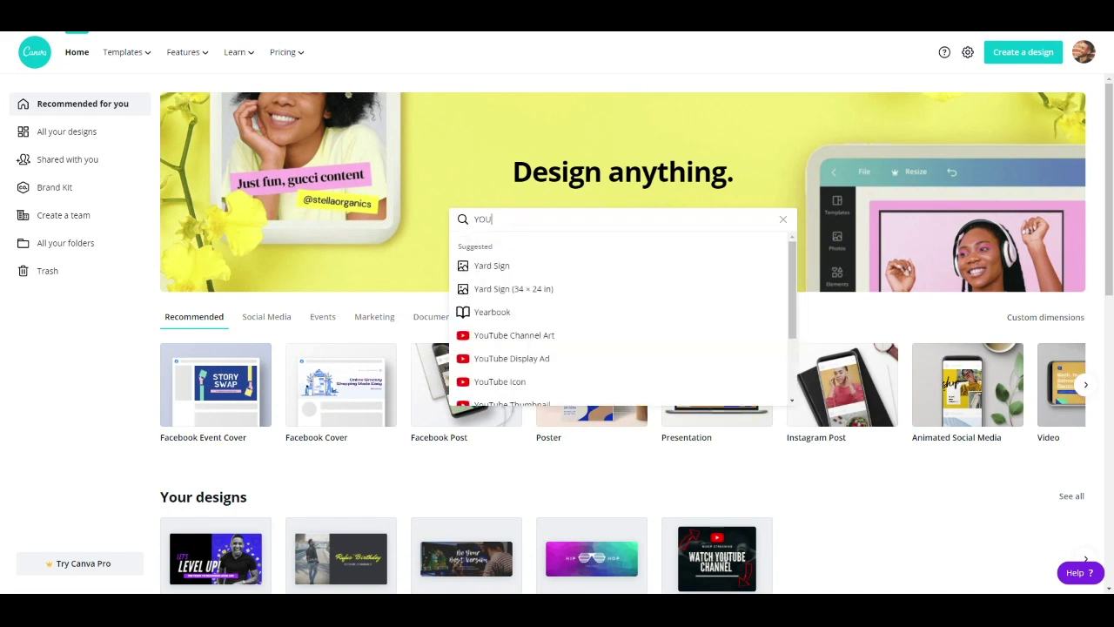
pyautogui.click(526, 336)
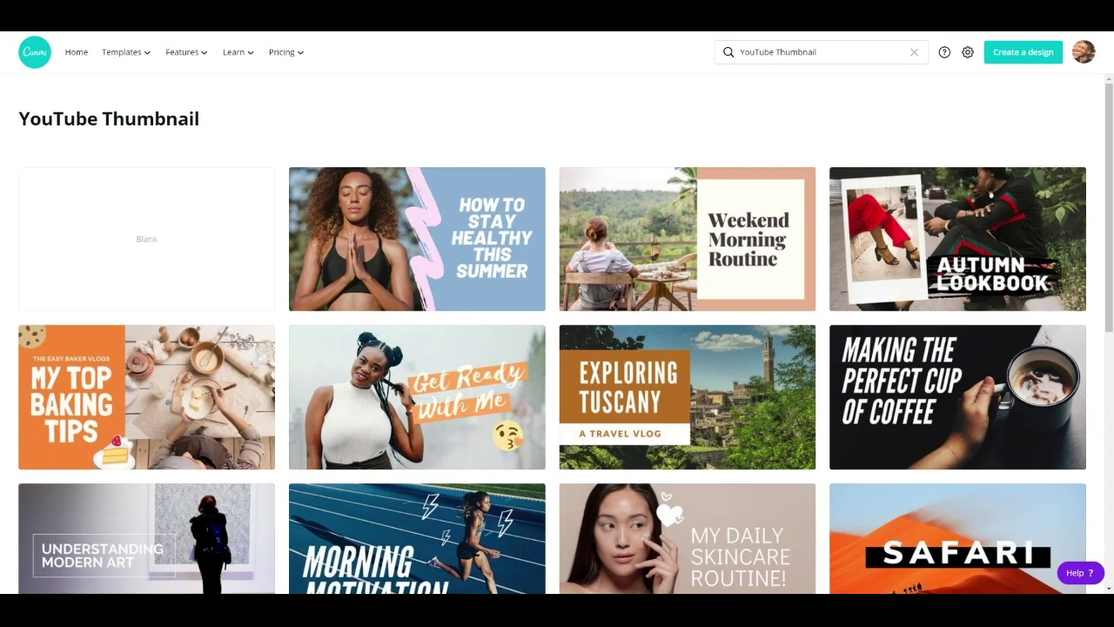
pyautogui.scroll(-5, 692, 470)
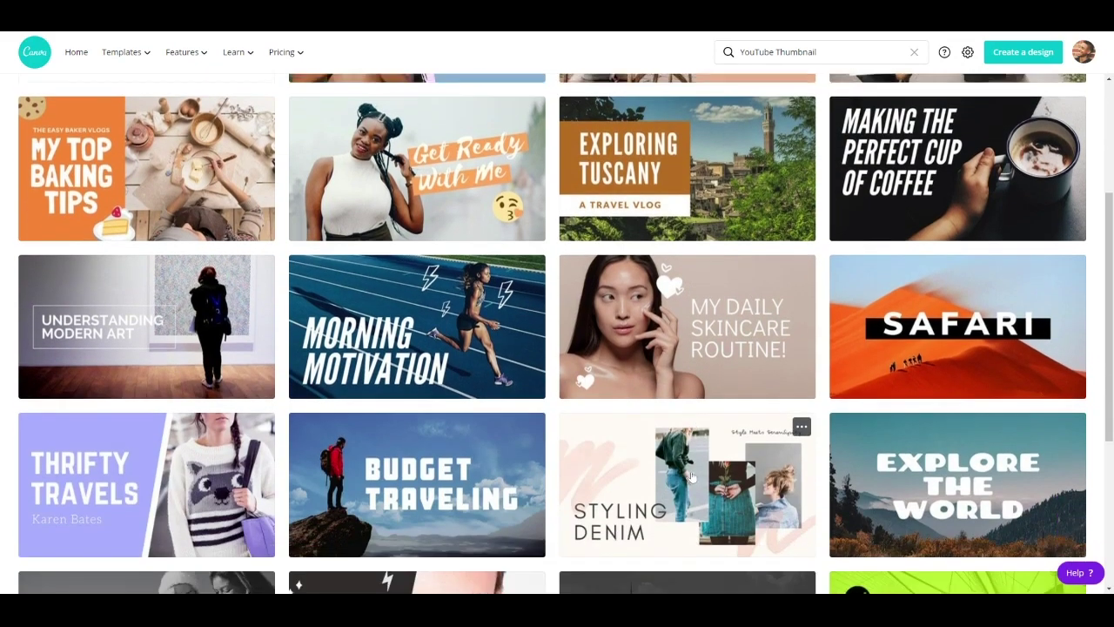
pyautogui.scroll(-5, 692, 470)
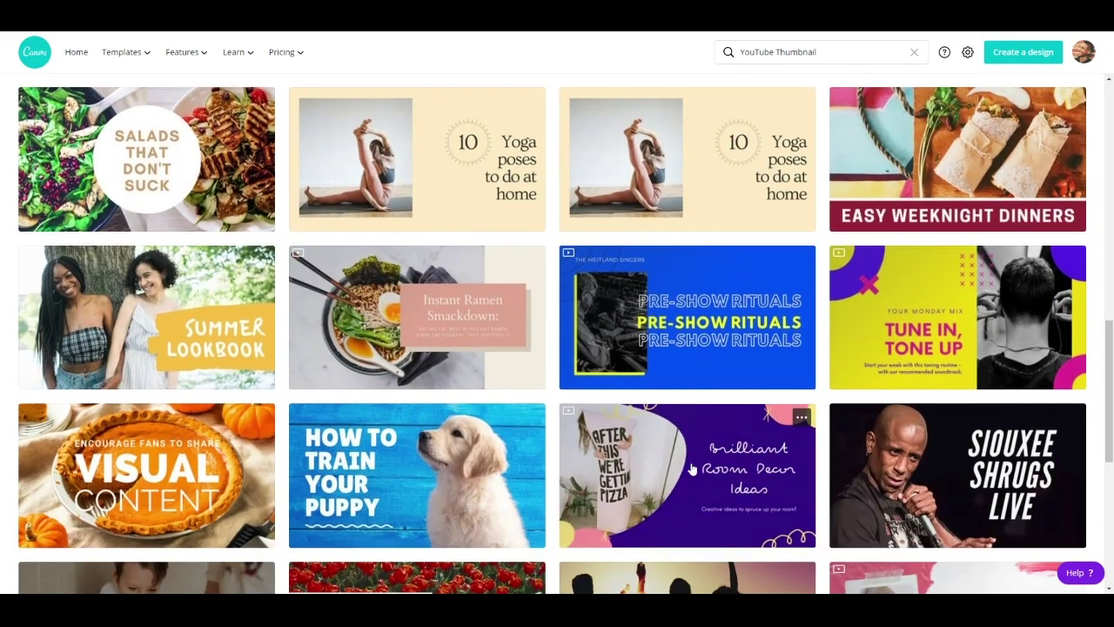
pyautogui.scroll(4, 692, 470)
pyautogui.scroll(6, 692, 470)
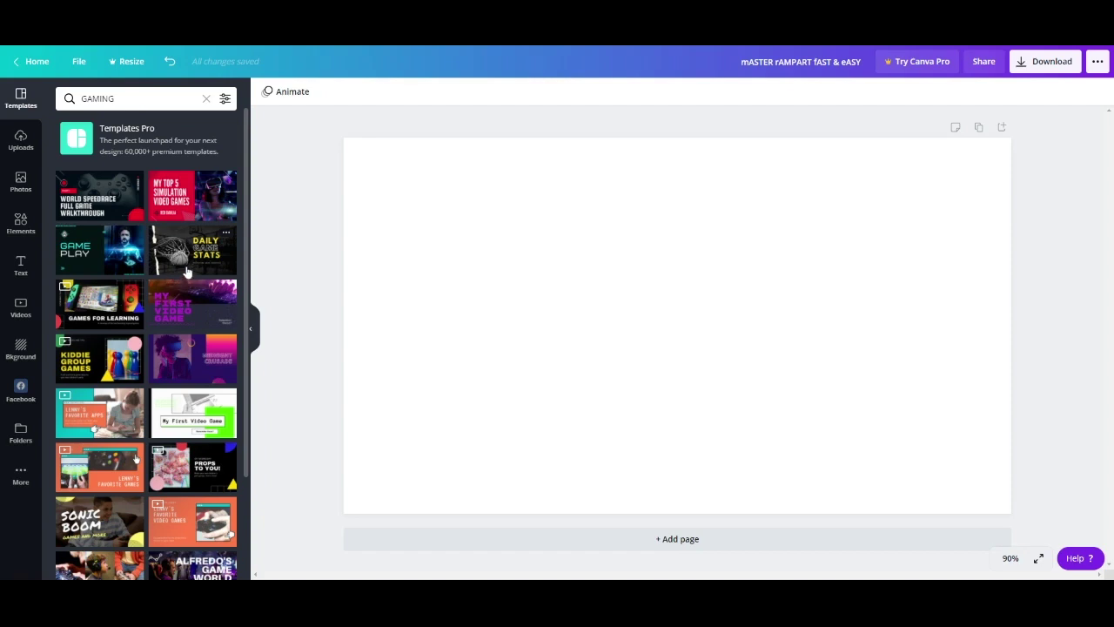
# Apply the "My Top 5 Simulation Video Games" template and replace its photo with the uploaded game character image.
pyautogui.click(199, 209)
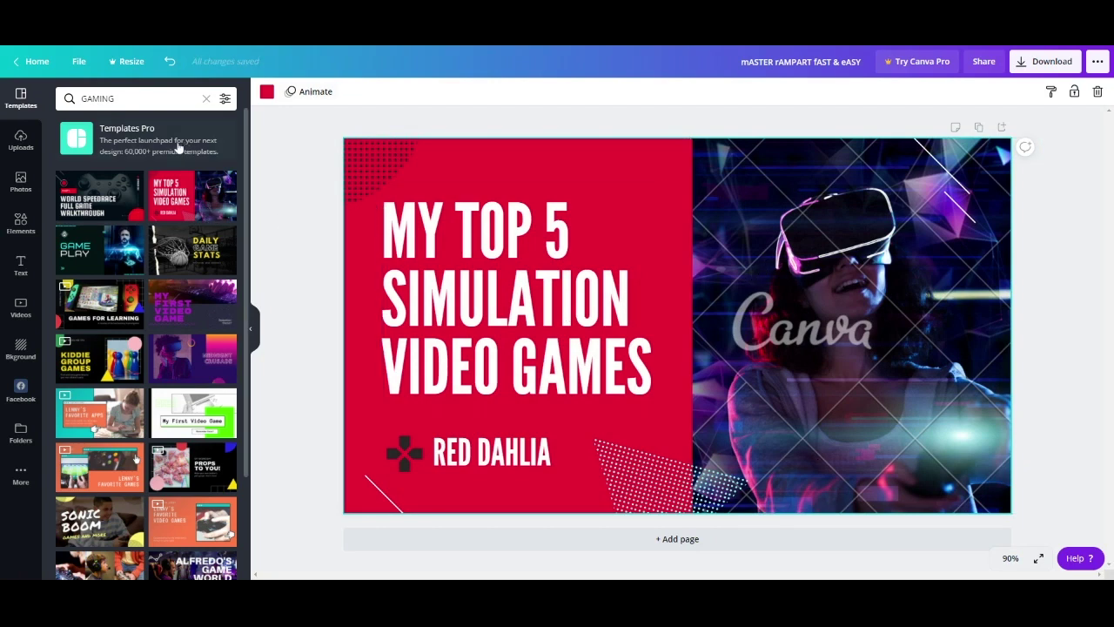
pyautogui.click(21, 141)
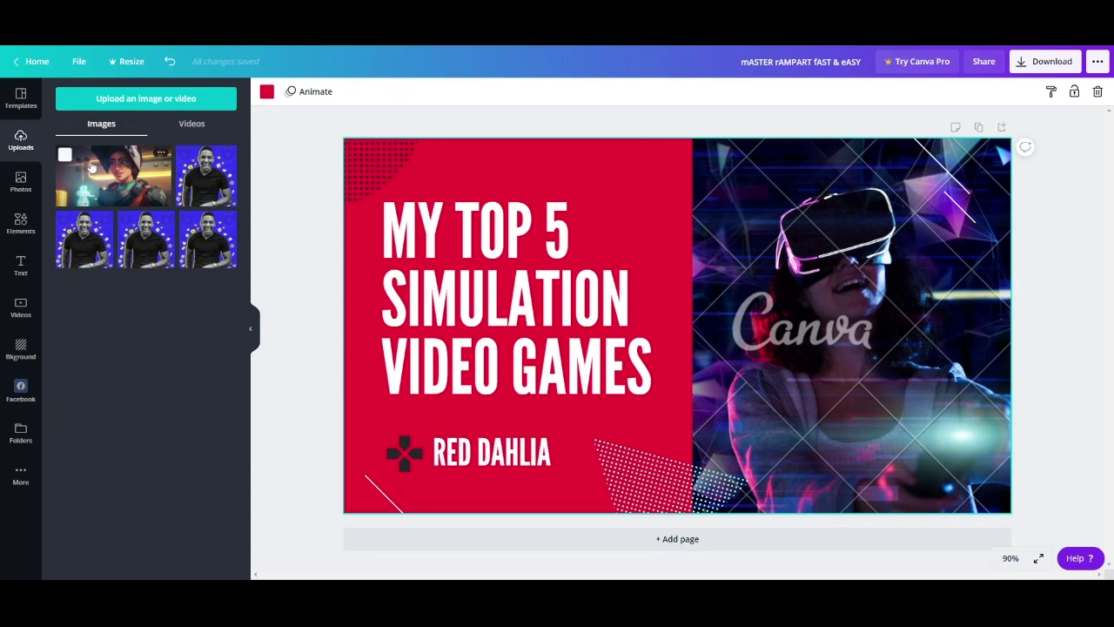
pyautogui.click(113, 177)
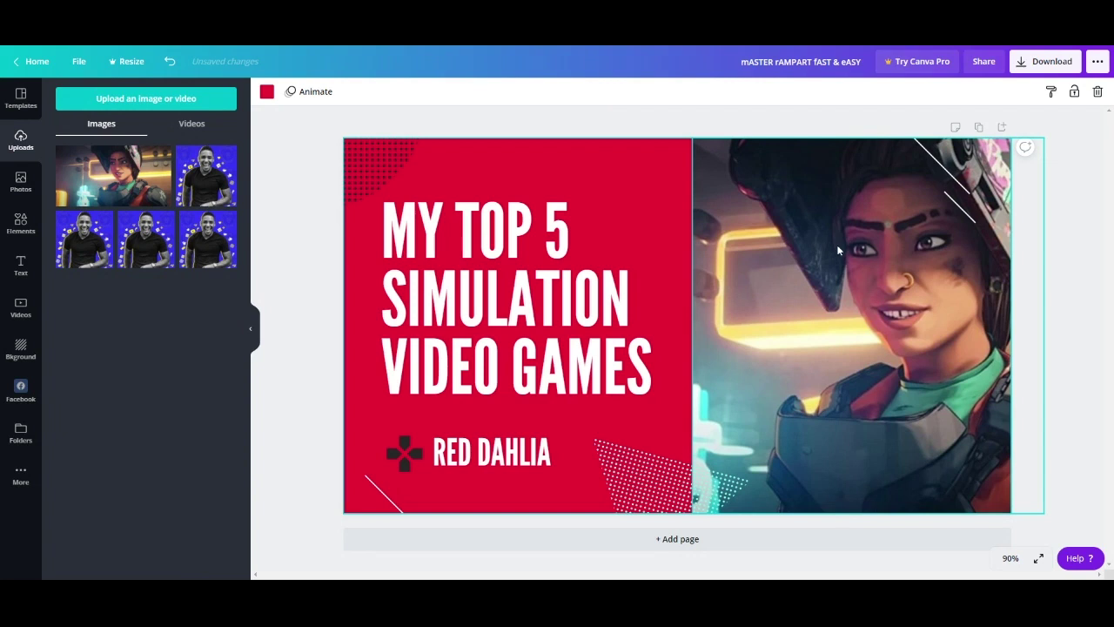
# Replace the template's headline with "MASTER RAMPART FAST & EASY" on three lines.
pyautogui.doubleClick(471, 240)
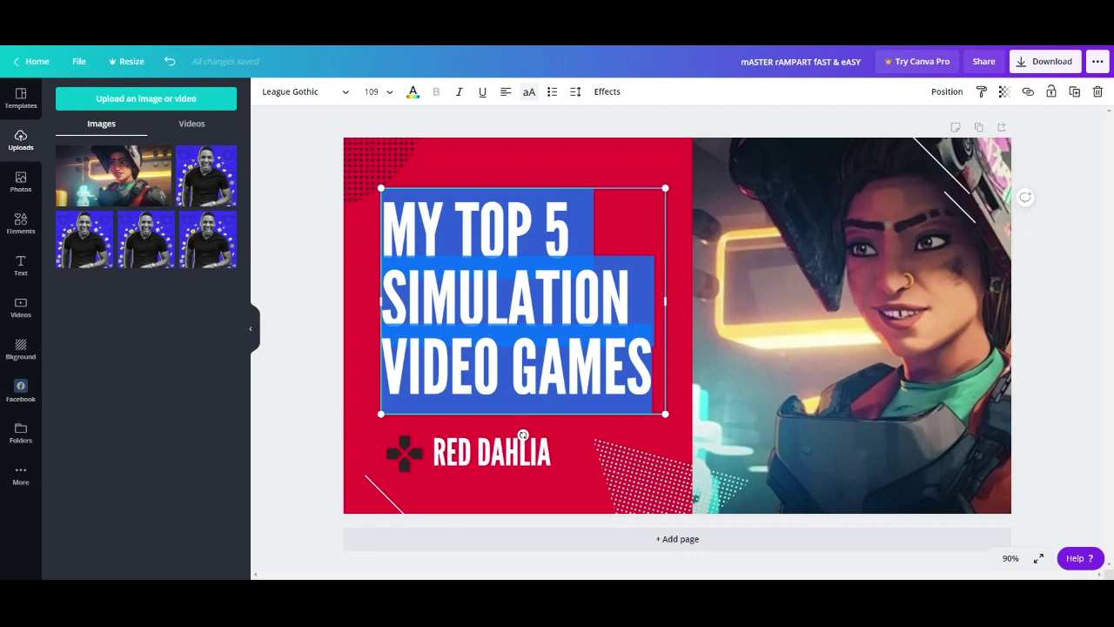
pyautogui.write('MASTER')
pyautogui.press('Return')
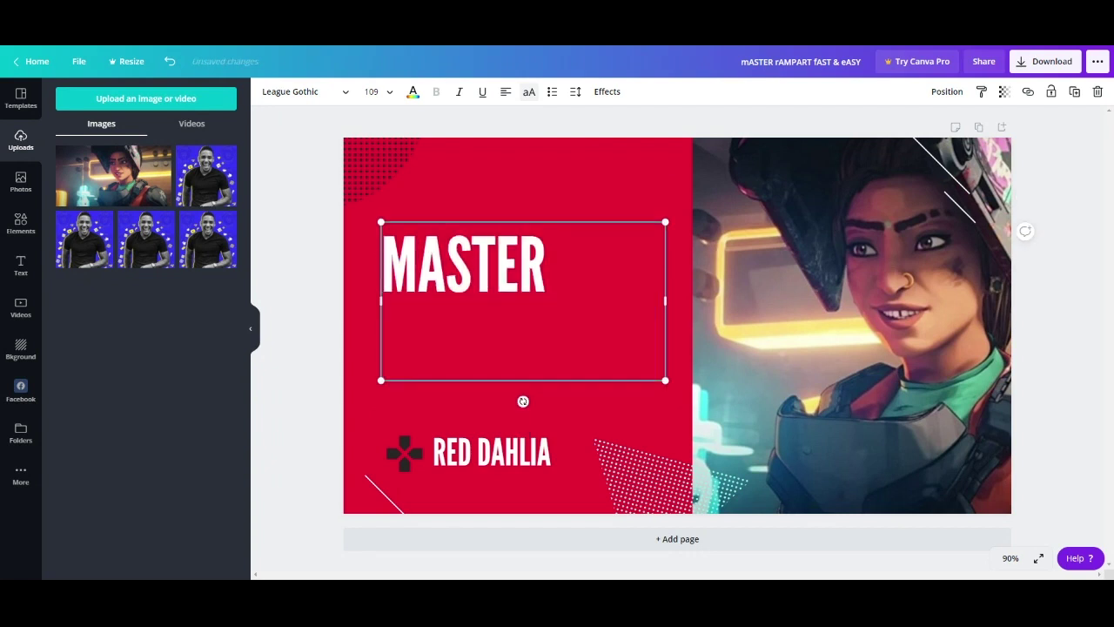
pyautogui.write('RAMPART')
pyautogui.press('Return')
pyautogui.write('F')
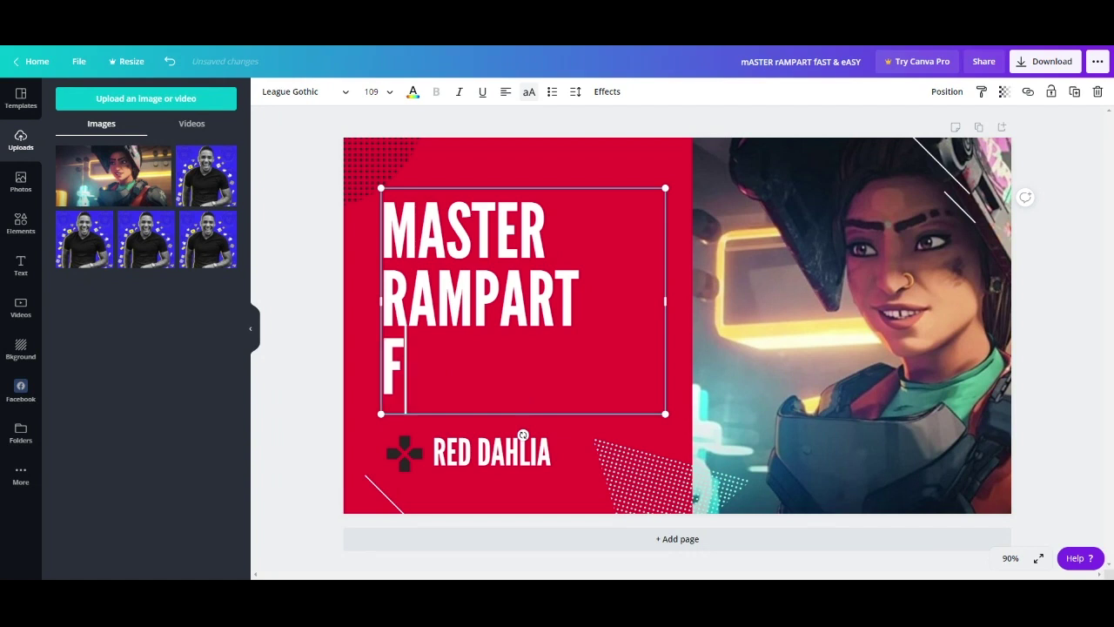
pyautogui.write('AST & EASY')
# Enlarge the "MASTER RAMPART FAST & EASY" headline to nearly fill the red panel's width and nudge it into place.
pyautogui.click(389, 92)
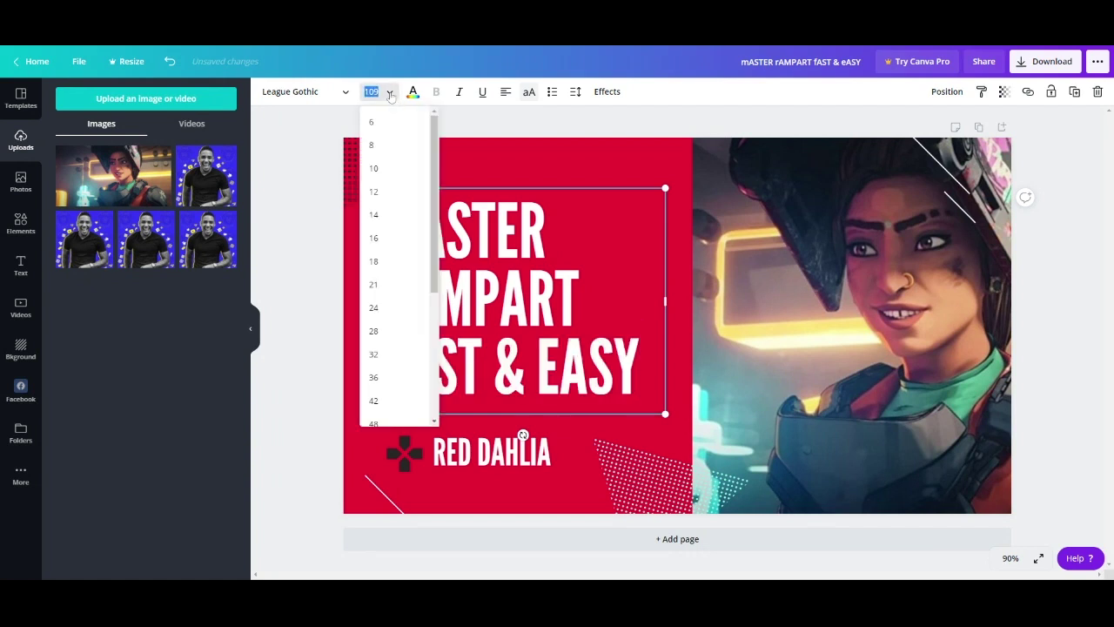
pyautogui.click(470, 136)
pyautogui.click(453, 234)
pyautogui.moveTo(381, 186); pyautogui.dragTo(352, 151)
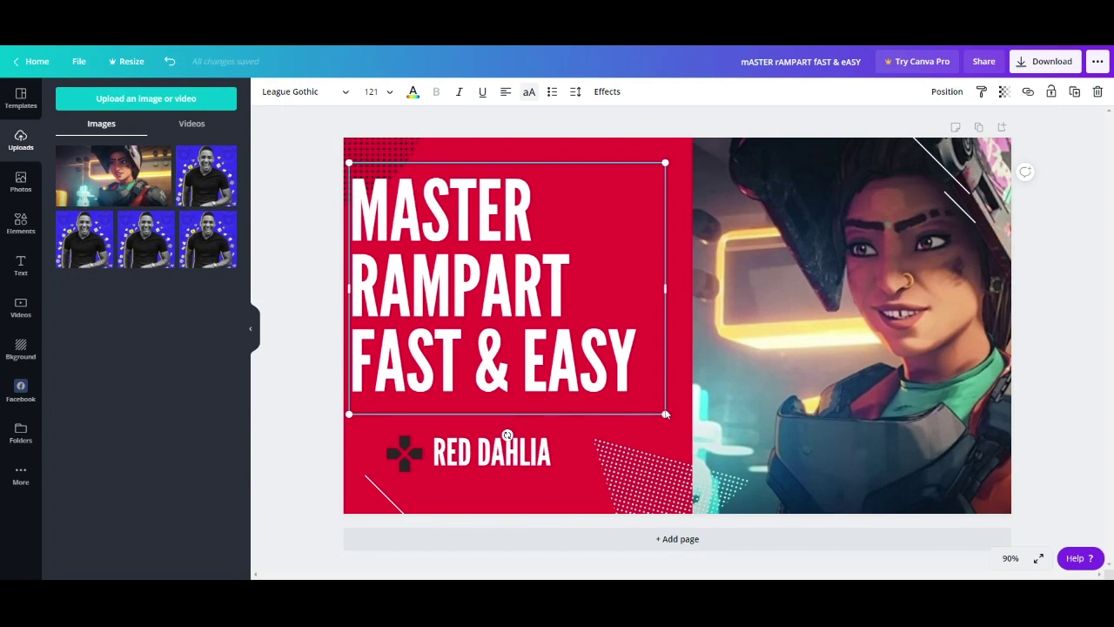
pyautogui.moveTo(665, 413); pyautogui.dragTo(696, 438)
pyautogui.moveTo(441, 320)
pyautogui.mouseDown()
pyautogui.moveTo(455, 313)
pyautogui.moveTo(445, 314)
pyautogui.mouseUp()
# Replace the "RED DAHLIA" subtitle beside the D-pad icon with "SEASON 06".
pyautogui.click(525, 453)
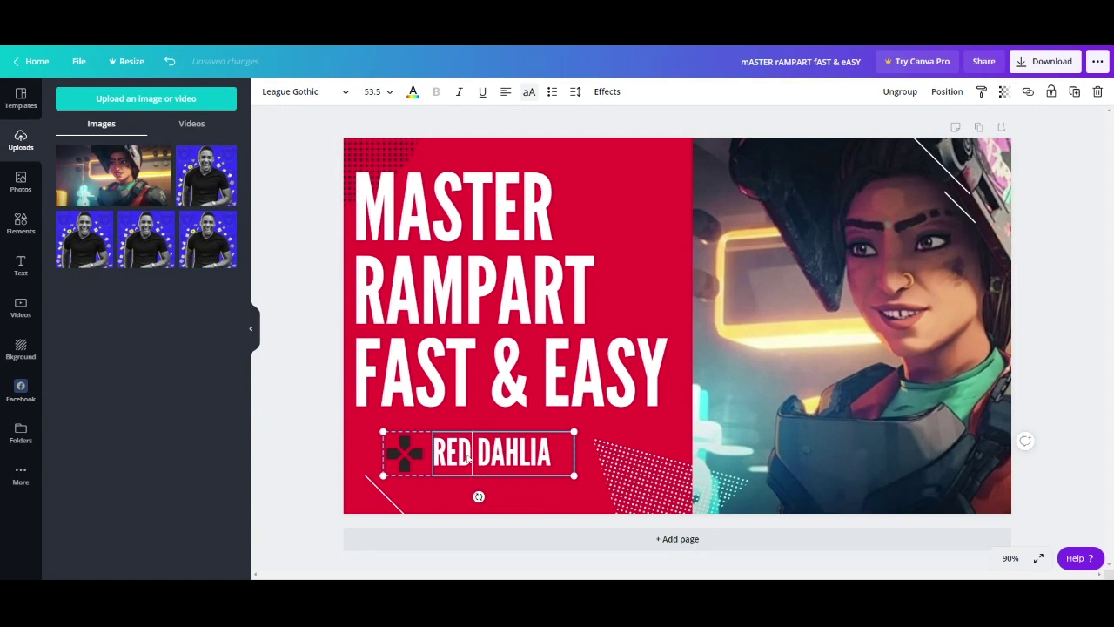
pyautogui.doubleClick(525, 453)
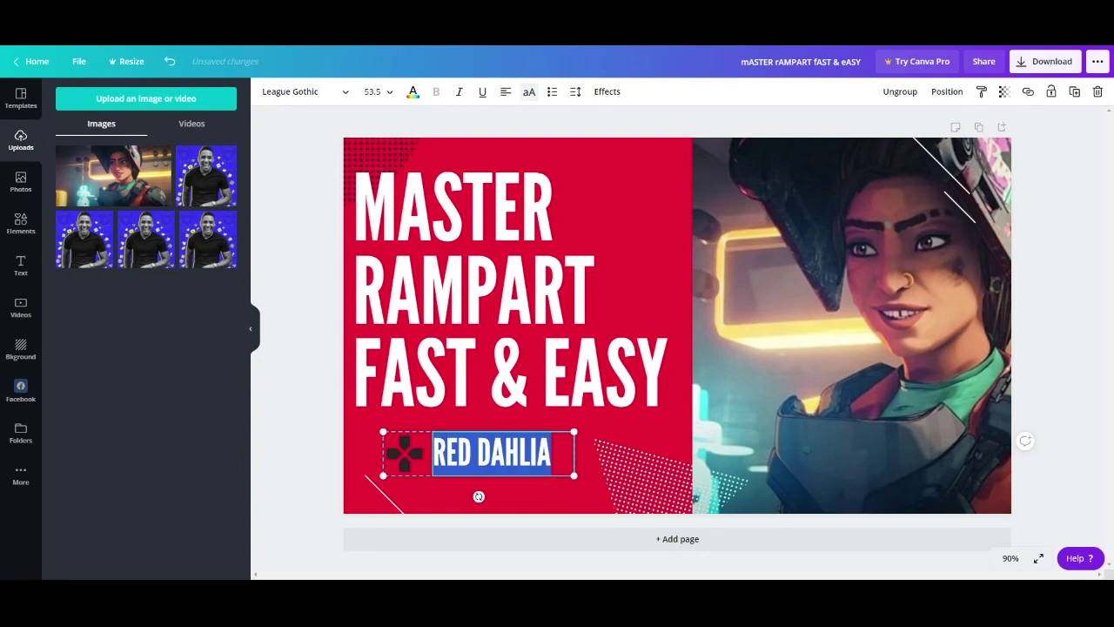
pyautogui.write('SEA')
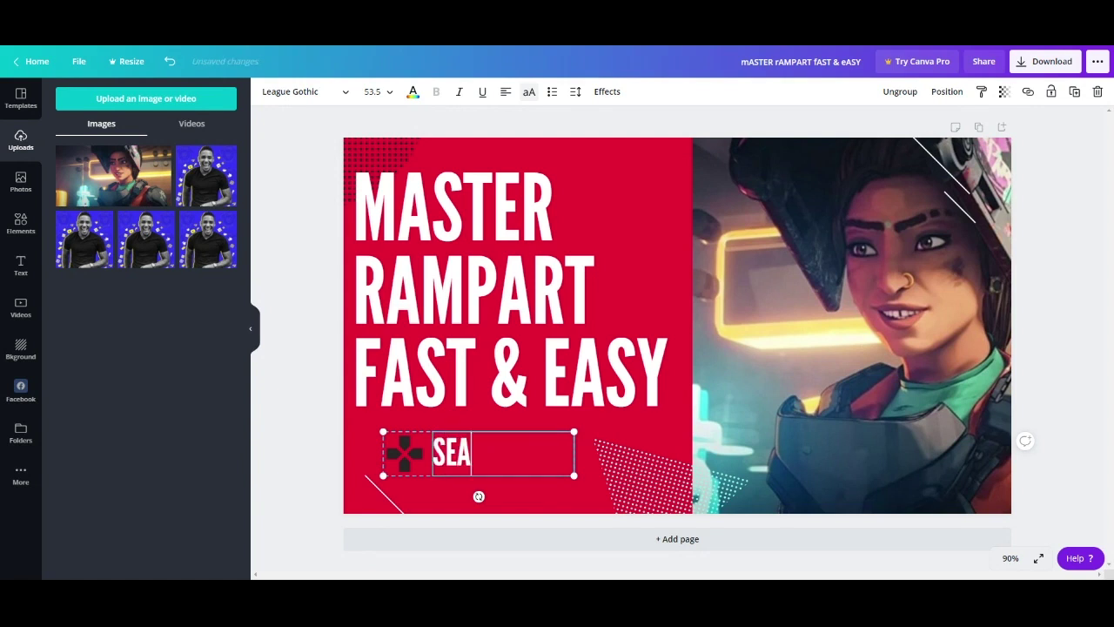
pyautogui.write('SON 06')
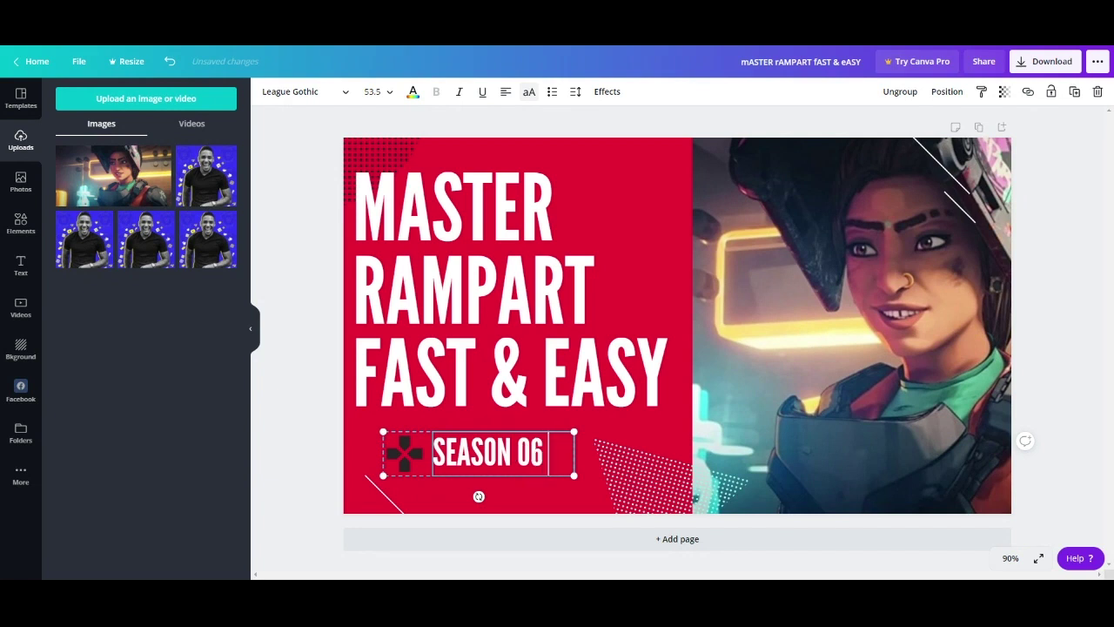
pyautogui.click(324, 267)
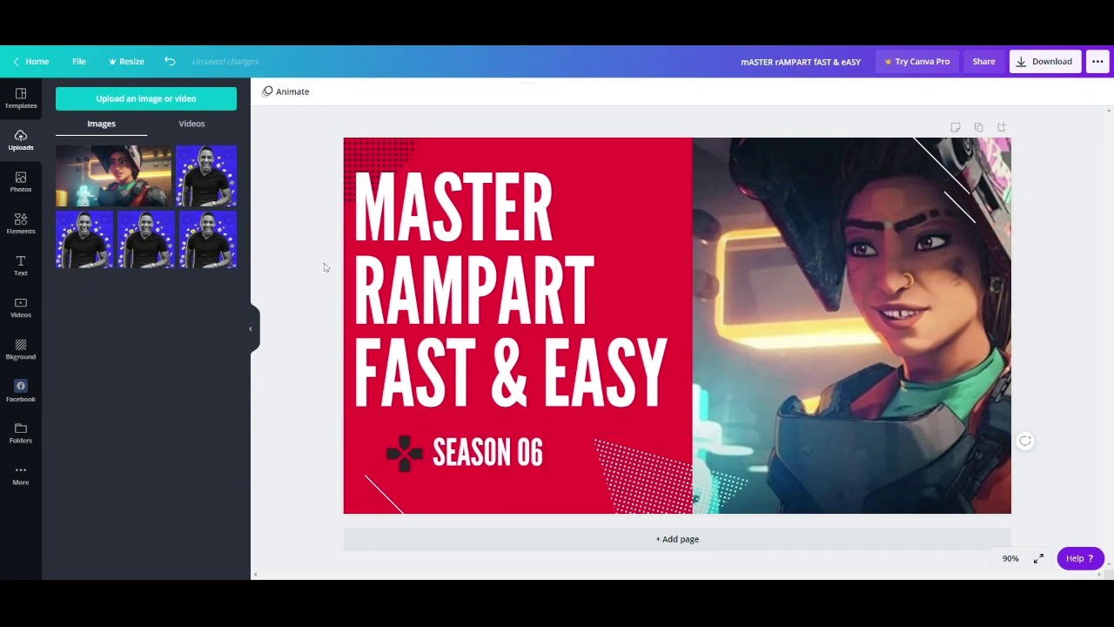
# Change the background colour from the document colours to light aqua.
pyautogui.click(644, 156)
pyautogui.click(266, 92)
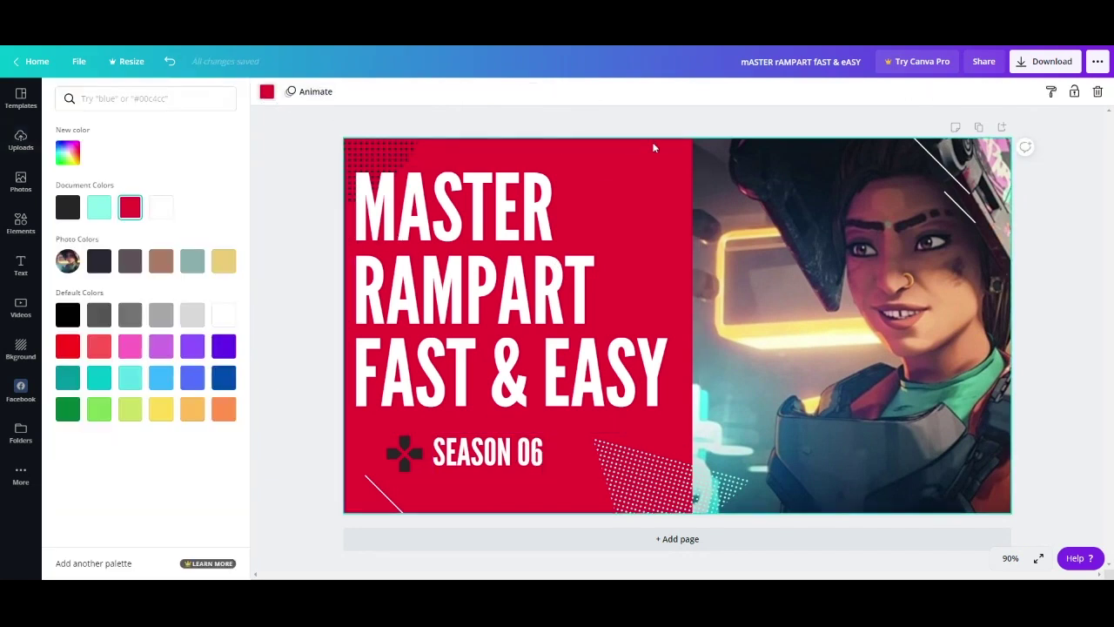
pyautogui.click(267, 92)
pyautogui.click(267, 92)
pyautogui.click(99, 207)
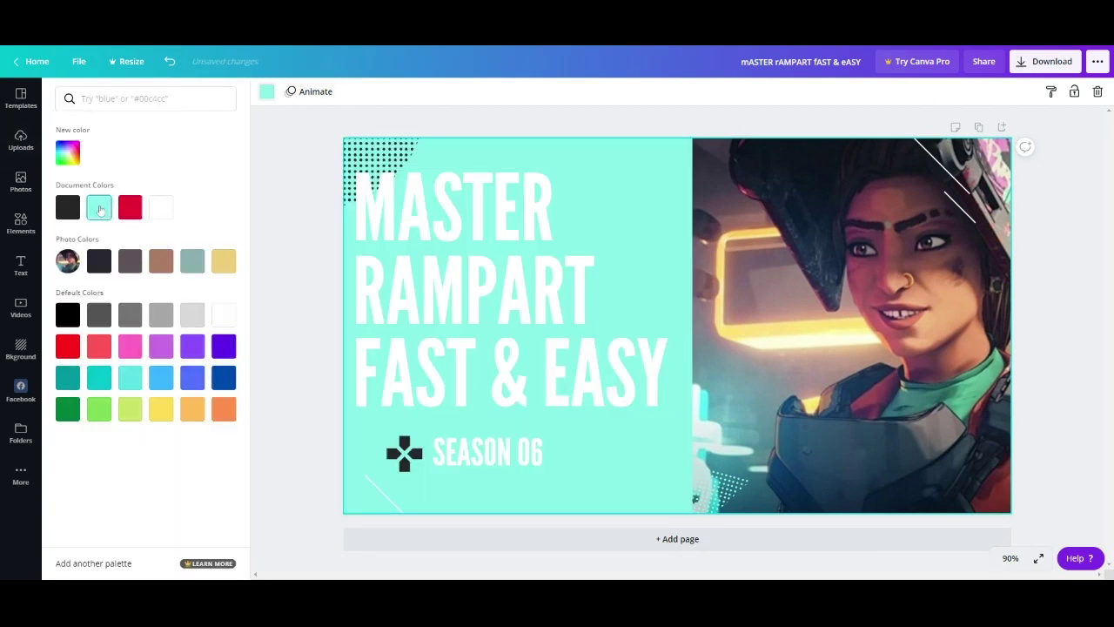
pyautogui.click(311, 206)
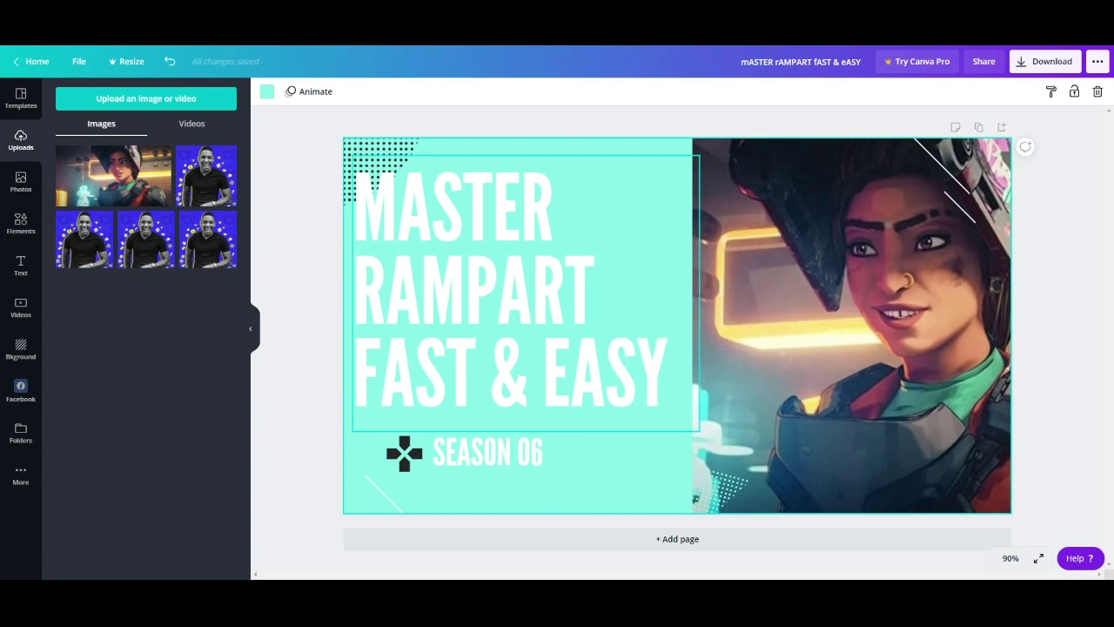
# Add a solid square from the elements and reshape it into a dark bar covering the "RAMPART" line of the headline.
pyautogui.click(488, 284)
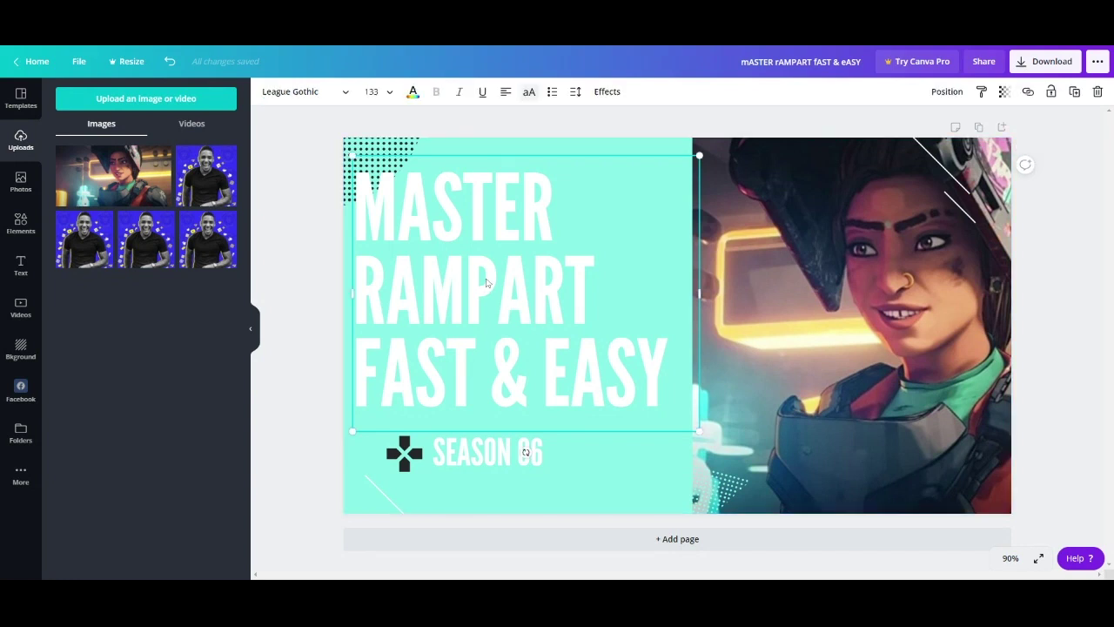
pyautogui.click(21, 223)
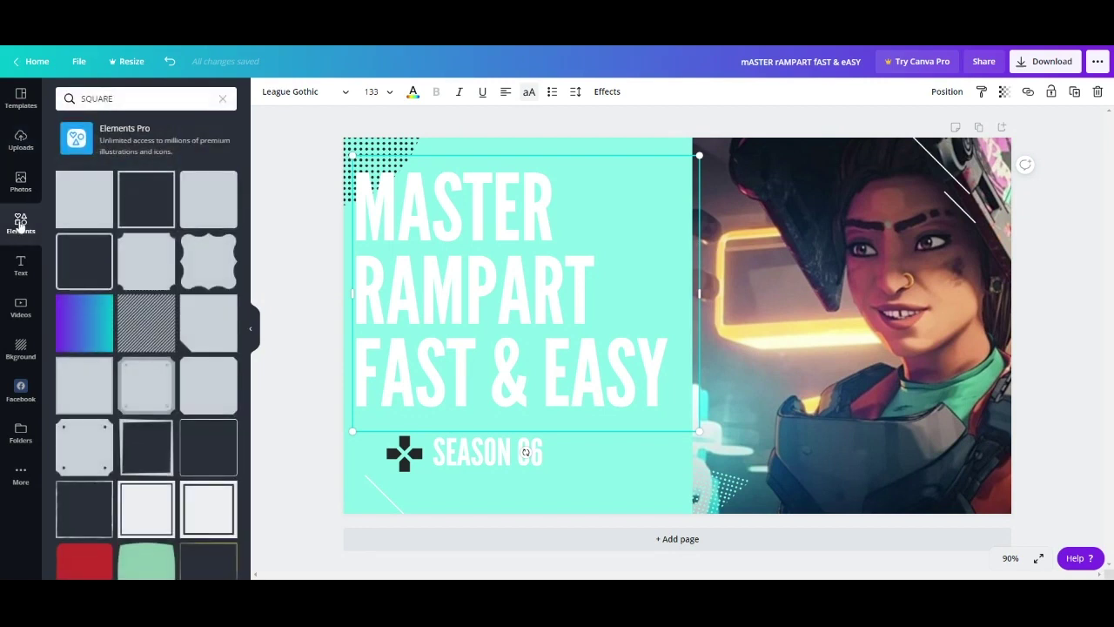
pyautogui.click(106, 209)
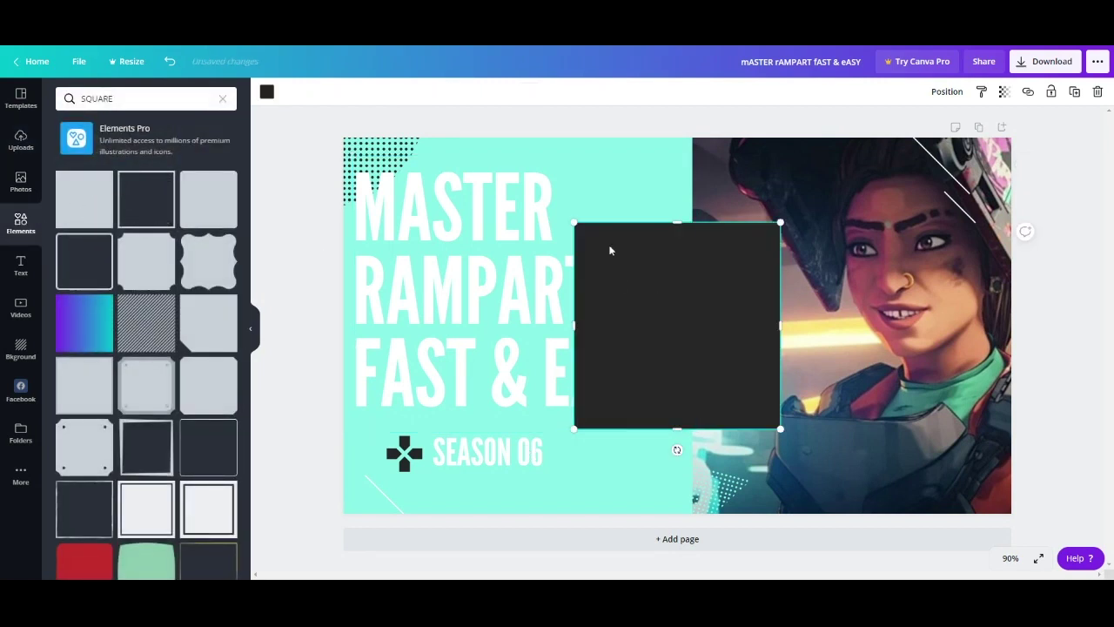
pyautogui.moveTo(677, 224); pyautogui.dragTo(453, 249)
pyautogui.moveTo(443, 288); pyautogui.dragTo(441, 287)
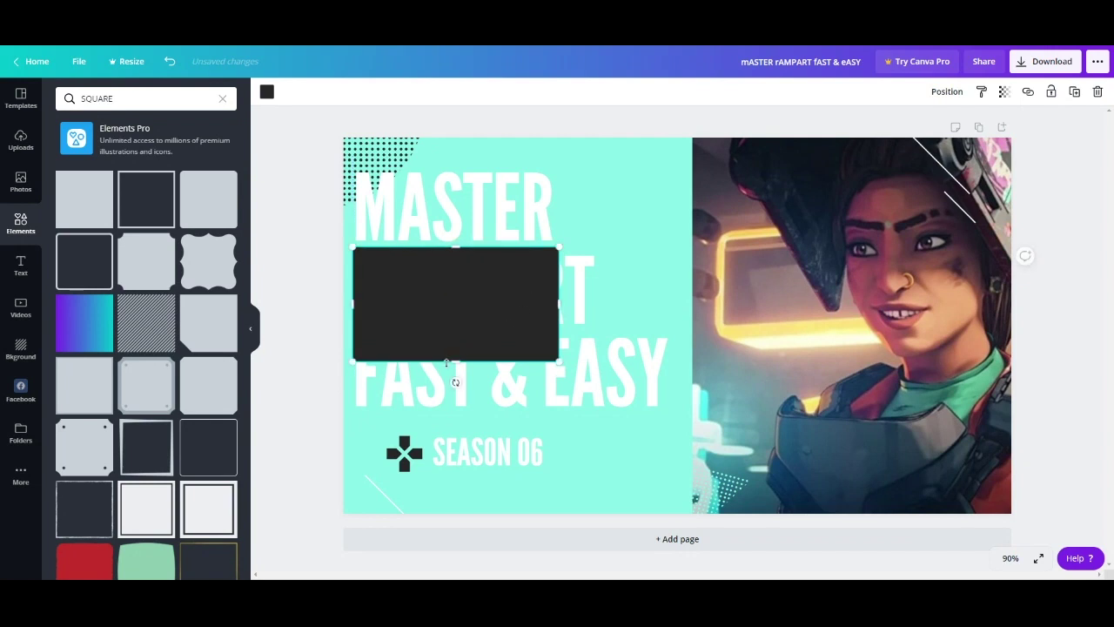
pyautogui.moveTo(459, 360); pyautogui.dragTo(457, 326)
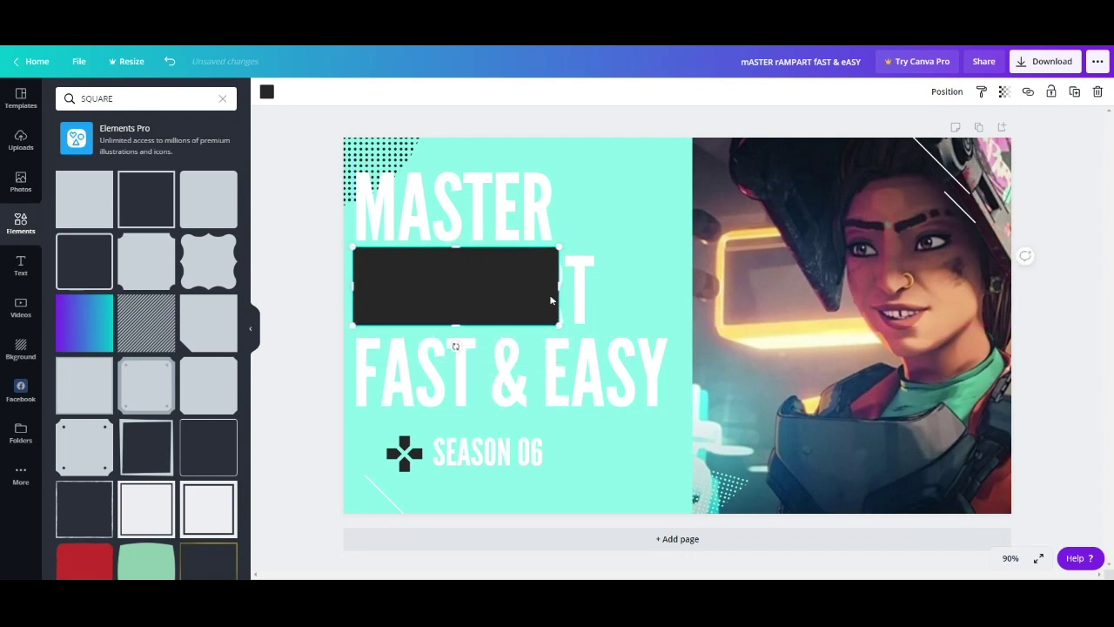
pyautogui.moveTo(559, 285); pyautogui.dragTo(603, 285)
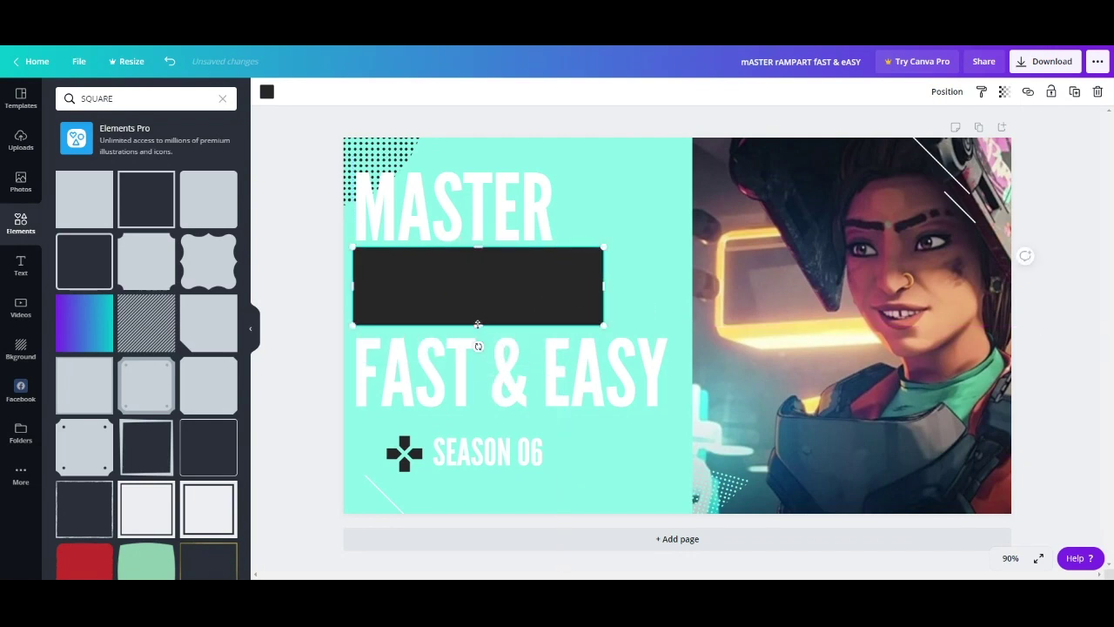
pyautogui.moveTo(478, 327); pyautogui.dragTo(478, 331)
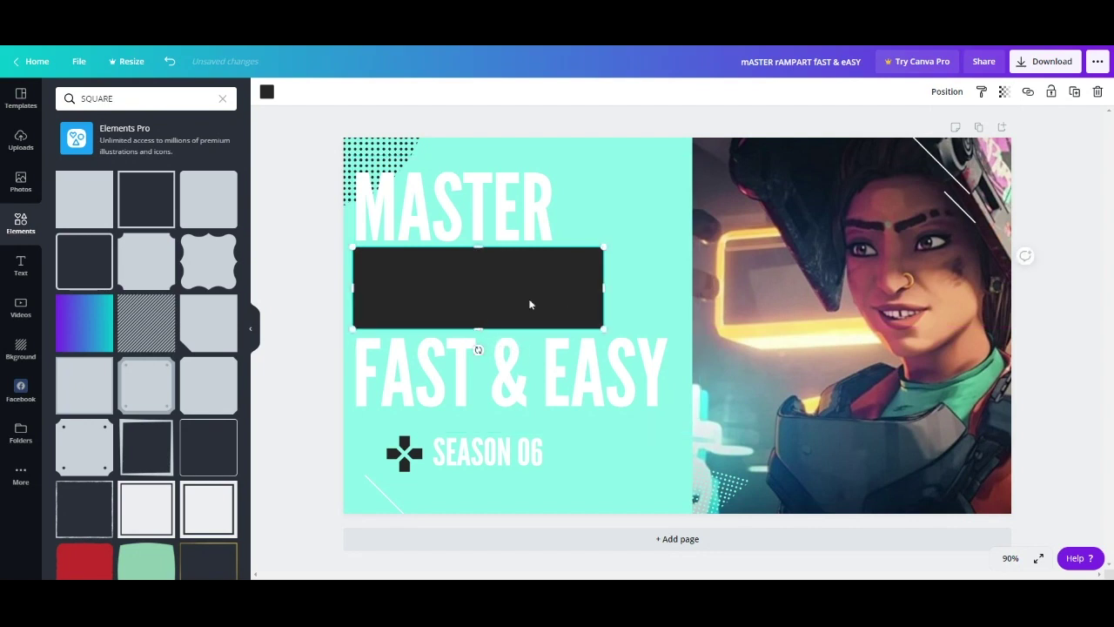
# Duplicate the dark bar, place the copy over the "FAST & EASY" line and widen it to cover the whole line.
pyautogui.click(1074, 91)
pyautogui.moveTo(500, 317); pyautogui.dragTo(496, 374)
pyautogui.moveTo(497, 373); pyautogui.dragTo(497, 374)
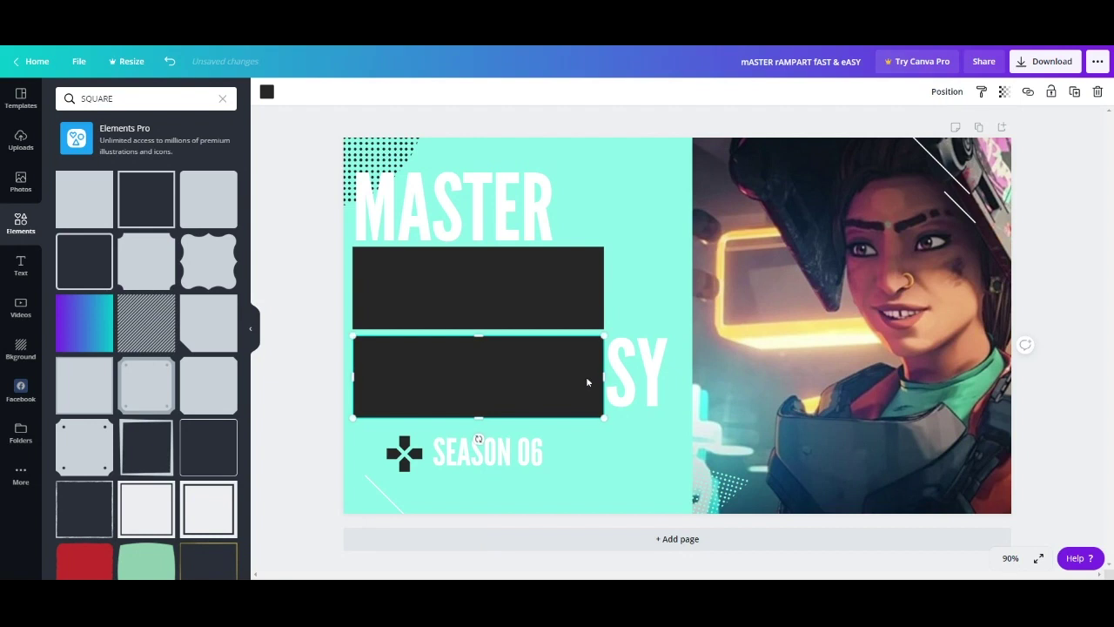
pyautogui.moveTo(612, 375); pyautogui.dragTo(678, 376)
pyautogui.moveTo(501, 368); pyautogui.dragTo(502, 361)
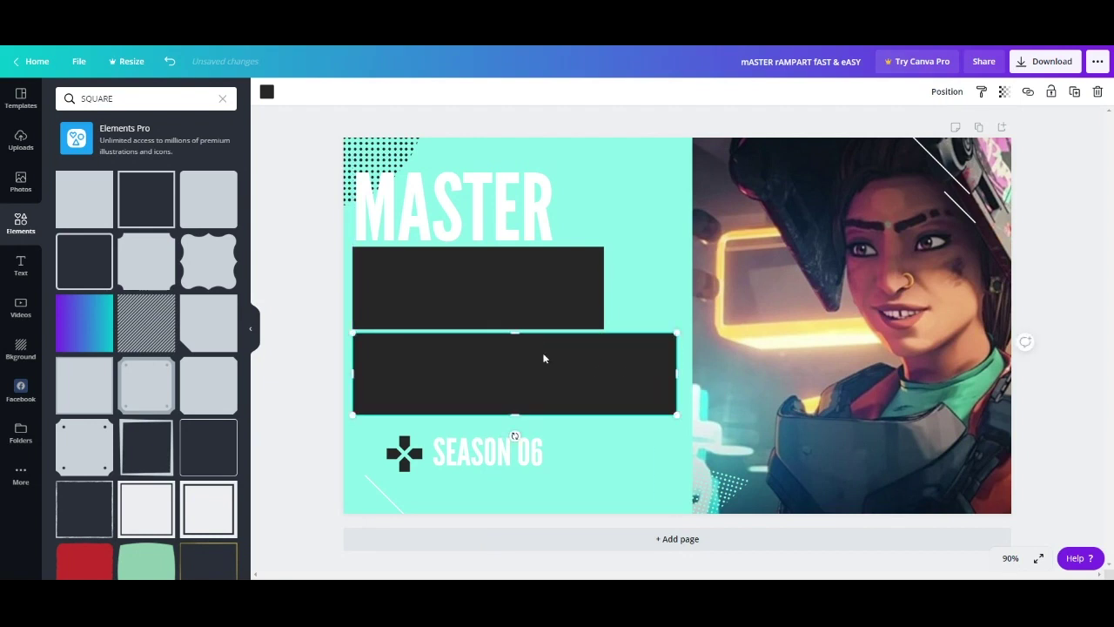
# Send both dark bars backward so they sit behind the headline text.
pyautogui.click(947, 91)
pyautogui.click(897, 128)
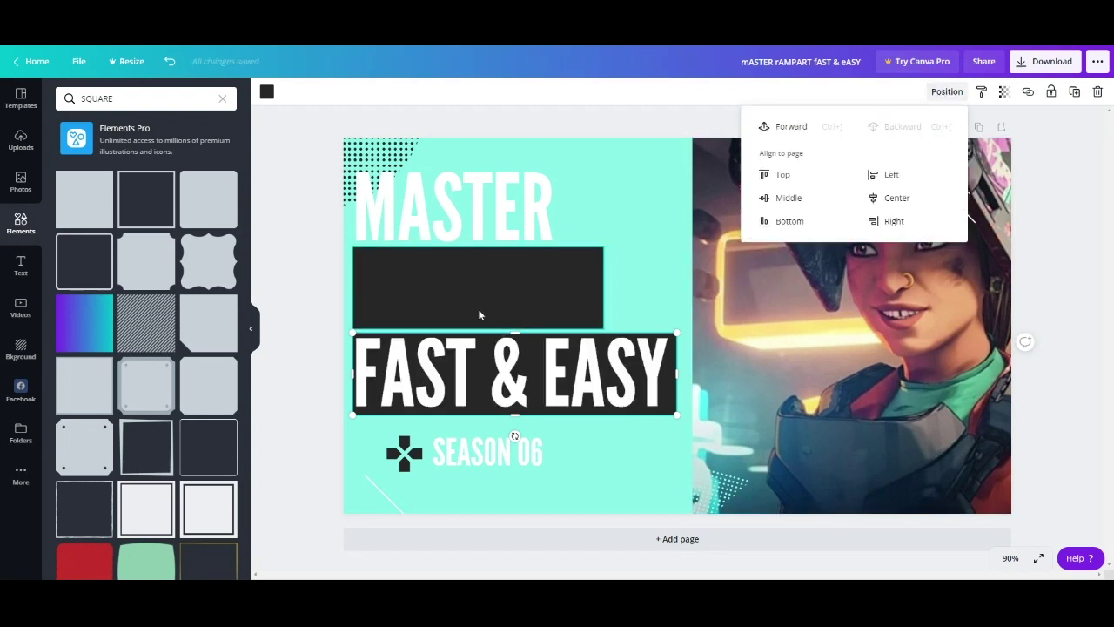
pyautogui.click(947, 91)
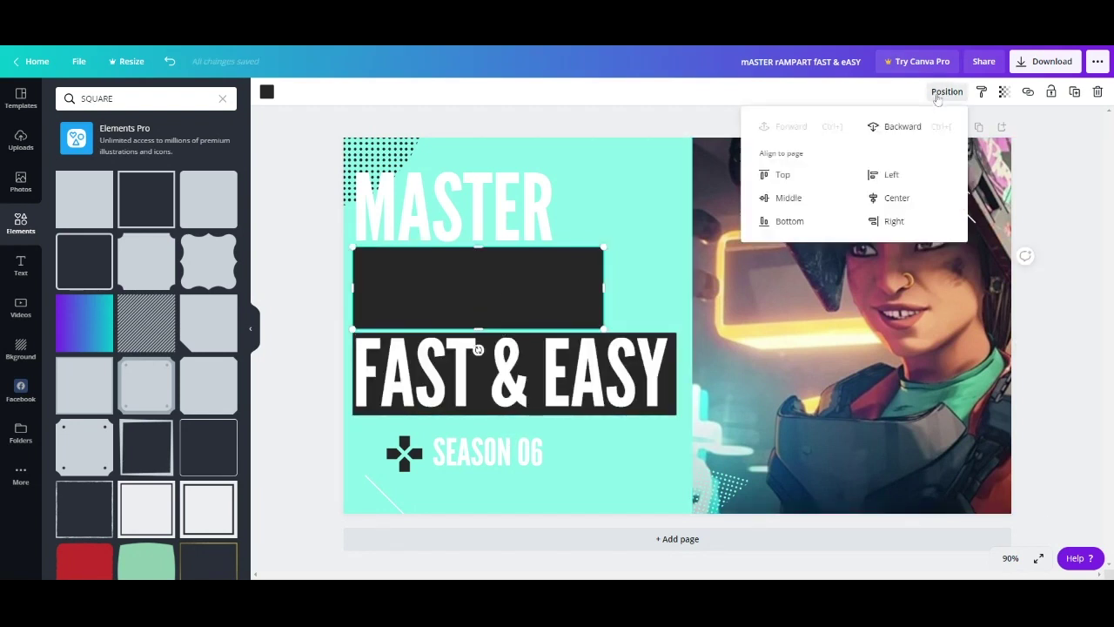
pyautogui.click(897, 127)
# Recolour the bars behind "RAMPART" and "FAST & EASY" to pure black.
pyautogui.click(266, 92)
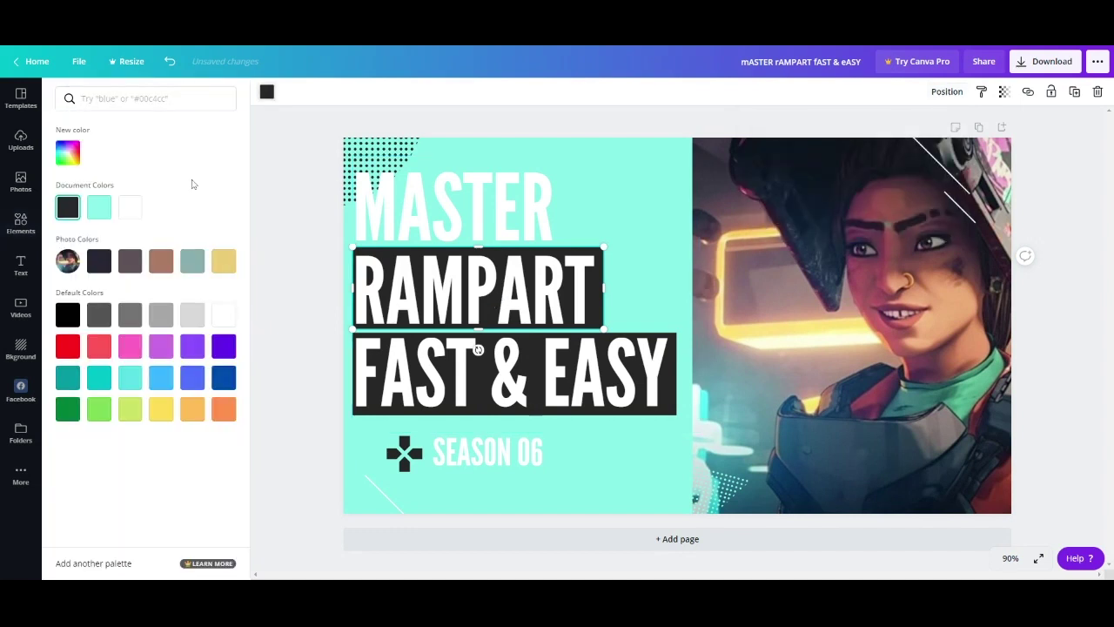
pyautogui.click(67, 315)
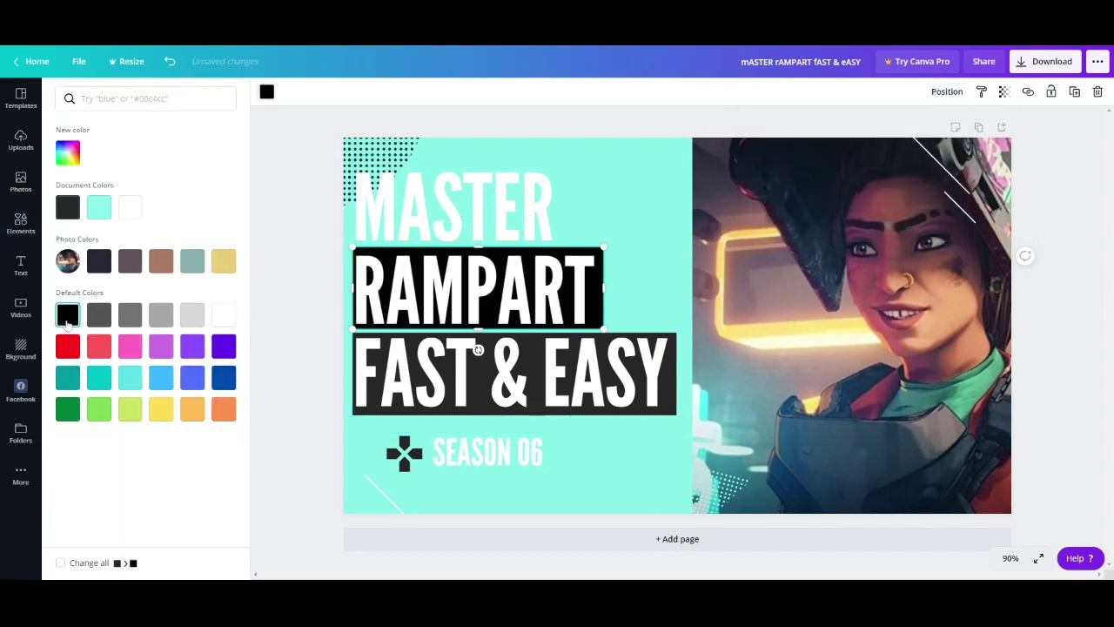
pyautogui.moveTo(639, 397); pyautogui.dragTo(634, 366)
pyautogui.click(609, 407)
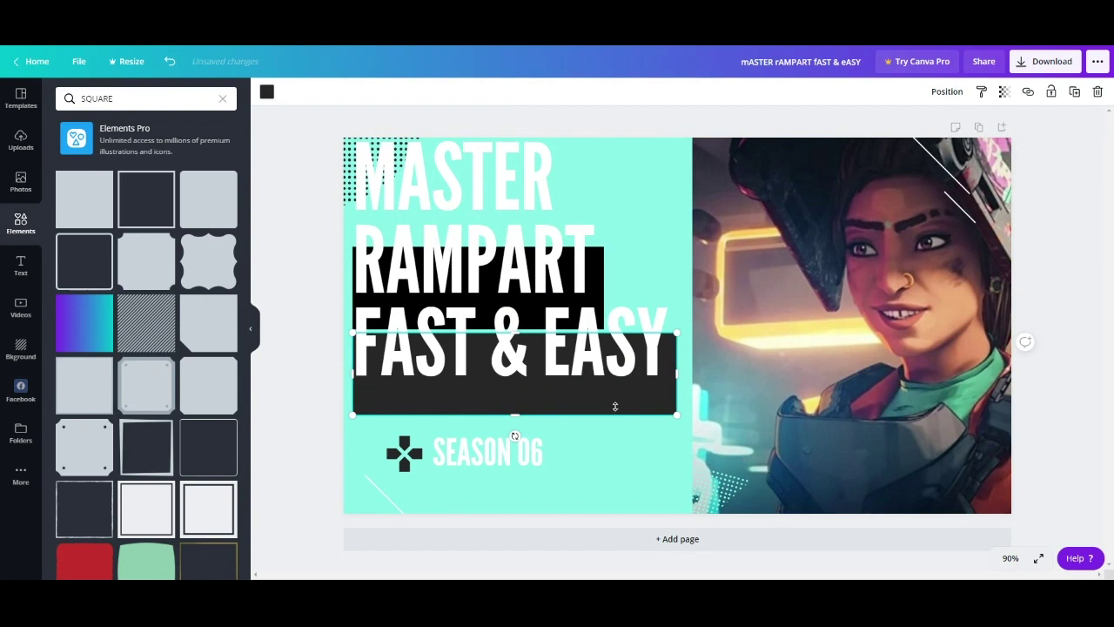
pyautogui.click(267, 91)
pyautogui.click(67, 206)
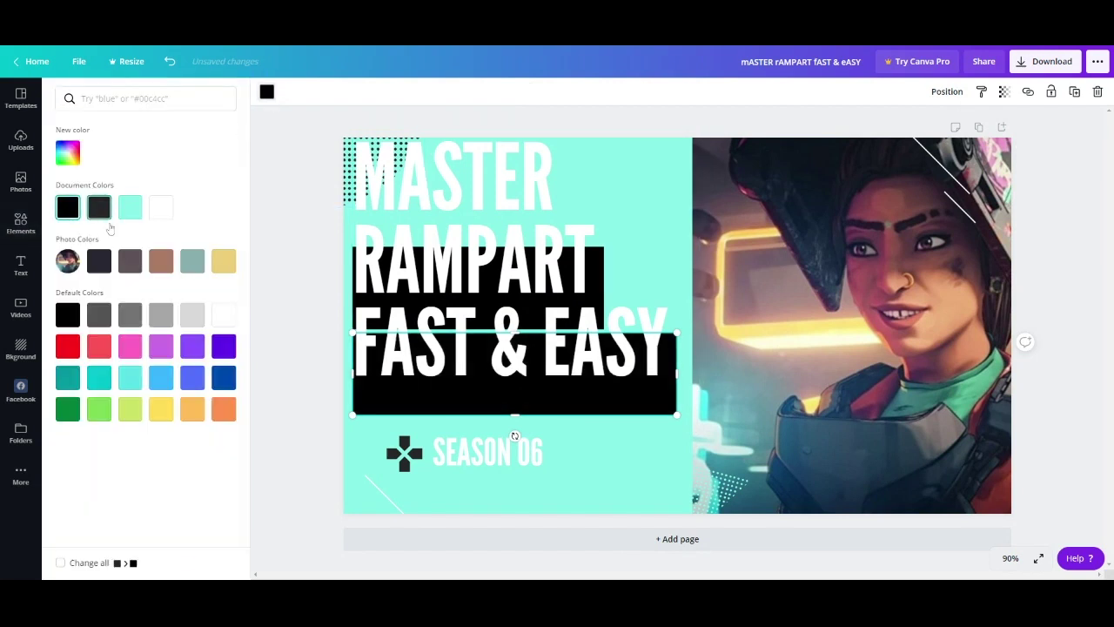
# Move the headline back down over the black bars, with a small margin between the letters and the bars' left edges.
pyautogui.click(519, 318)
pyautogui.rightClick(519, 319)
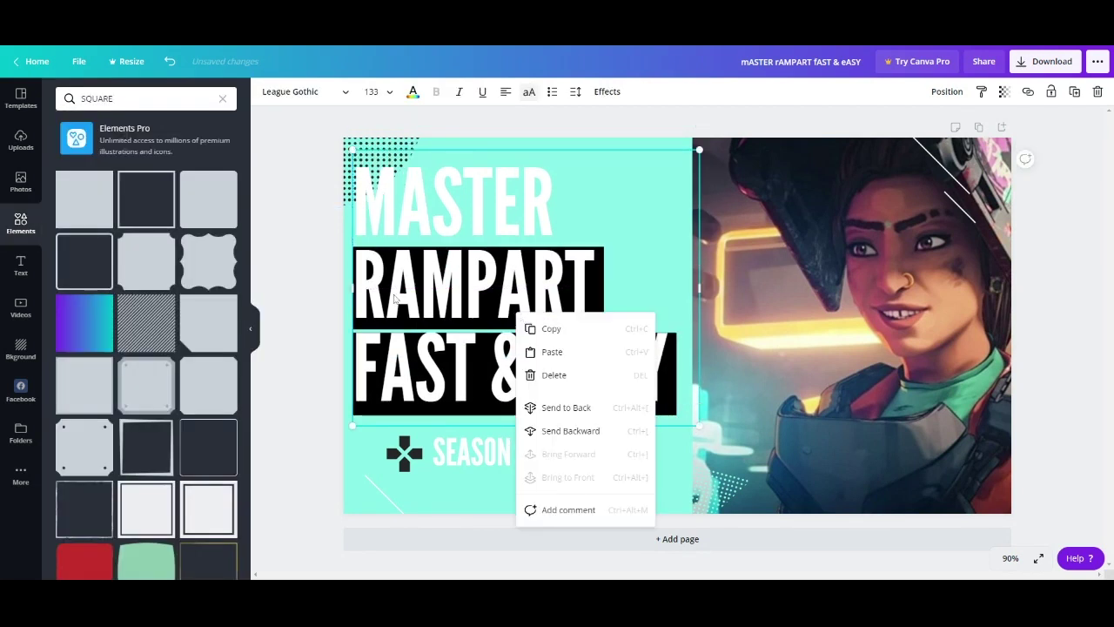
pyautogui.click(296, 293)
pyautogui.moveTo(471, 281); pyautogui.dragTo(475, 286)
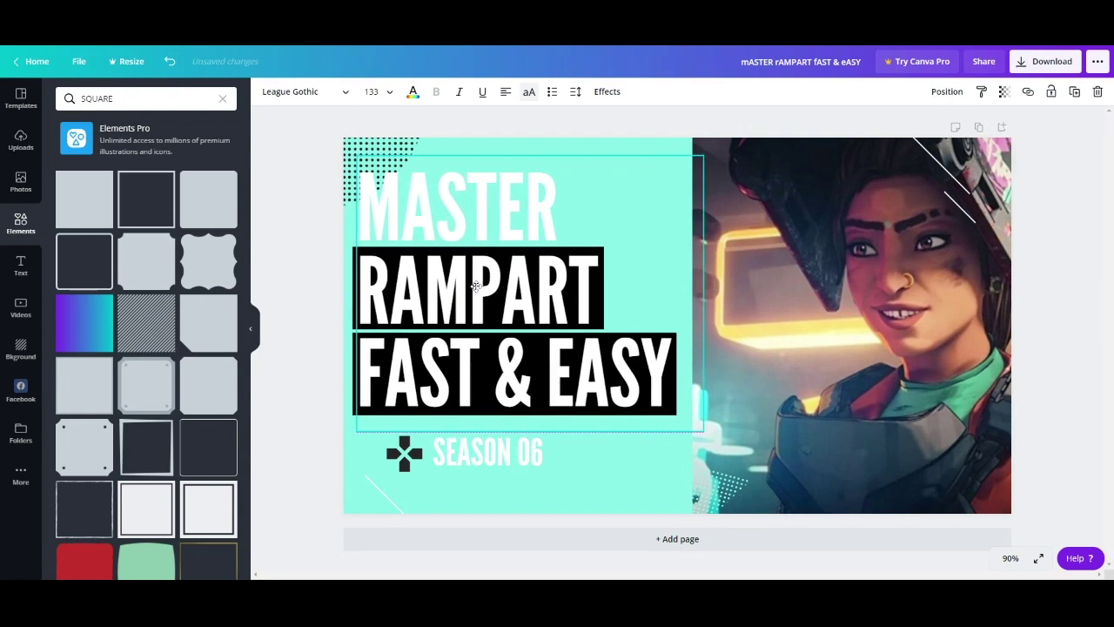
pyautogui.click(332, 255)
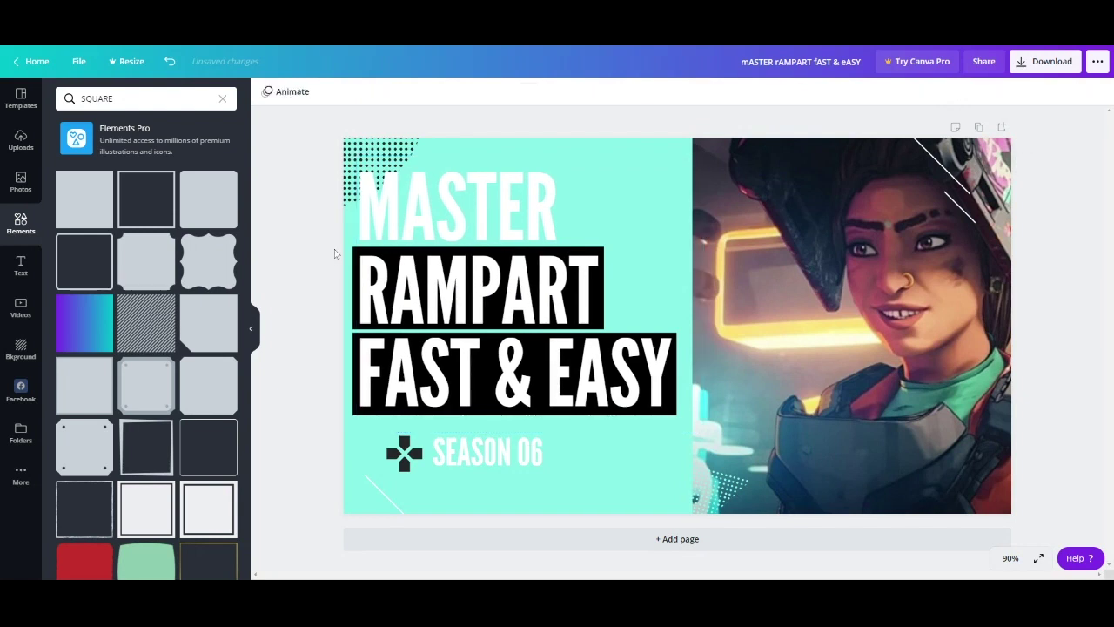
# Change the background colour from light aqua to the default coral red.
pyautogui.click(651, 145)
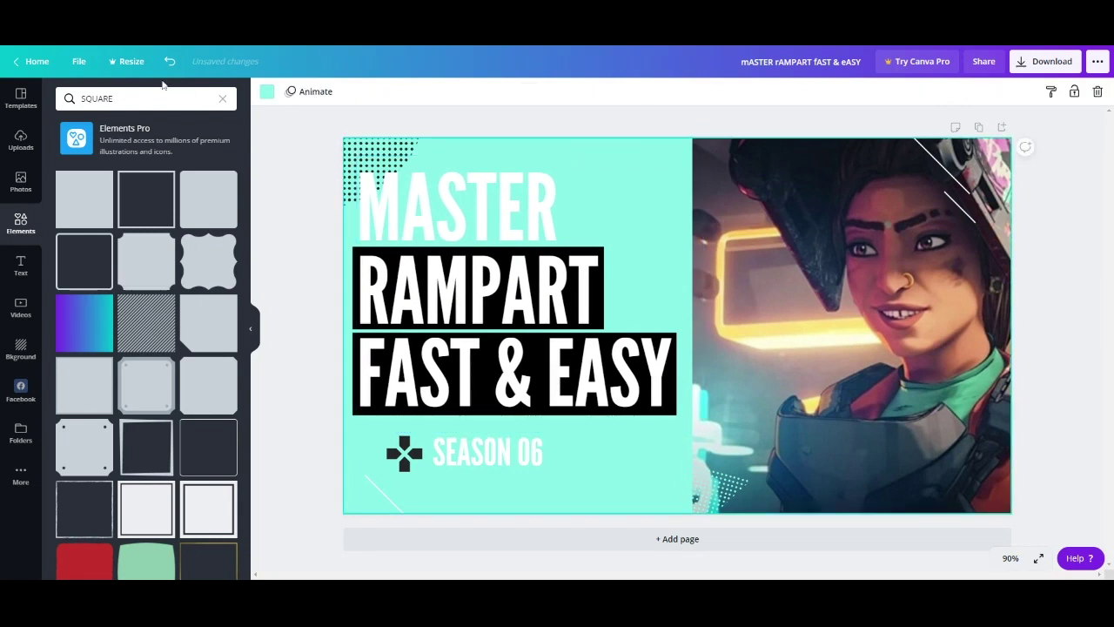
pyautogui.click(267, 91)
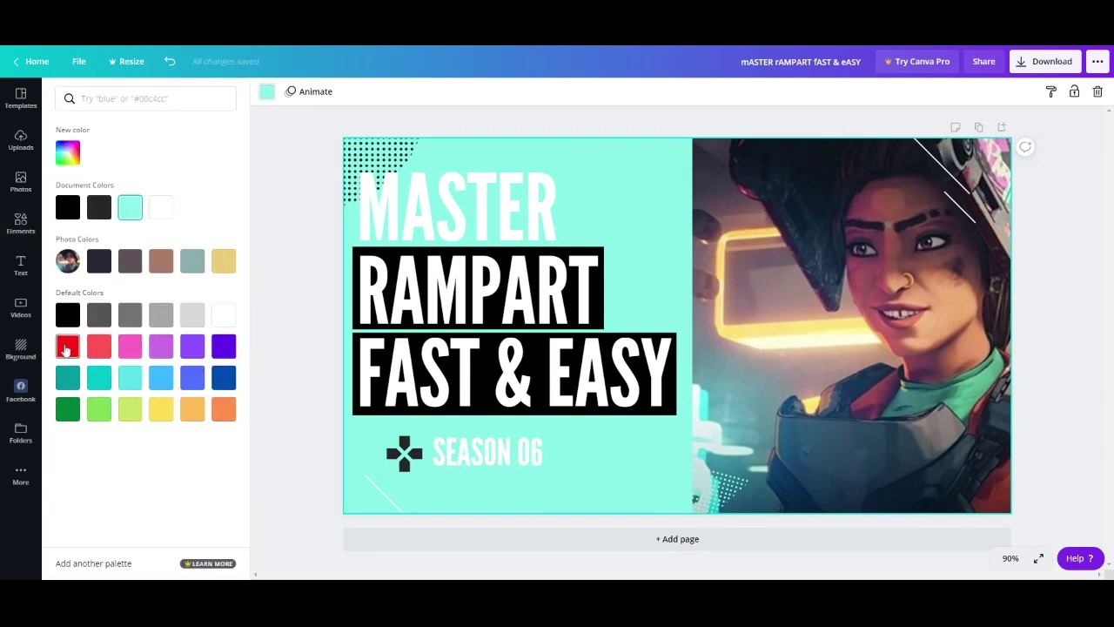
pyautogui.click(94, 348)
pyautogui.click(295, 170)
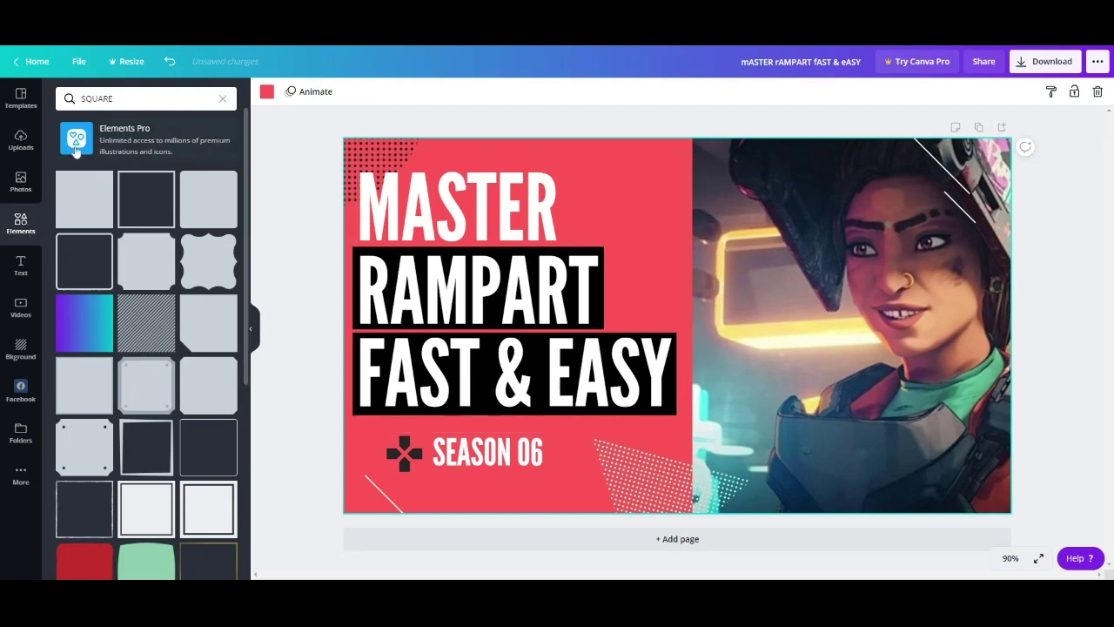
# Search the elements for "CONTROLLER" and add the free yellow game controller graphic to the design.
pyautogui.click(96, 98)
pyautogui.write('co')
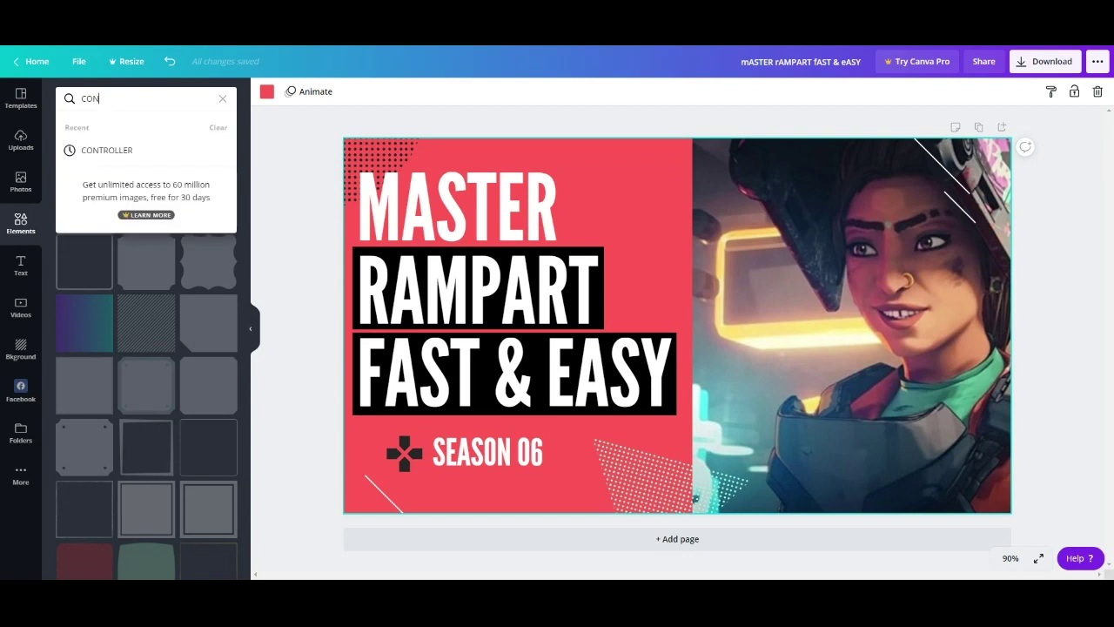
pyautogui.click(130, 150)
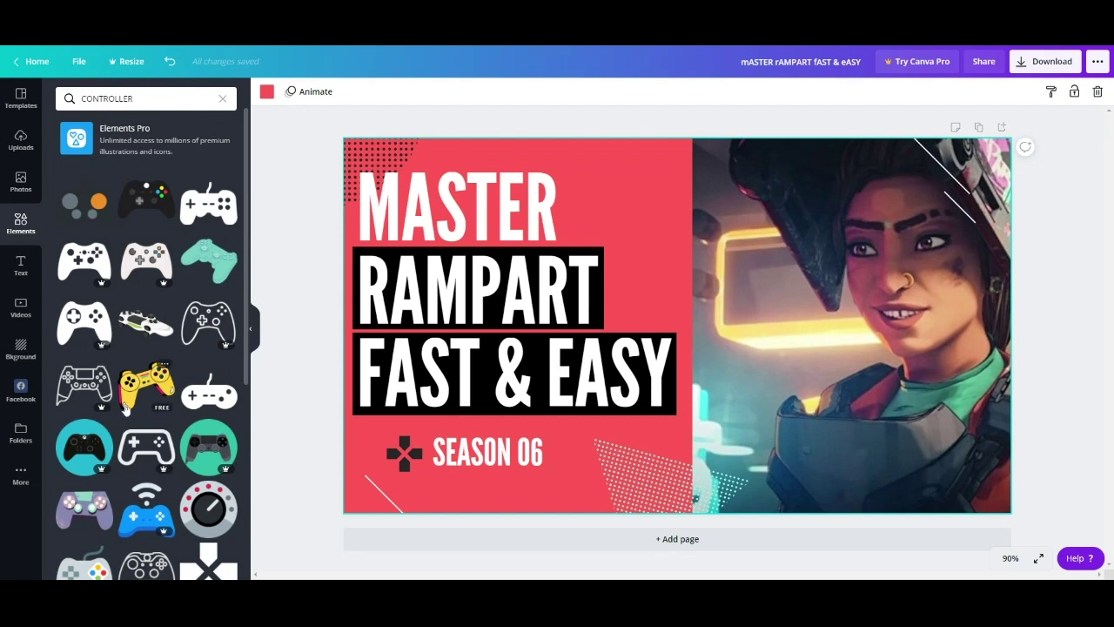
pyautogui.click(146, 384)
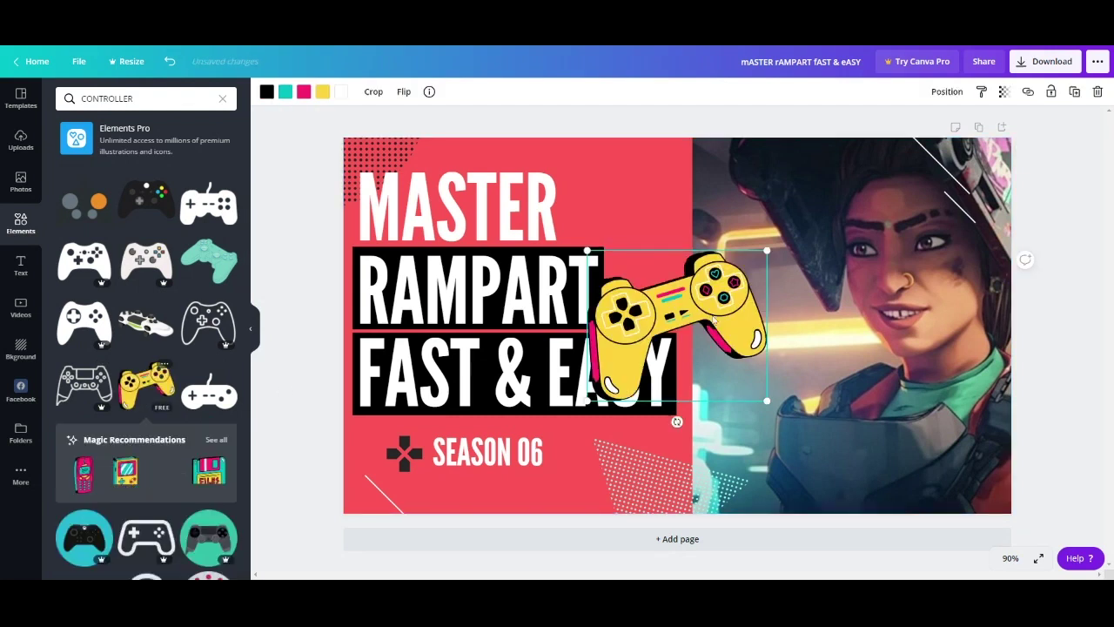
# Move the yellow controller up beside "MASTER" and "RAMPART", overlapping the photo's edge, and enlarge it slightly.
pyautogui.moveTo(698, 303); pyautogui.dragTo(738, 252)
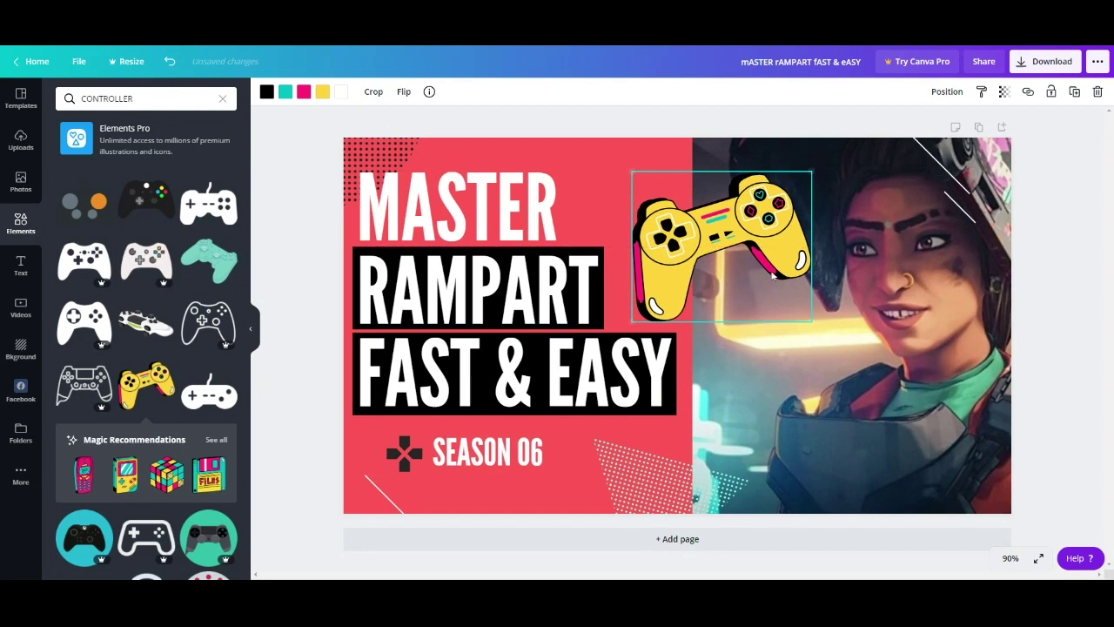
pyautogui.moveTo(631, 322); pyautogui.dragTo(617, 333)
pyautogui.moveTo(713, 243); pyautogui.dragTo(714, 233)
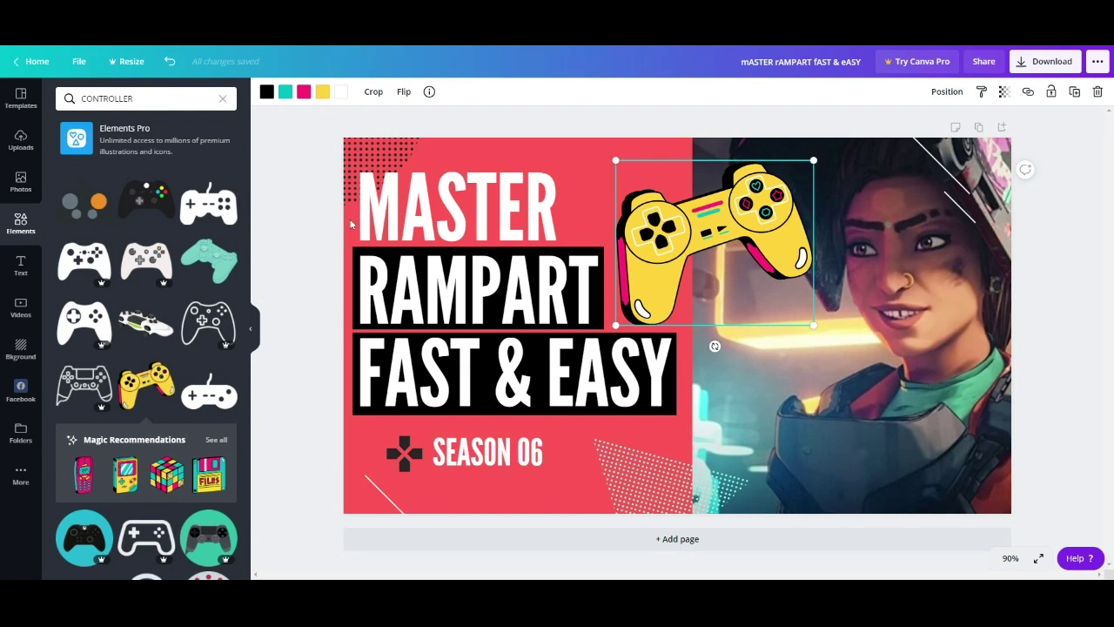
pyautogui.click(324, 181)
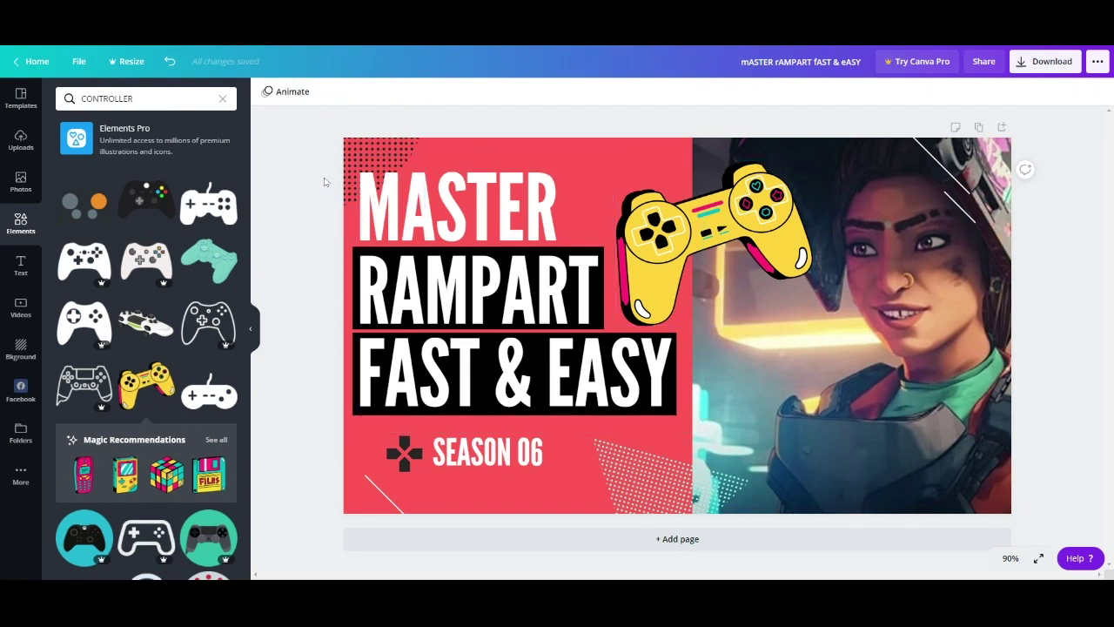
# Download the finished thumbnail as a PNG.
pyautogui.click(1042, 62)
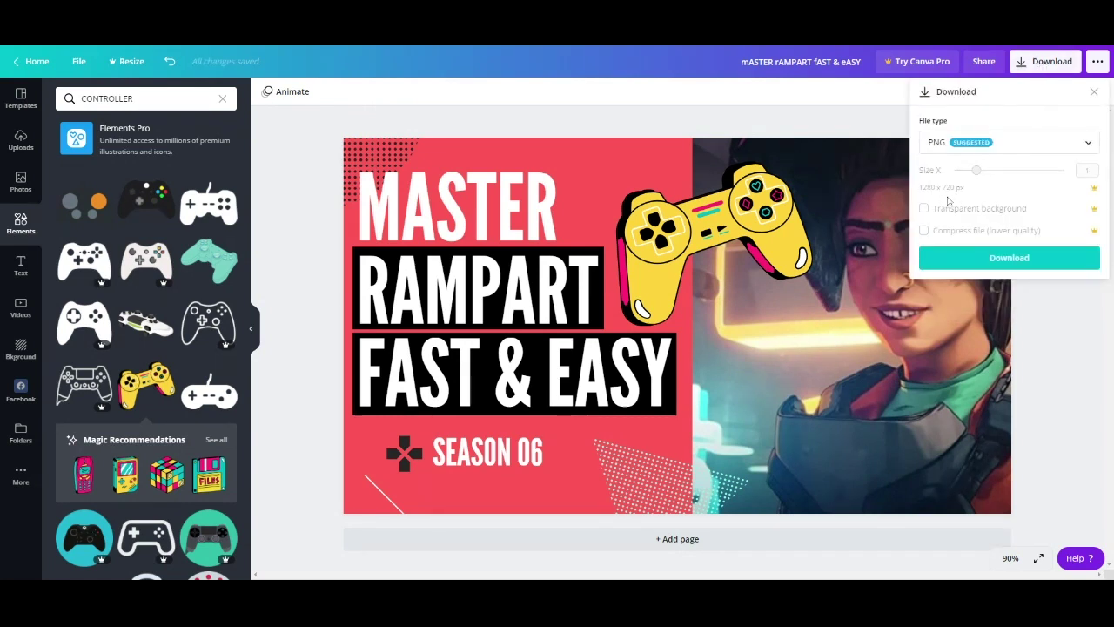
pyautogui.click(984, 254)
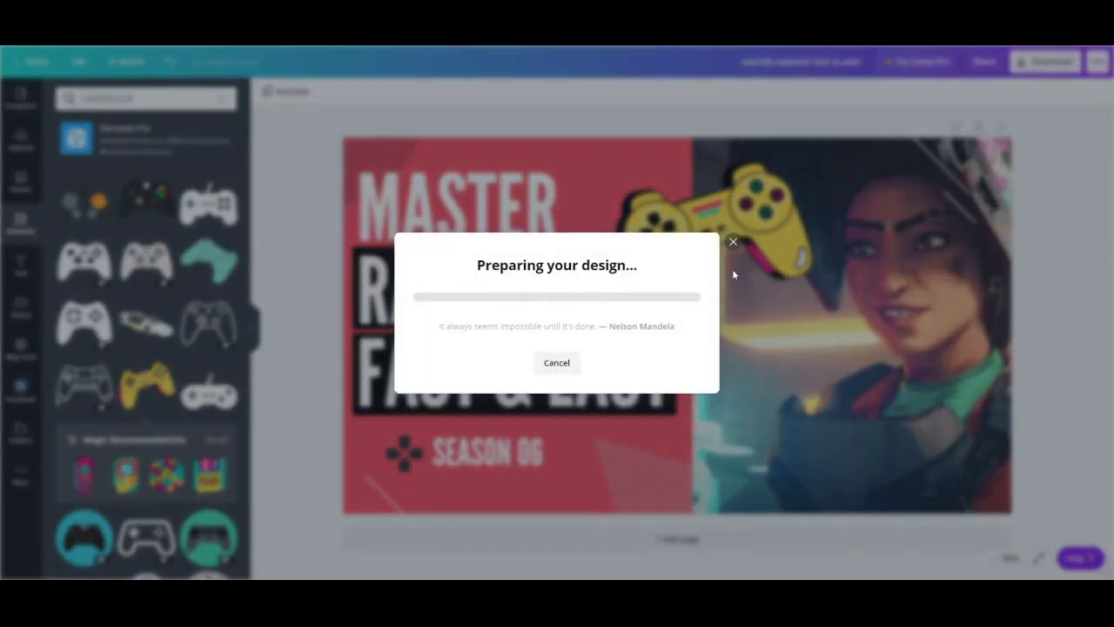